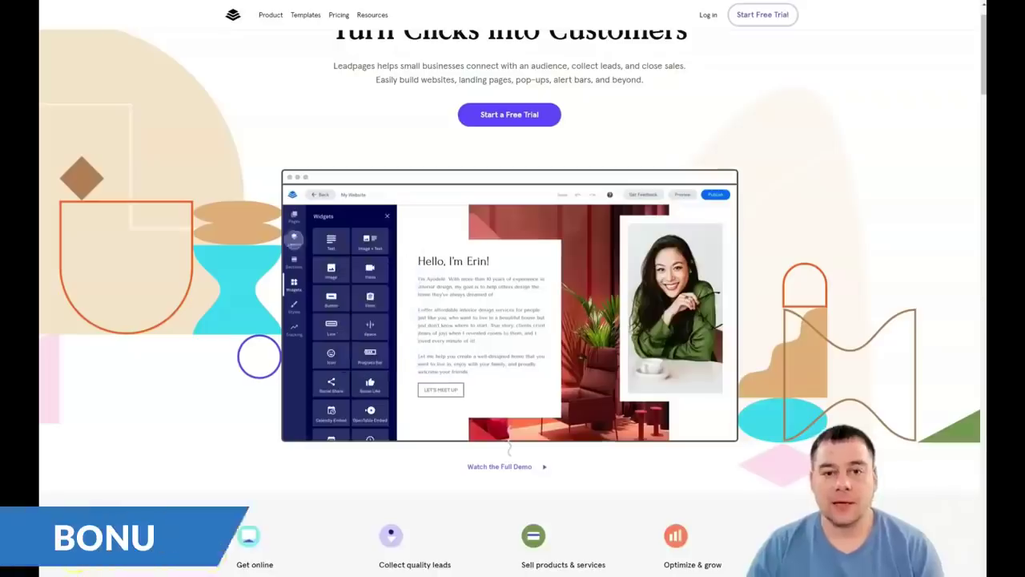
# Scroll through the Leadpages website to look over its content
pyautogui.scroll(-5, 509, 304)
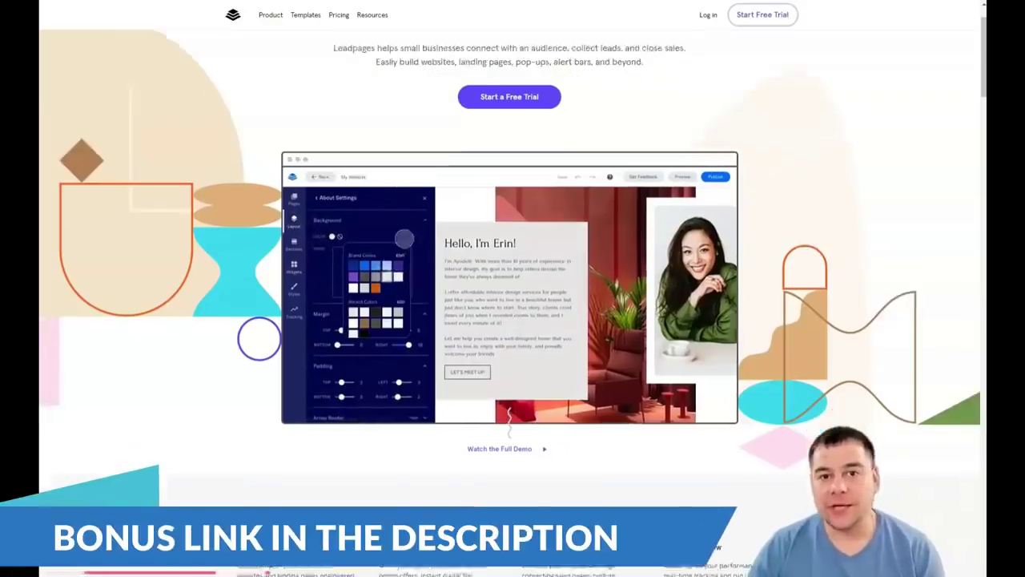
pyautogui.scroll(-4, 513, 304)
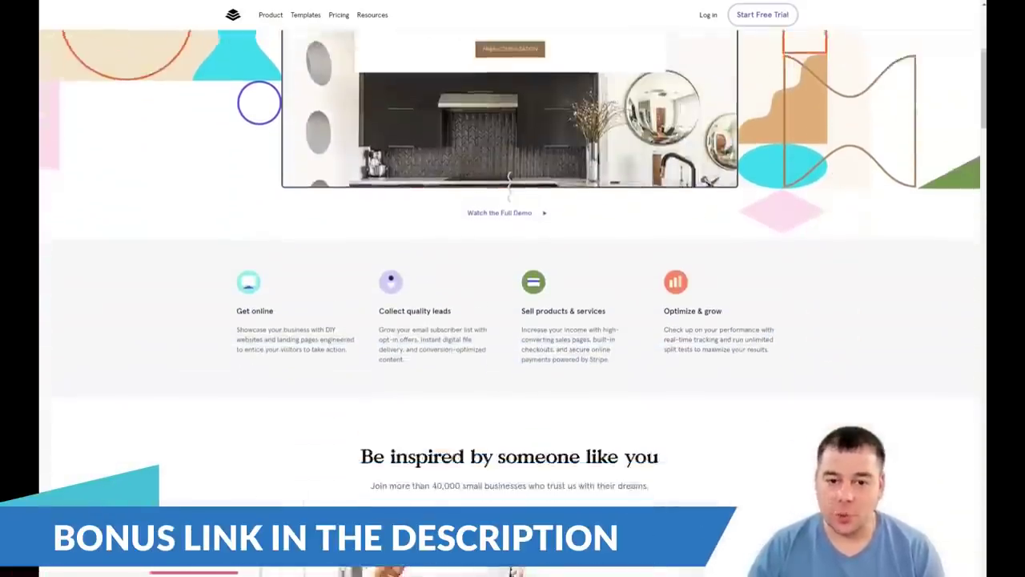
pyautogui.scroll(-8, 75, 557)
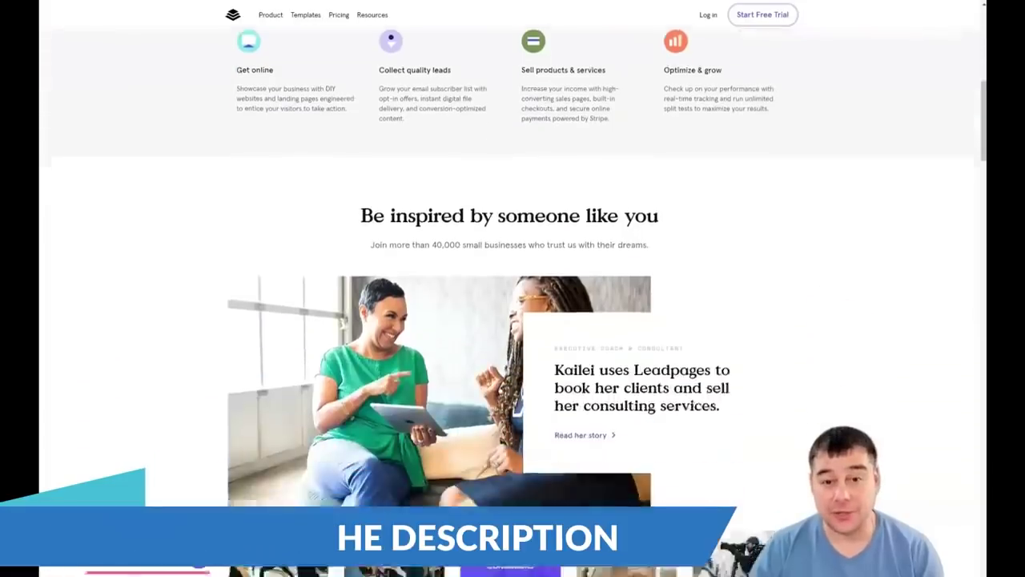
pyautogui.scroll(-4, 75, 558)
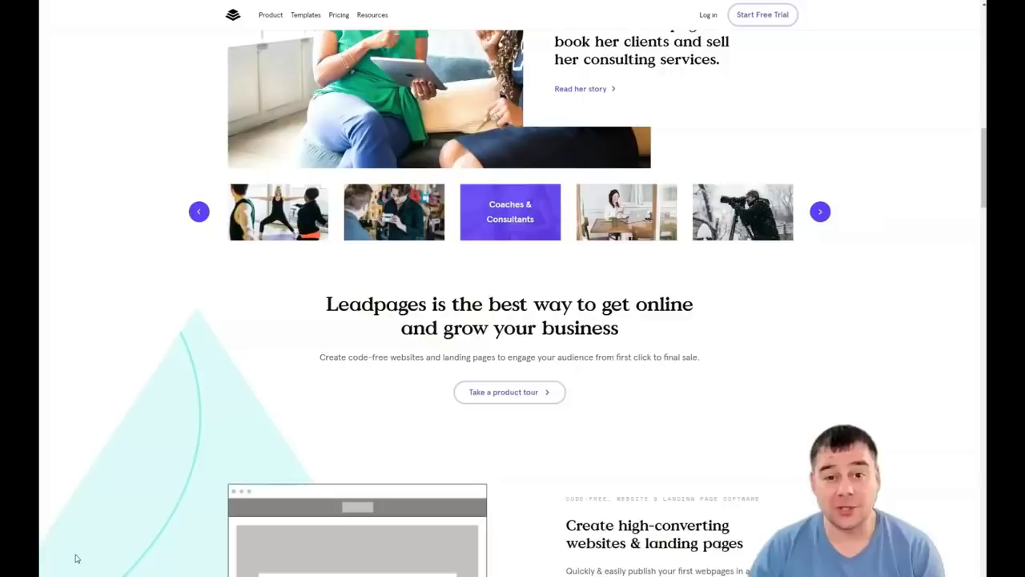
pyautogui.scroll(-5, 264, 486)
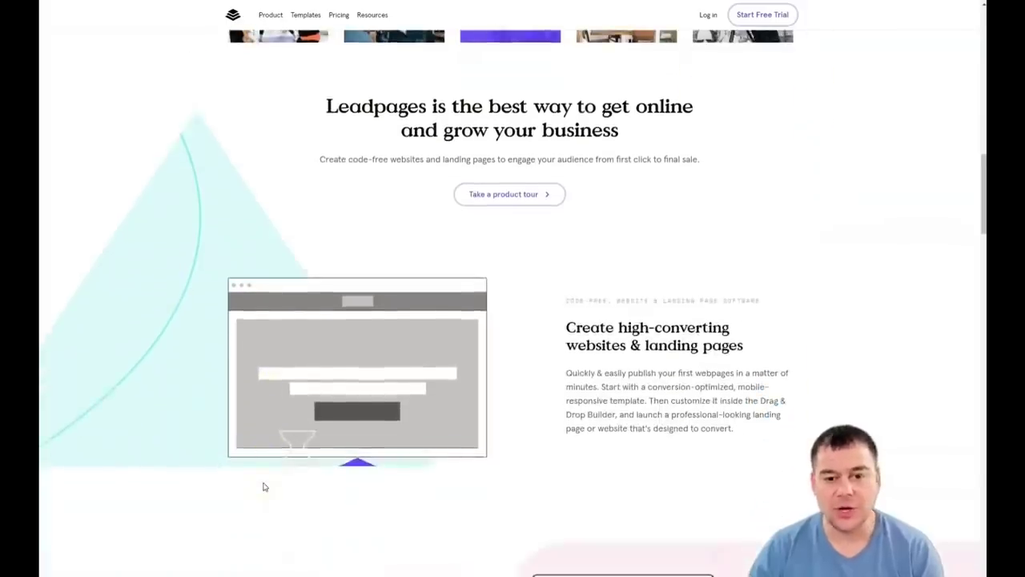
pyautogui.scroll(-1, 264, 486)
pyautogui.scroll(-2, 264, 487)
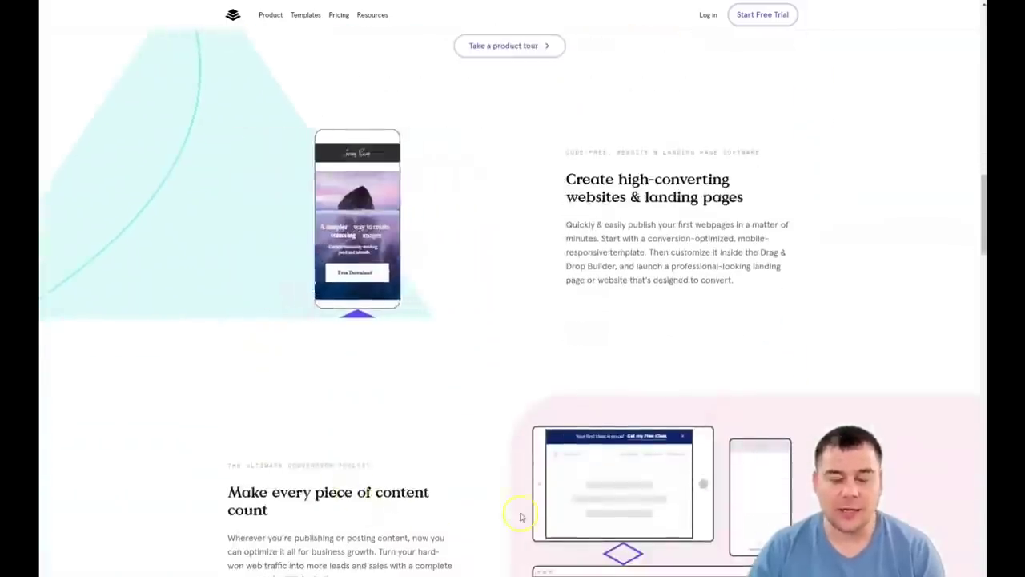
pyautogui.scroll(-3, 505, 504)
pyautogui.scroll(-2, 495, 492)
pyautogui.scroll(-4, 495, 488)
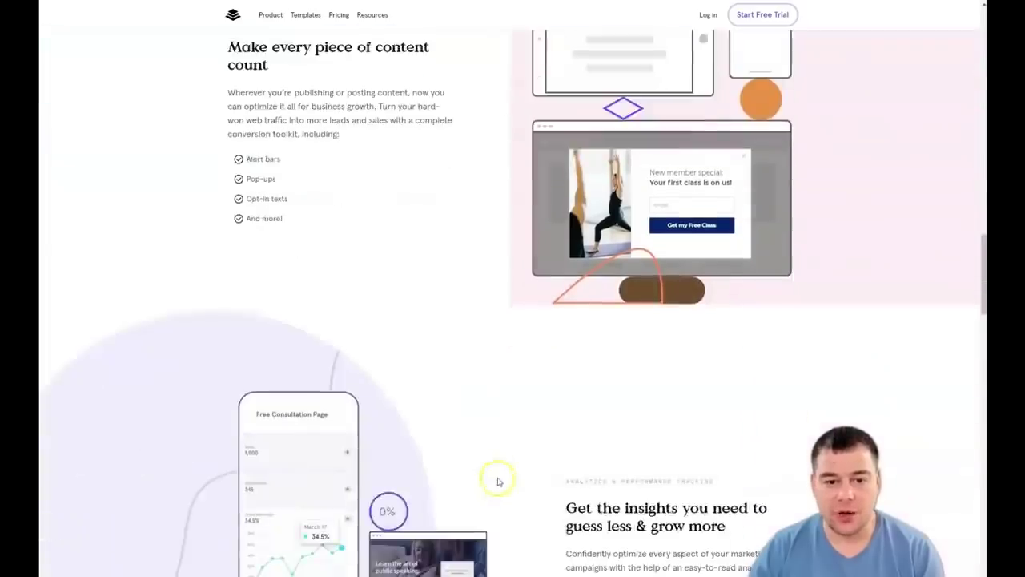
pyautogui.scroll(-4, 494, 458)
pyautogui.scroll(-5, 494, 428)
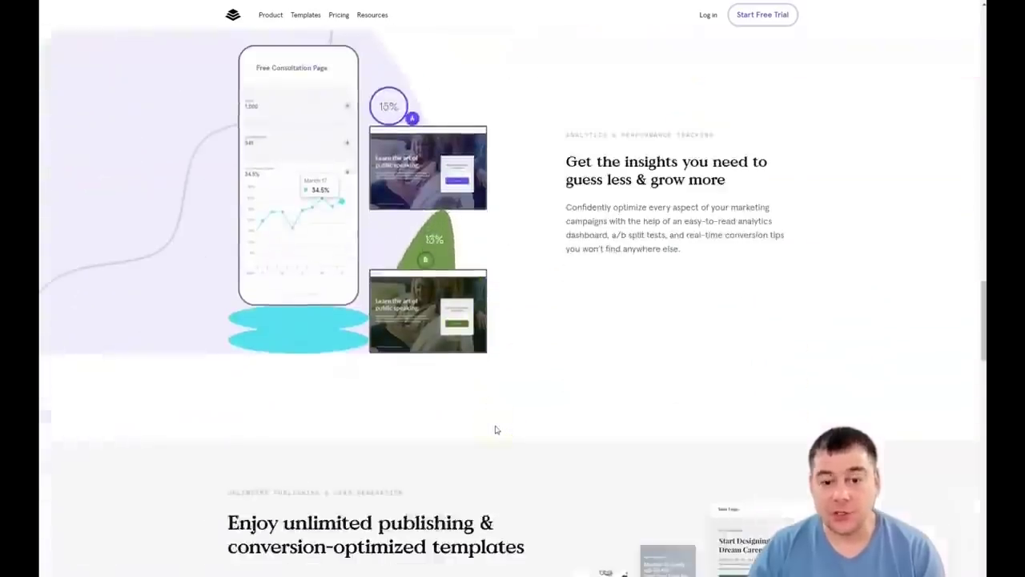
pyautogui.scroll(-3, 495, 430)
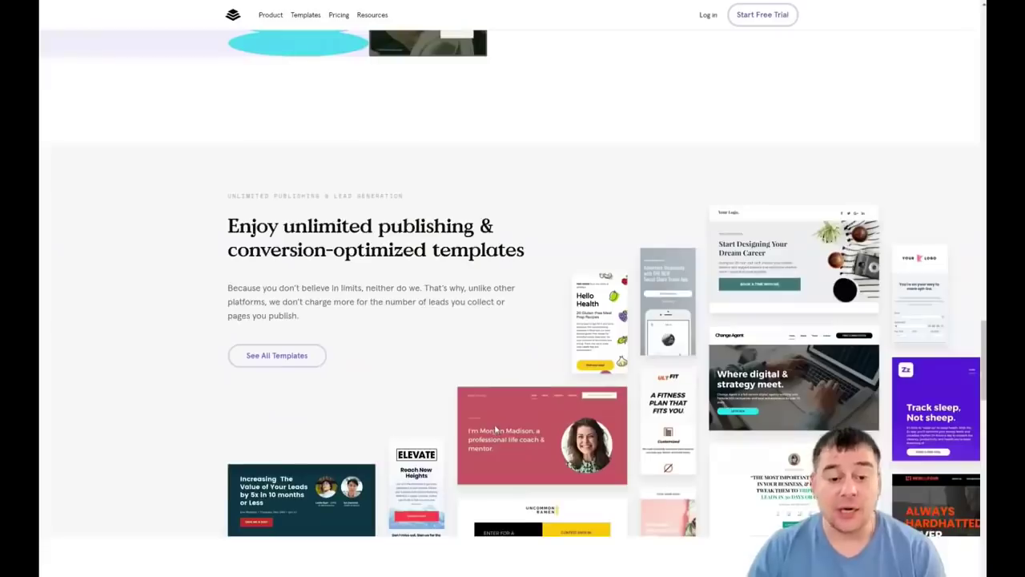
pyautogui.scroll(-4, 494, 416)
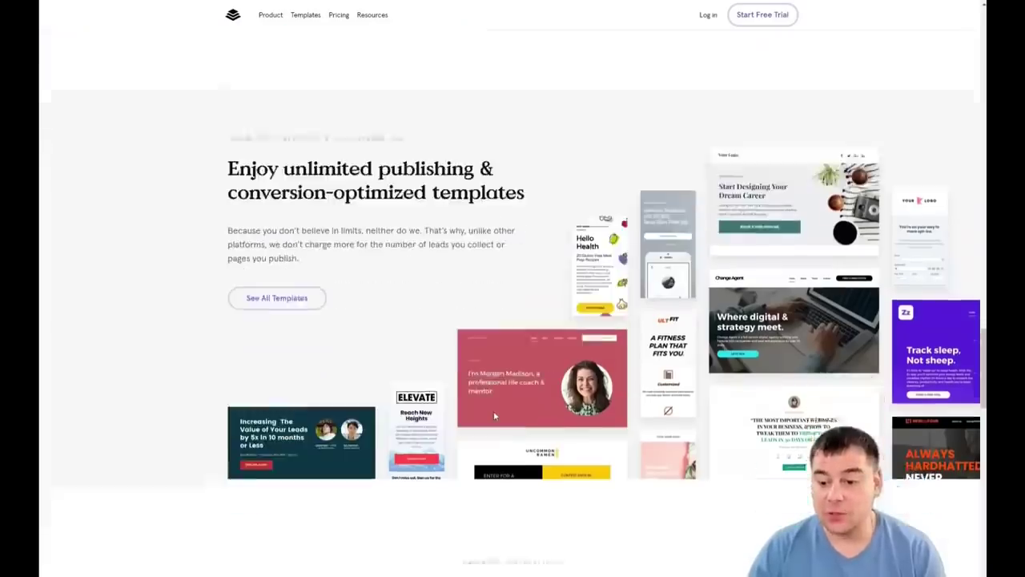
pyautogui.scroll(-2, 494, 415)
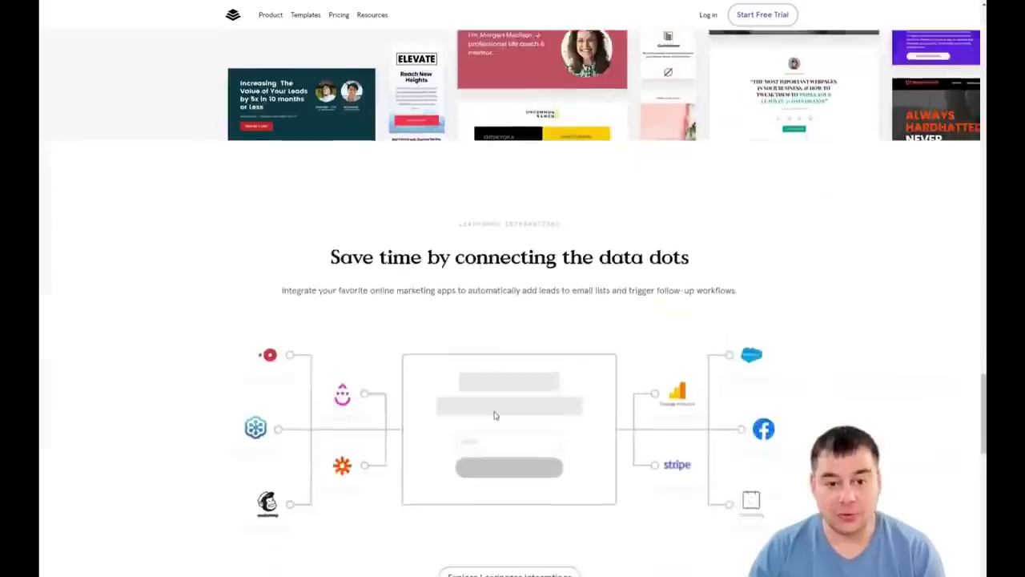
pyautogui.scroll(-3, 494, 415)
pyautogui.scroll(-2, 494, 414)
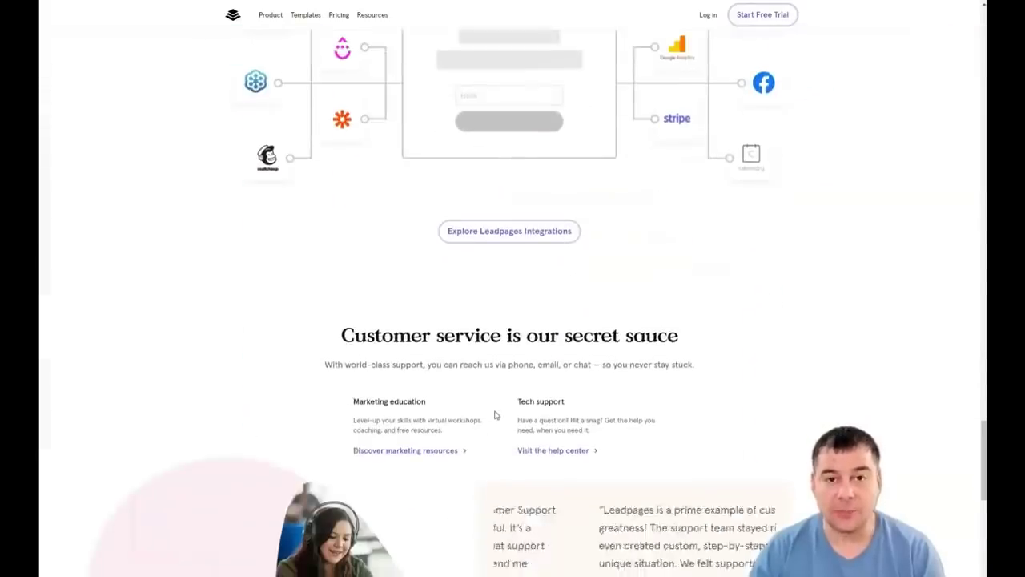
pyautogui.scroll(8, 494, 414)
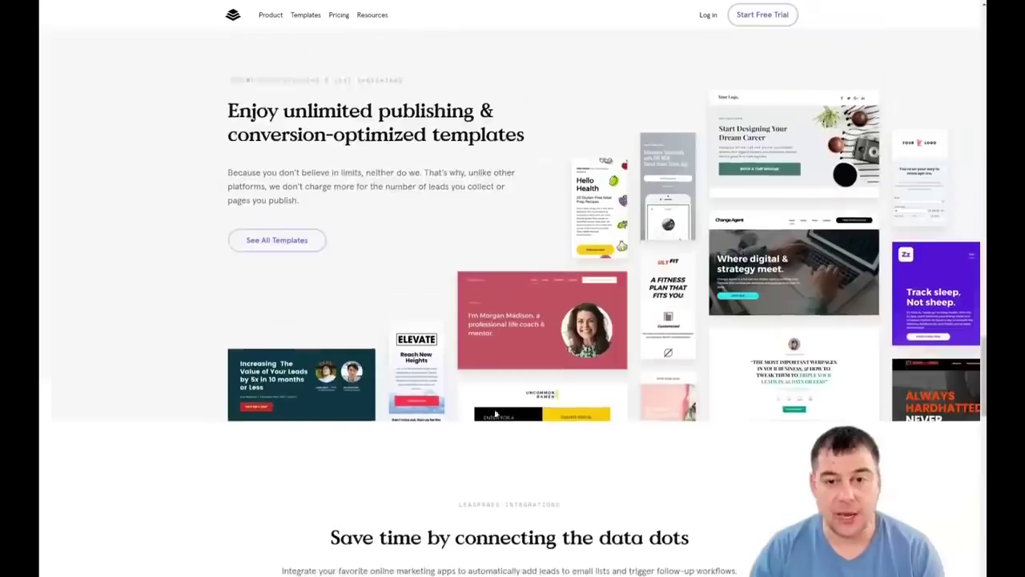
pyautogui.scroll(8, 494, 414)
pyautogui.scroll(6, 495, 414)
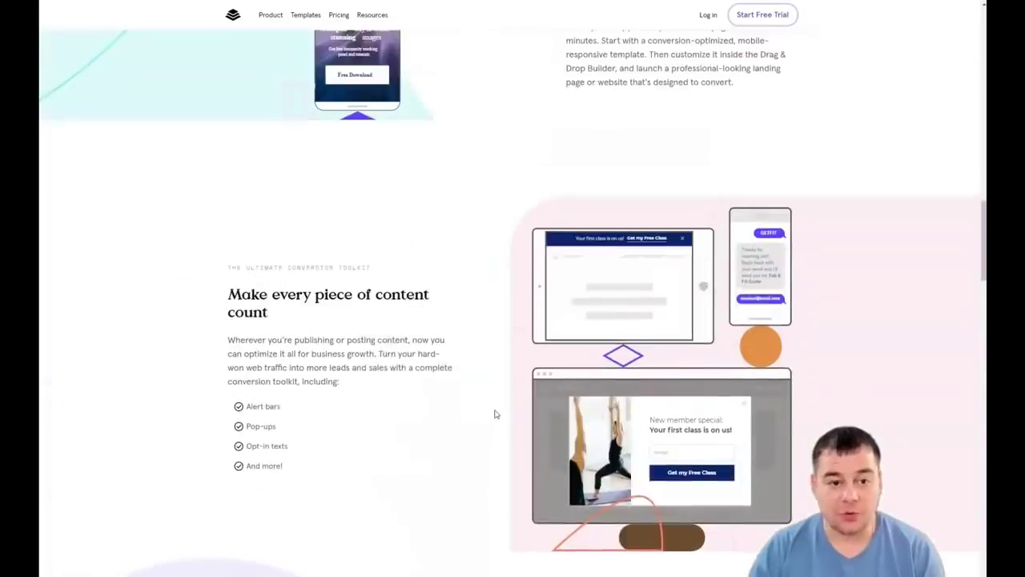
pyautogui.scroll(5, 494, 414)
pyautogui.scroll(5, 494, 414)
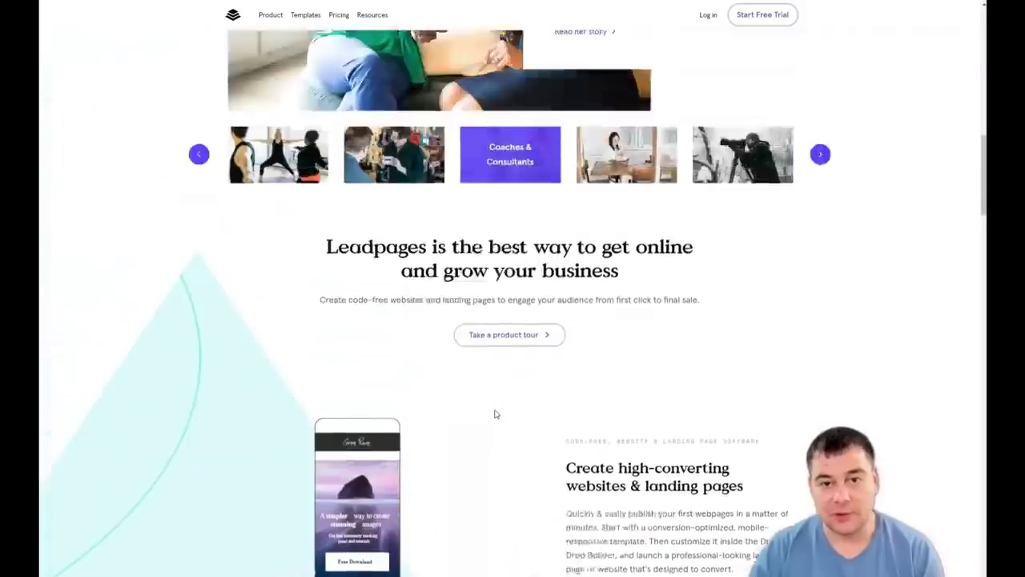
pyautogui.scroll(1, 494, 414)
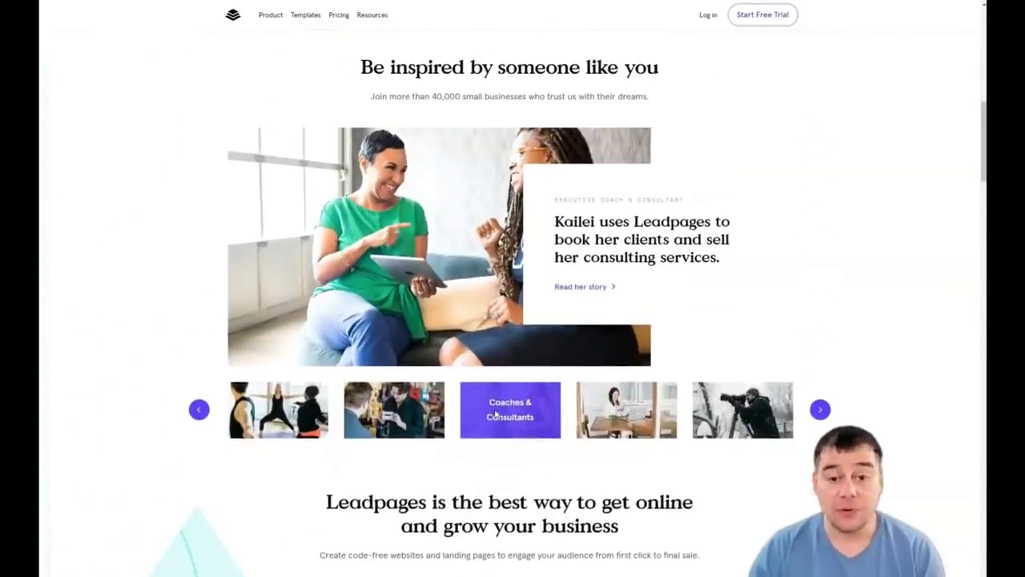
pyautogui.scroll(4, 494, 414)
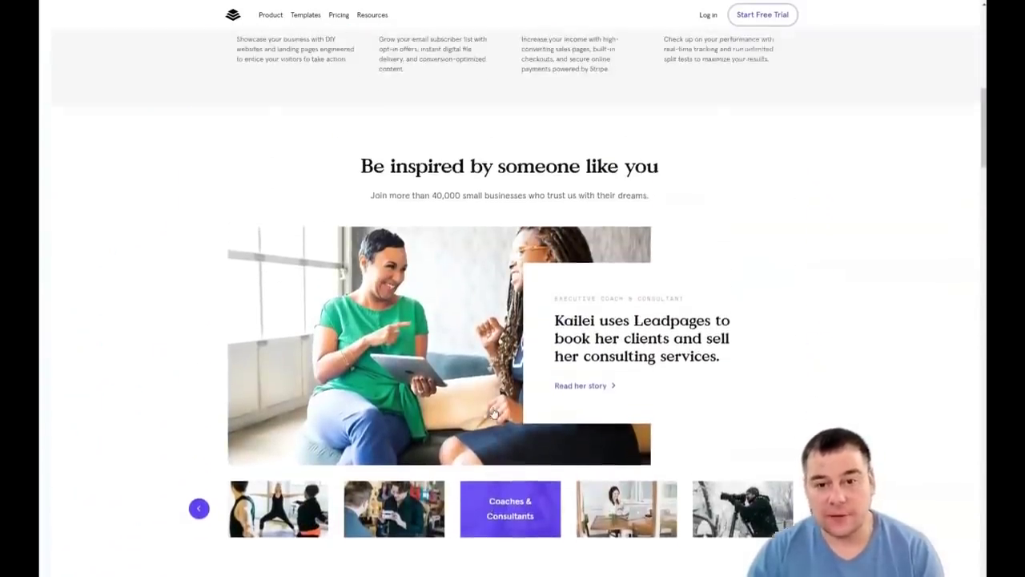
pyautogui.scroll(4, 494, 413)
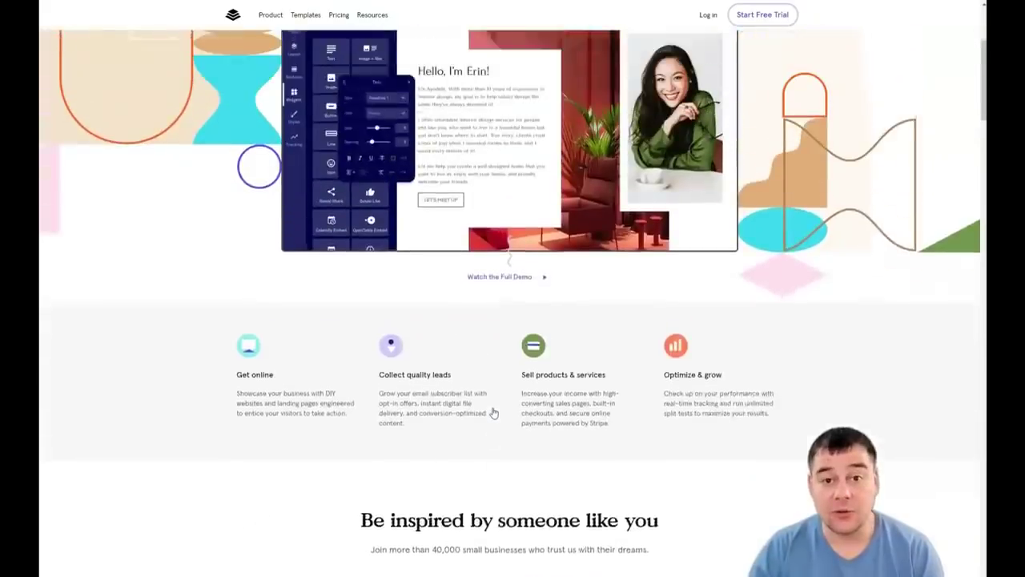
pyautogui.scroll(3, 494, 413)
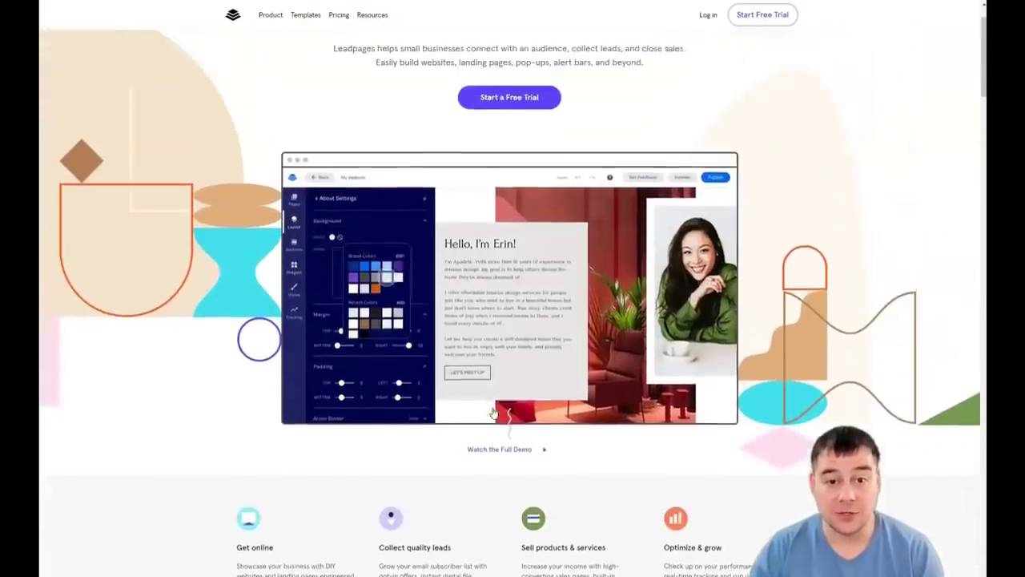
pyautogui.scroll(-3, 494, 412)
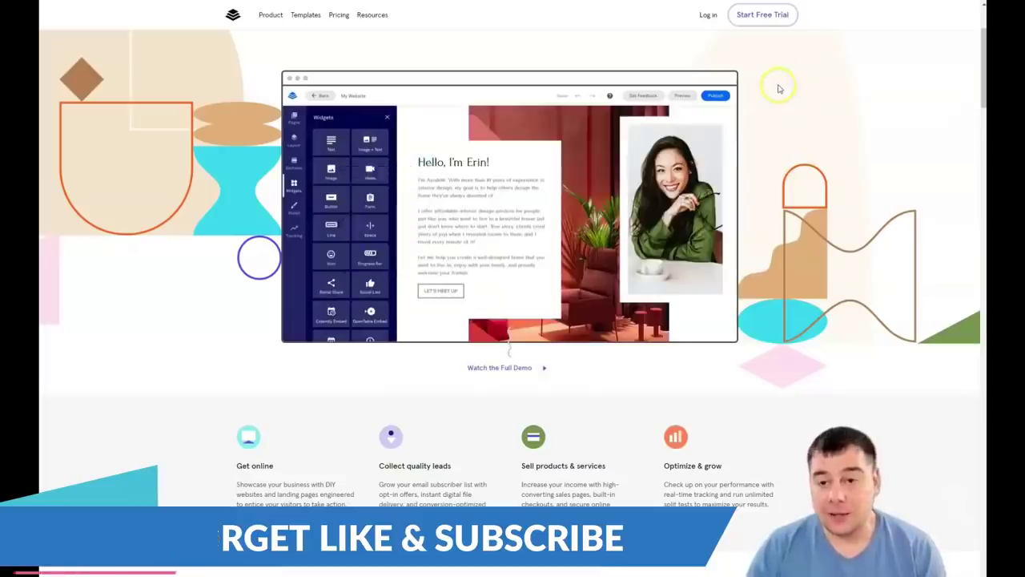
# Compare the yearly Advanced ($239), Pro ($59) and Standard ($27) plans on the Pricing page
pyautogui.click(755, 26)
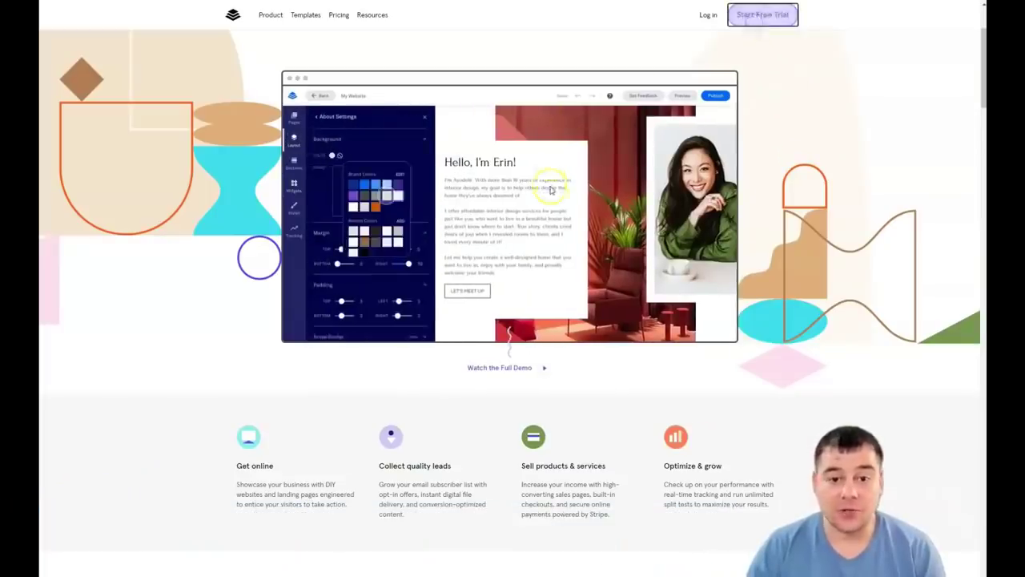
pyautogui.scroll(-1, 559, 224)
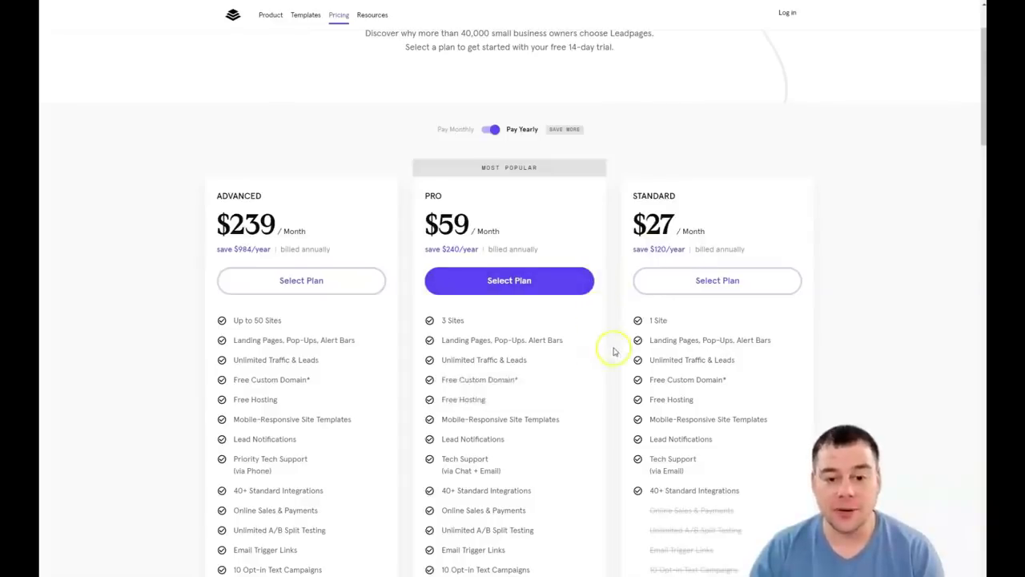
pyautogui.scroll(-2, 613, 350)
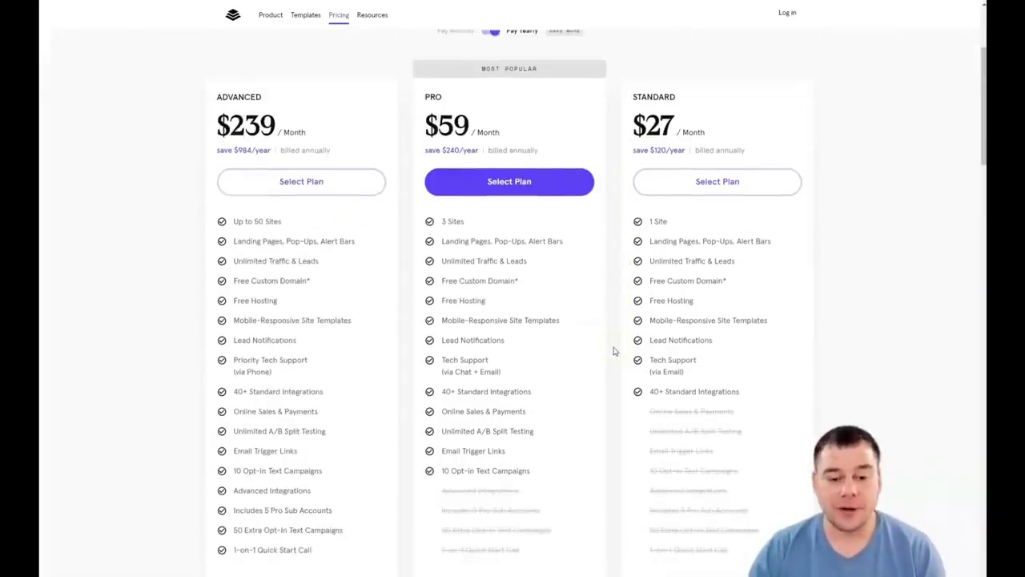
pyautogui.scroll(-2, 615, 352)
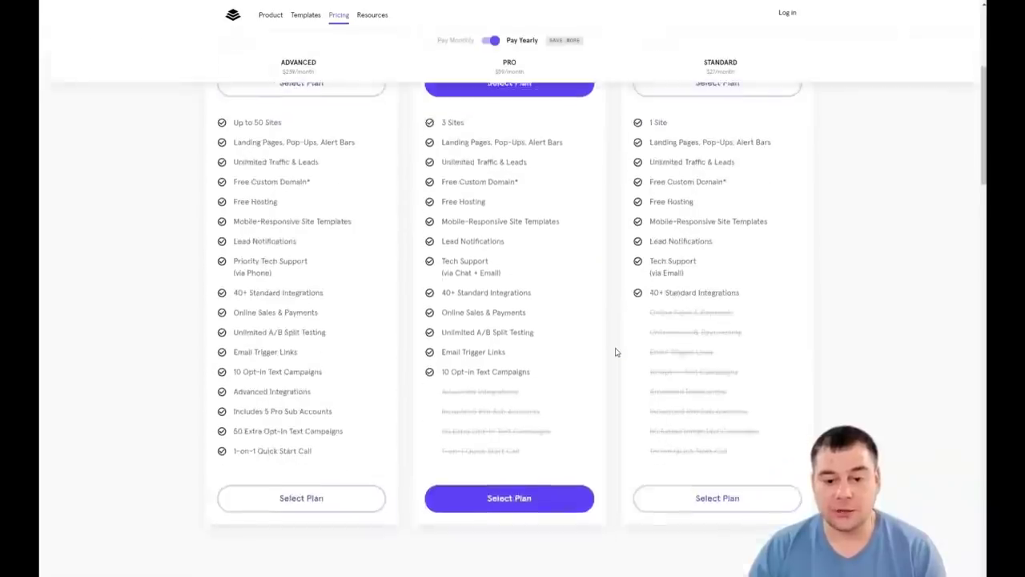
pyautogui.scroll(2, 615, 351)
pyautogui.scroll(-2, 615, 352)
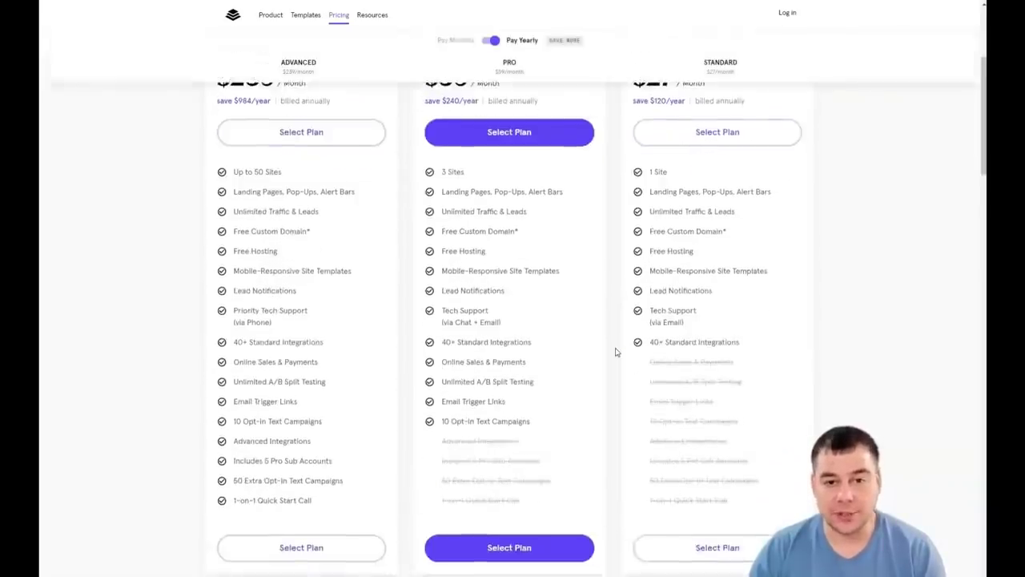
pyautogui.scroll(3, 615, 351)
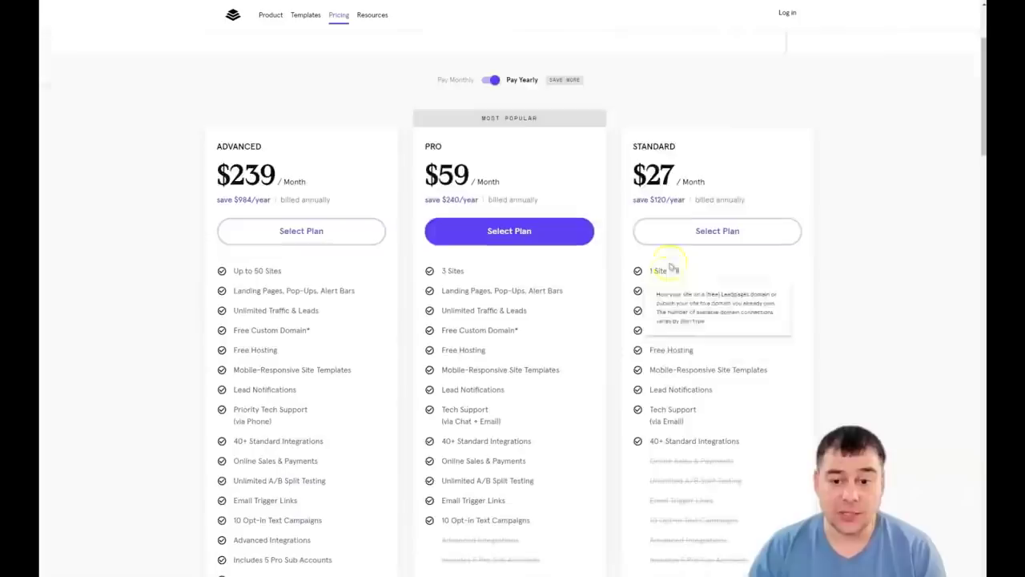
pyautogui.moveTo(455, 276)
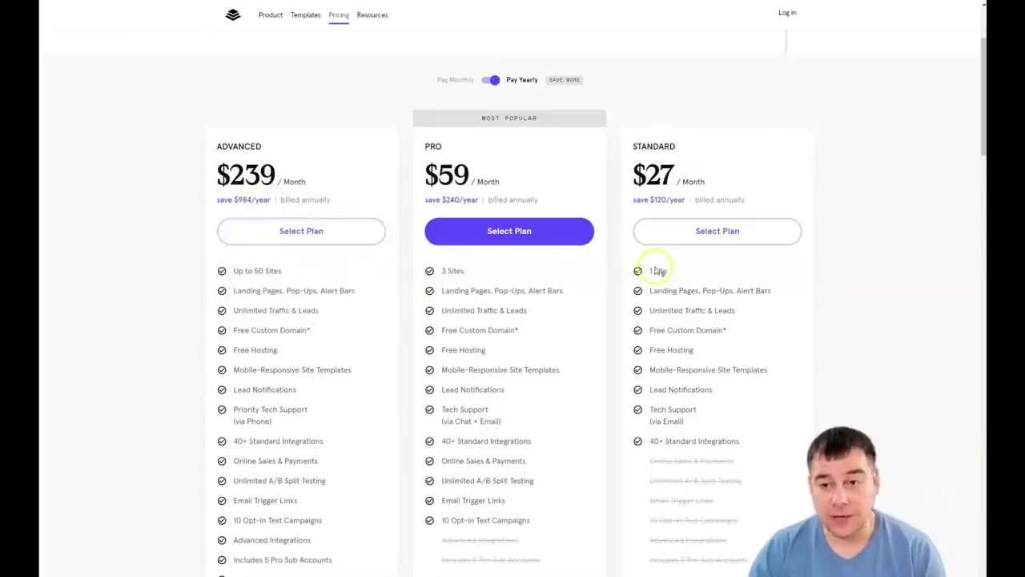
pyautogui.moveTo(522, 269)
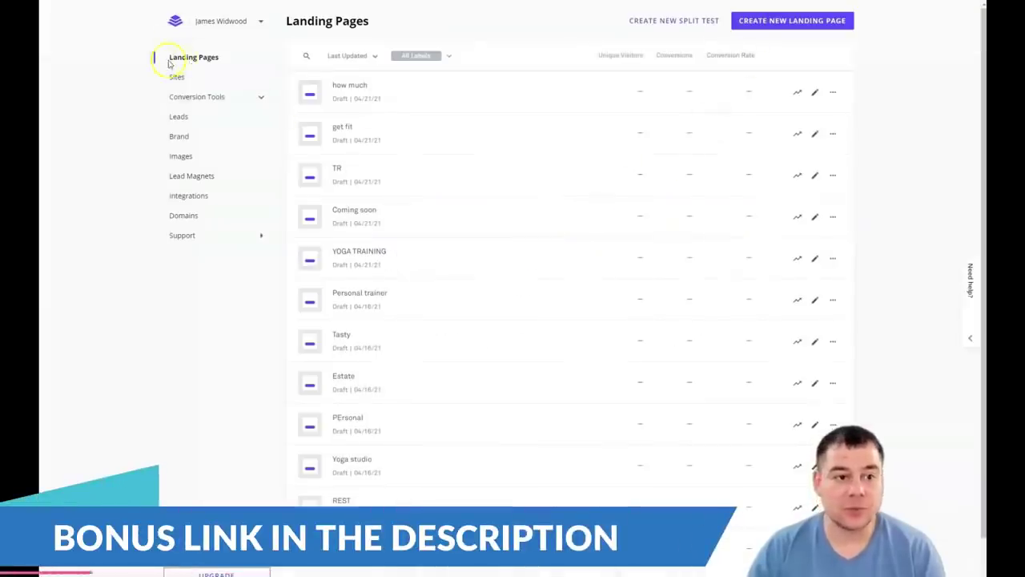
# Start a new landing page and browse the template gallery
pyautogui.click(788, 23)
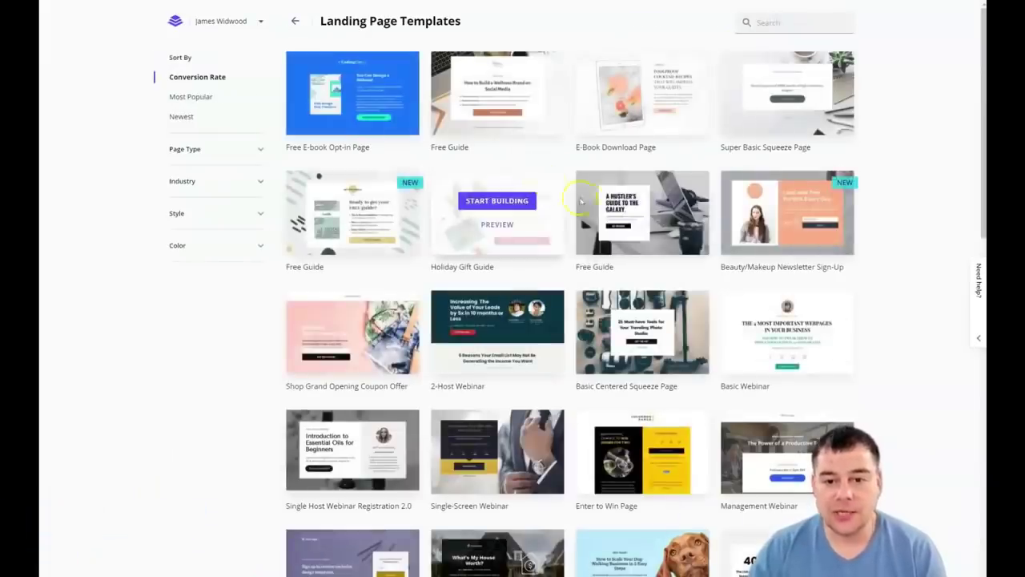
pyautogui.scroll(-3, 582, 201)
pyautogui.scroll(-3, 595, 206)
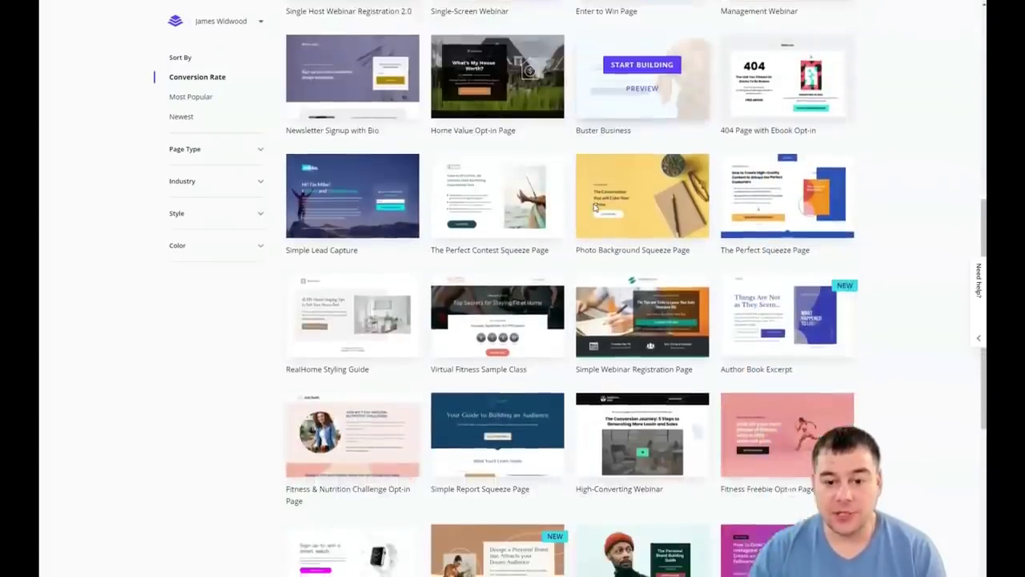
pyautogui.scroll(-4, 595, 207)
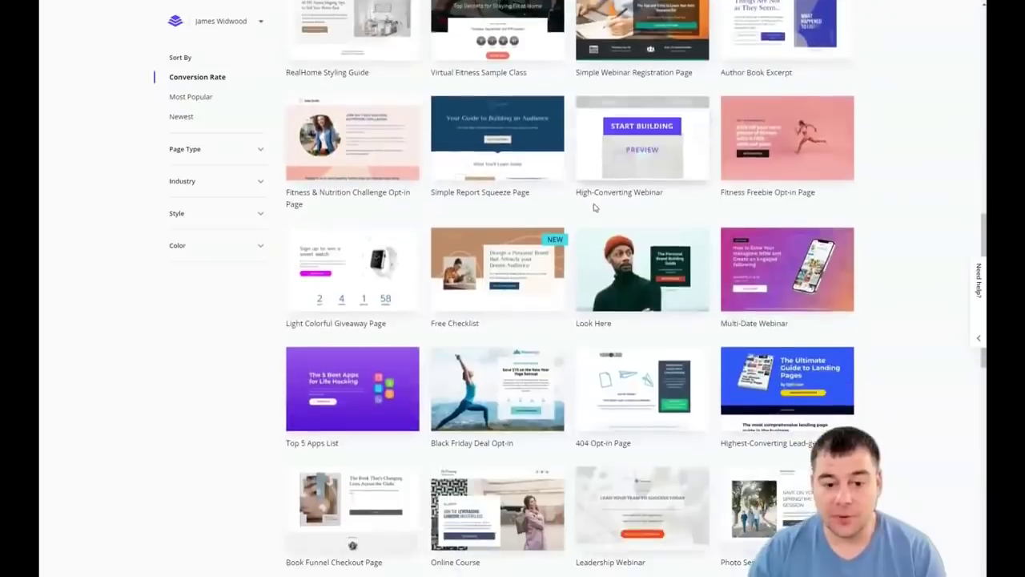
pyautogui.scroll(-4, 566, 207)
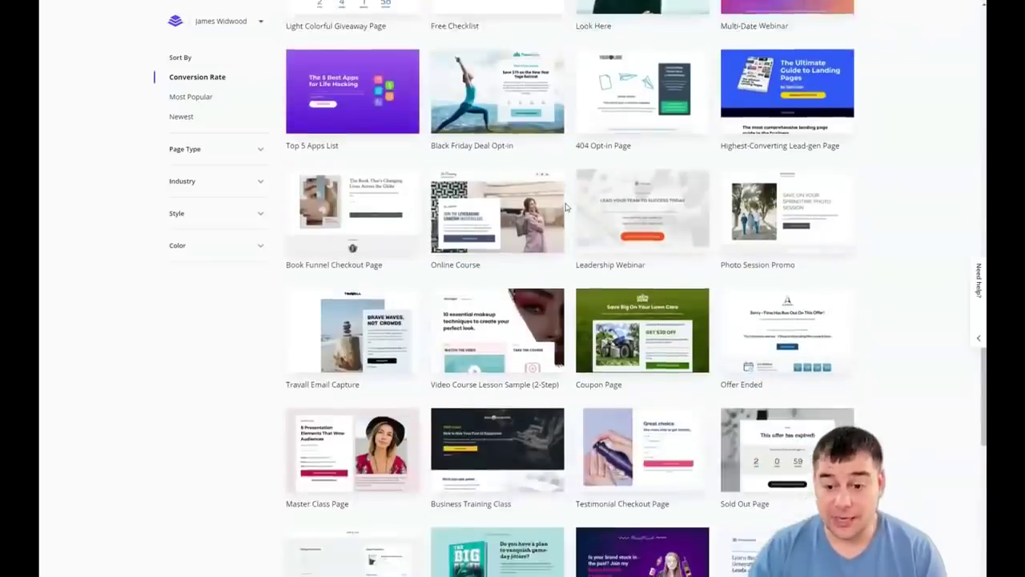
pyautogui.scroll(-1, 566, 207)
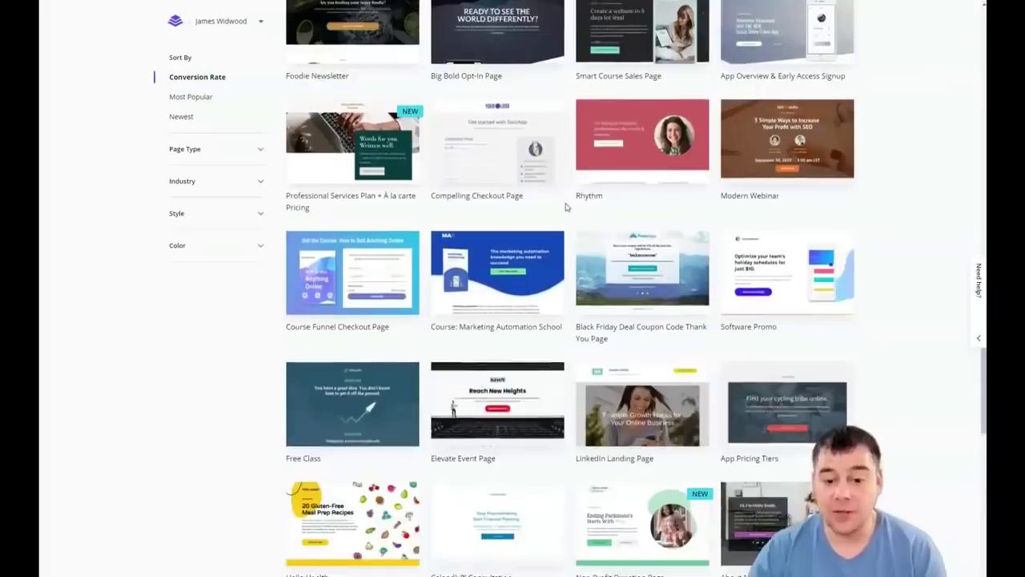
# Sort templates by conversion rate and scroll down to the Home Tour template
pyautogui.click(478, 132)
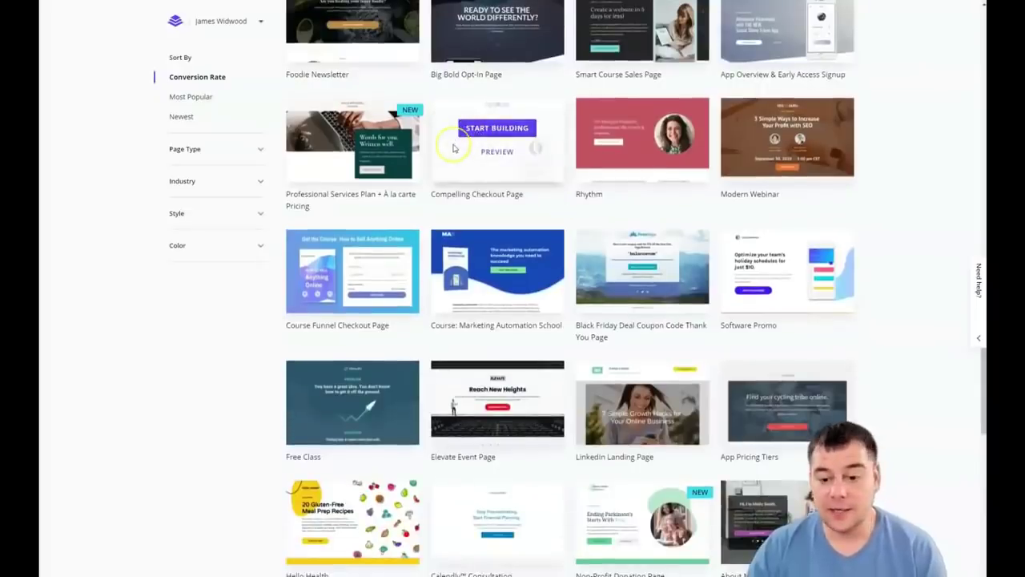
pyautogui.scroll(-4, 453, 148)
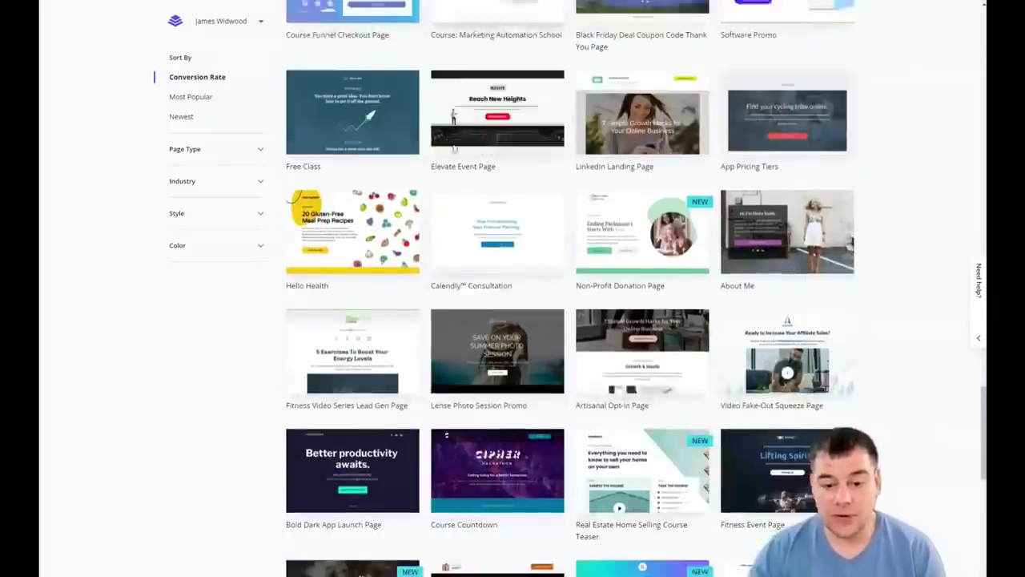
pyautogui.scroll(-2, 454, 148)
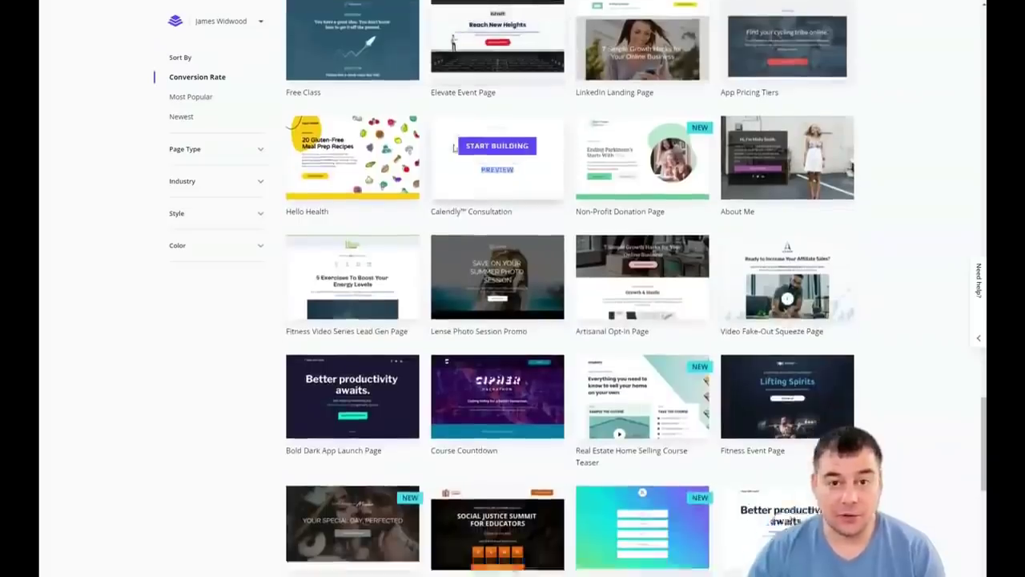
pyautogui.scroll(-3, 454, 148)
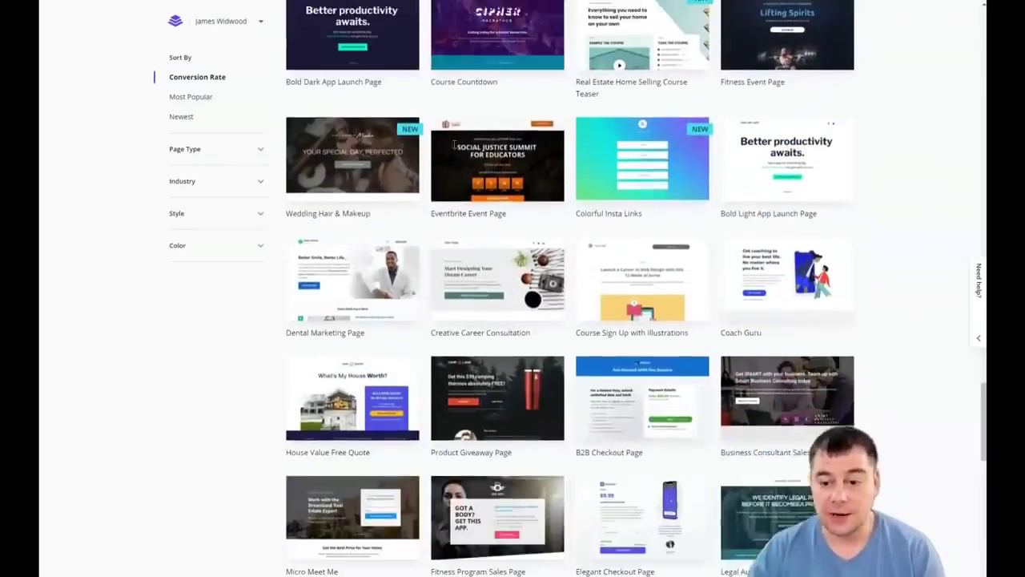
pyautogui.scroll(-2, 454, 148)
pyautogui.click(448, 166)
pyautogui.scroll(-1, 453, 181)
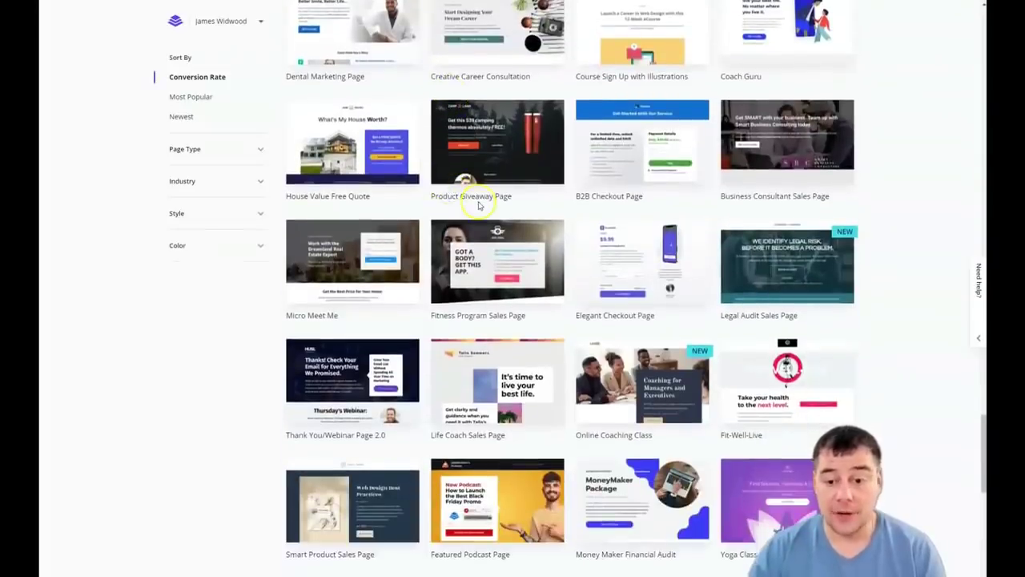
pyautogui.scroll(-3, 479, 206)
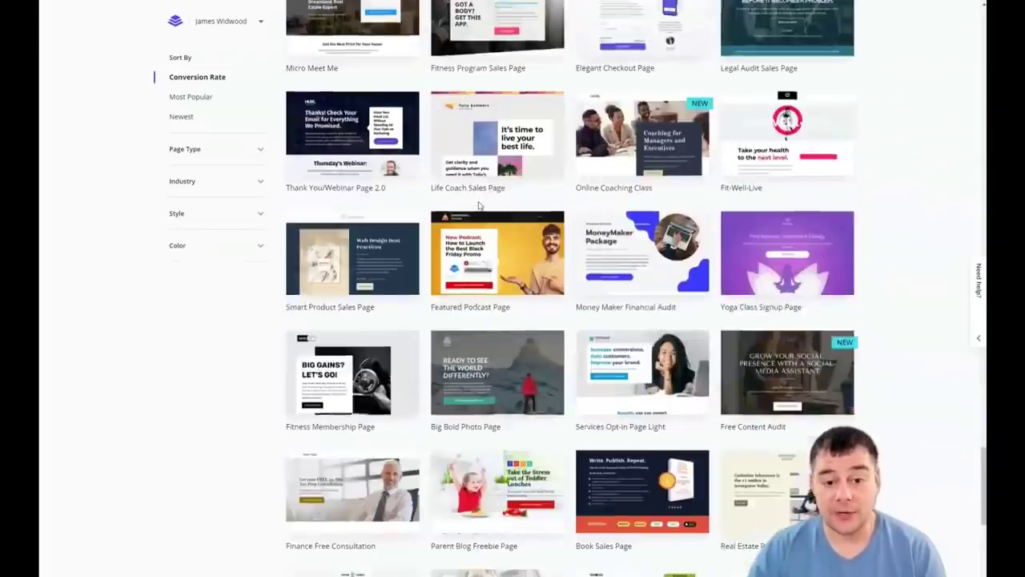
pyautogui.scroll(-2, 479, 205)
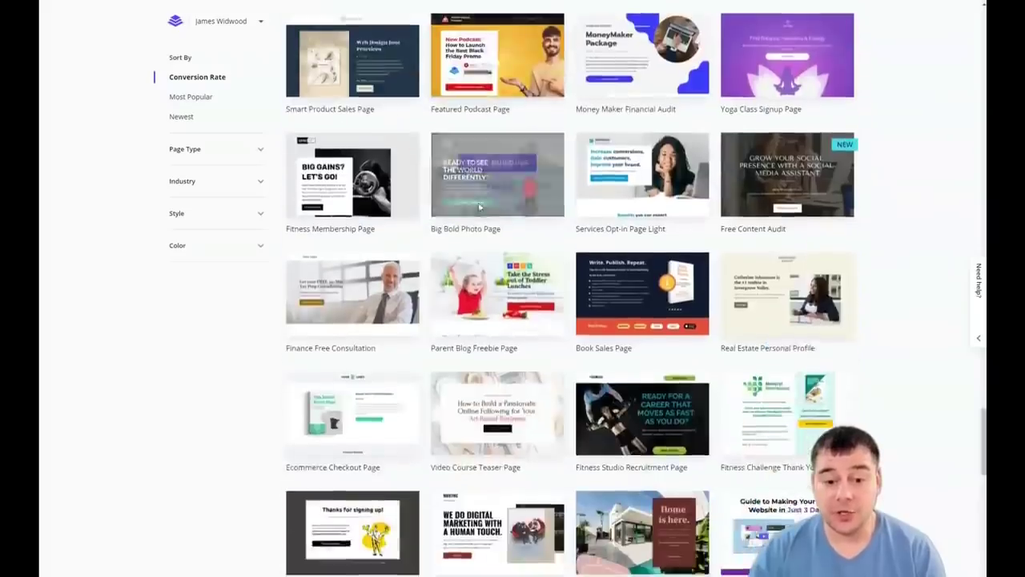
pyautogui.scroll(-1, 478, 204)
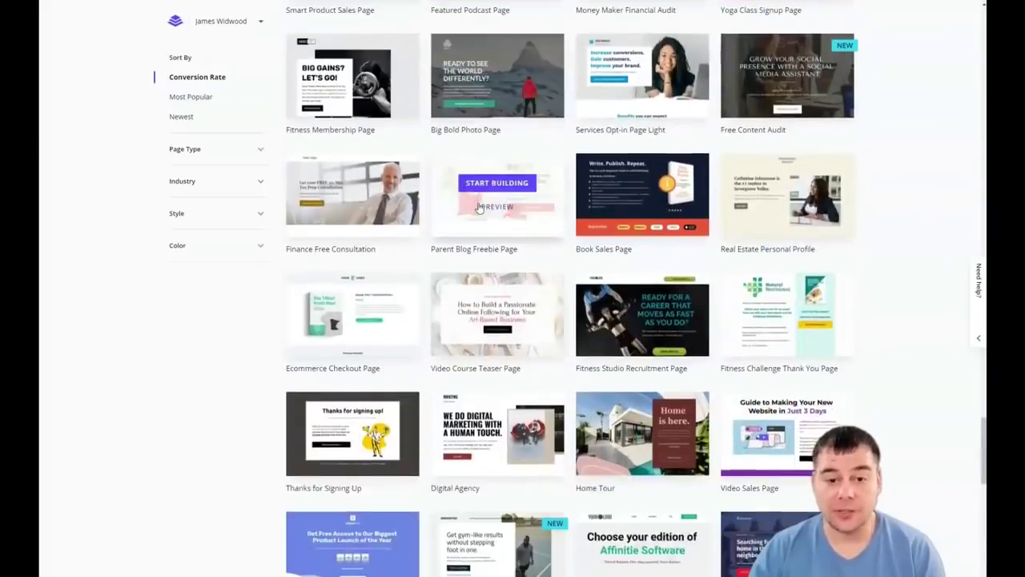
pyautogui.scroll(-1, 479, 206)
pyautogui.scroll(-1, 479, 207)
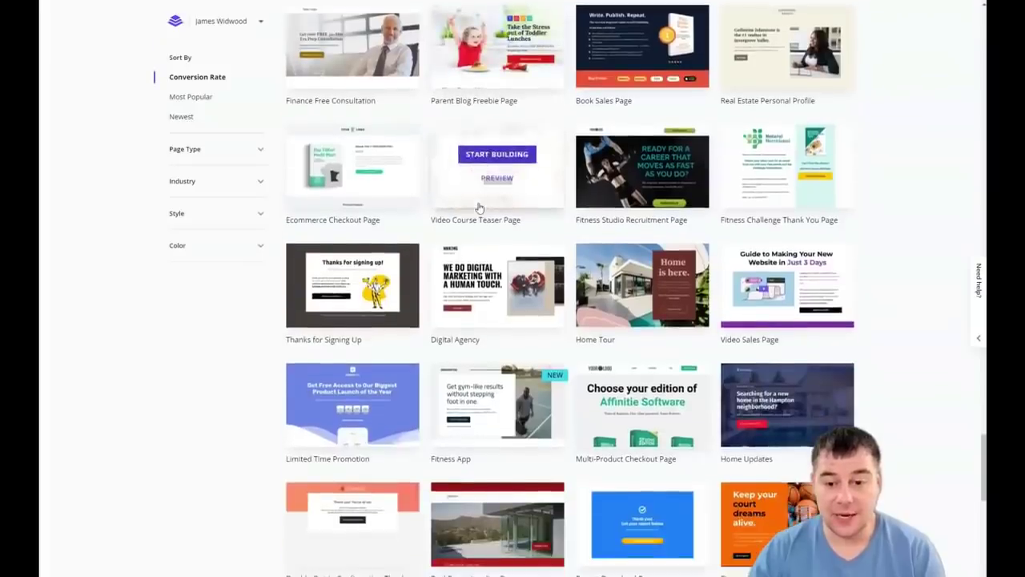
pyautogui.click(646, 299)
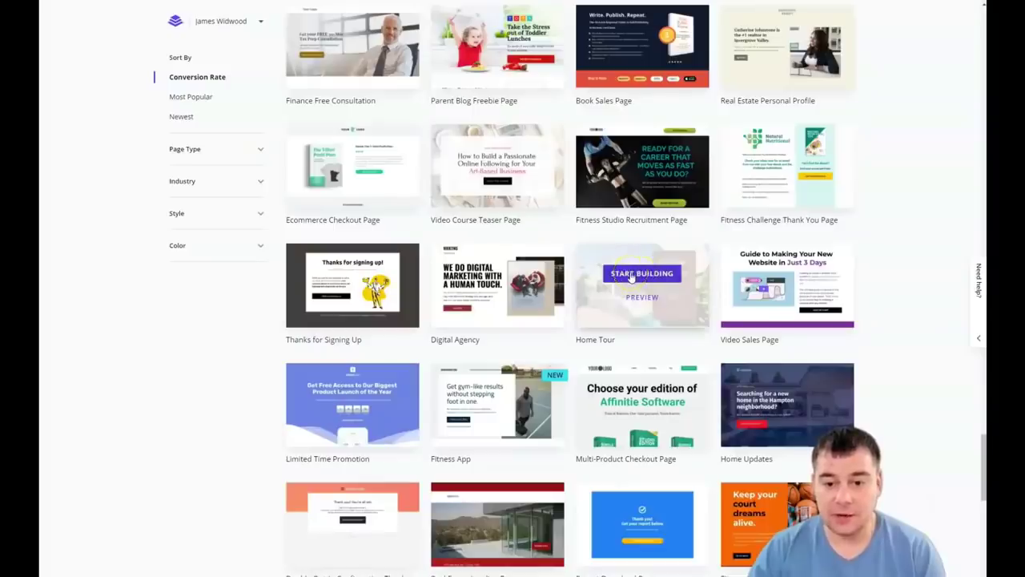
# Build a page named RESTATE from Home Tour and review its 'Home is here' layout
pyautogui.click(633, 275)
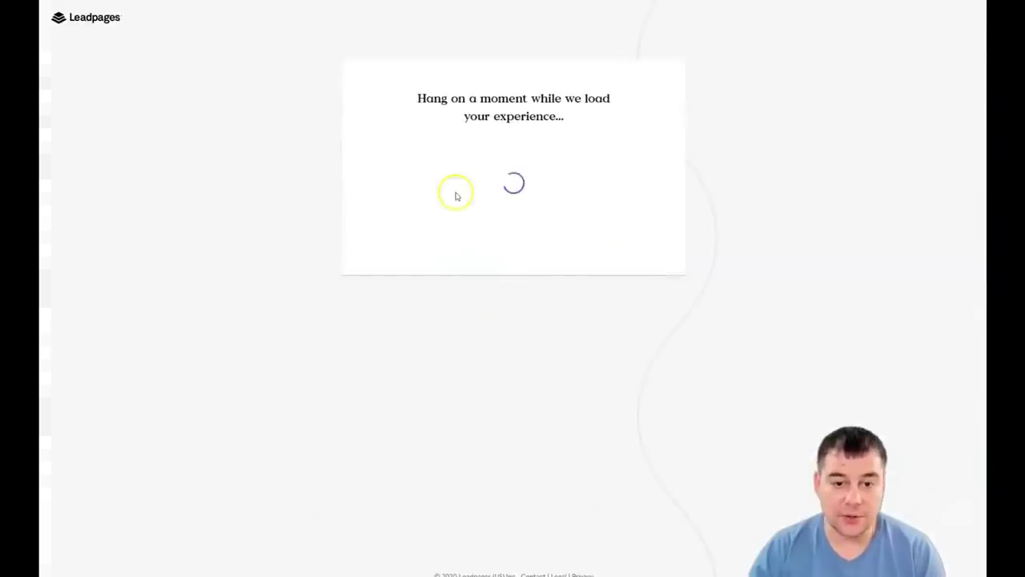
pyautogui.click(583, 237)
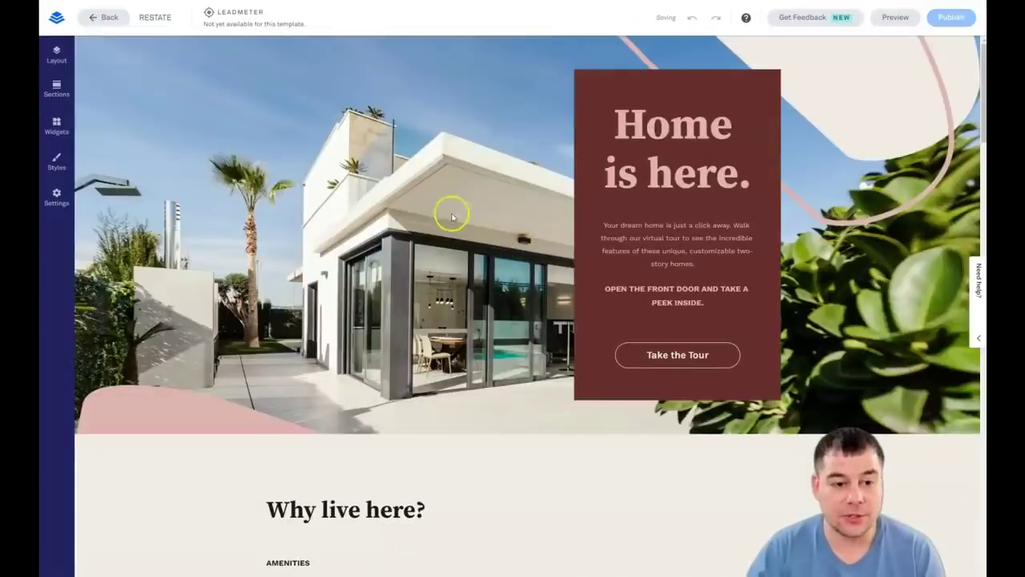
pyautogui.scroll(-2, 449, 219)
pyautogui.scroll(2, 447, 222)
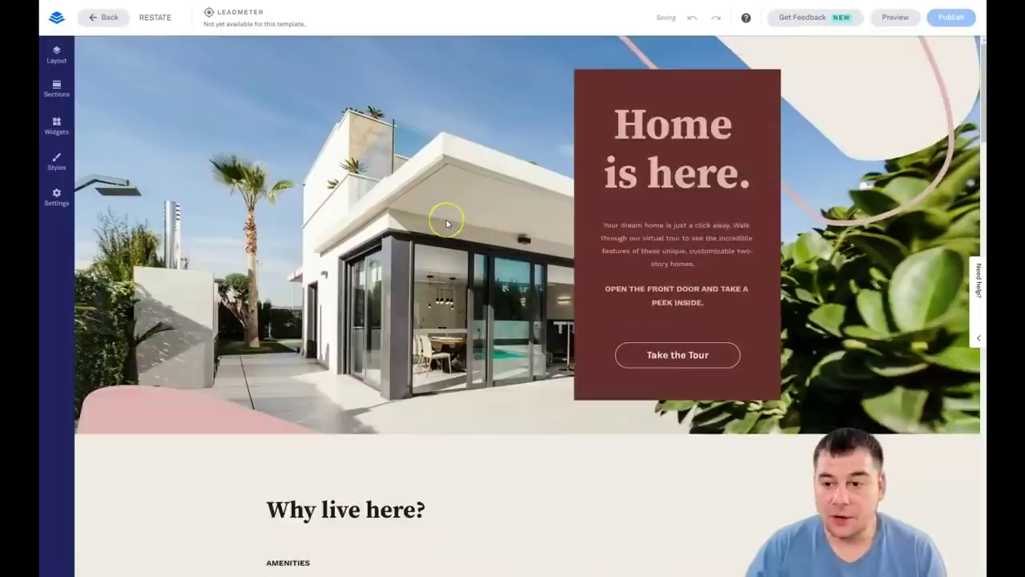
pyautogui.scroll(-10, 447, 223)
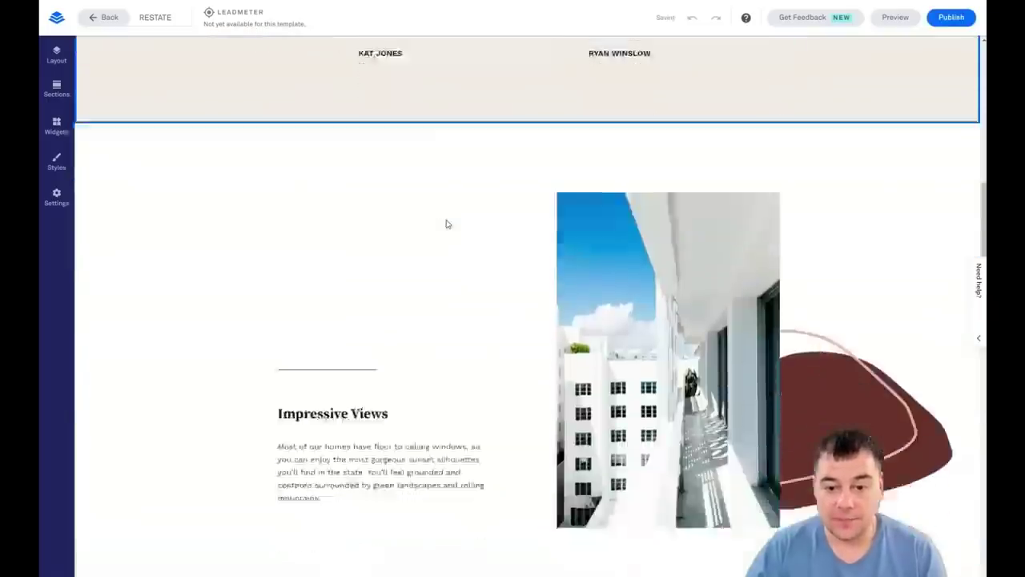
pyautogui.scroll(-12, 447, 224)
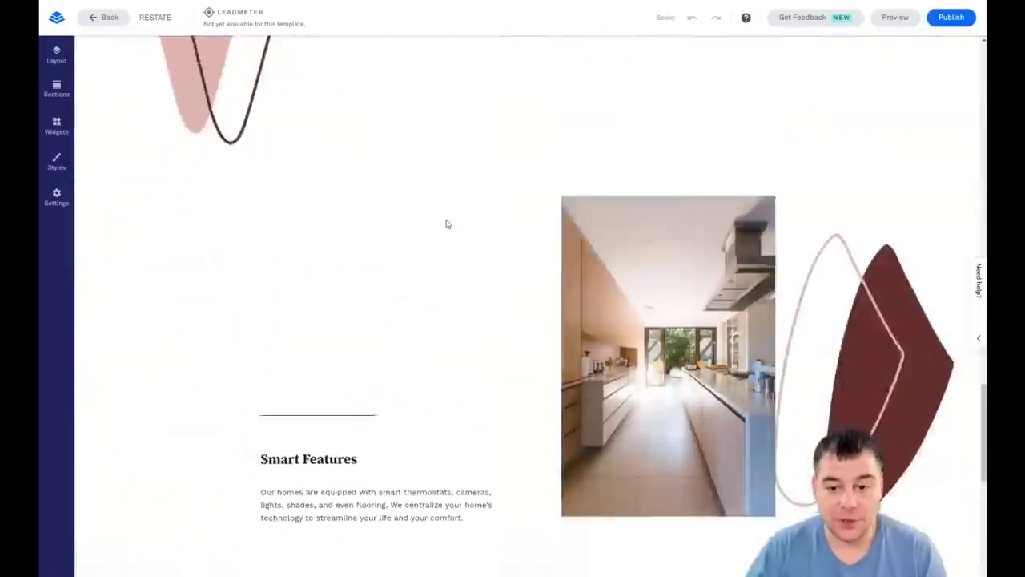
pyautogui.scroll(-7, 447, 225)
pyautogui.scroll(5, 447, 224)
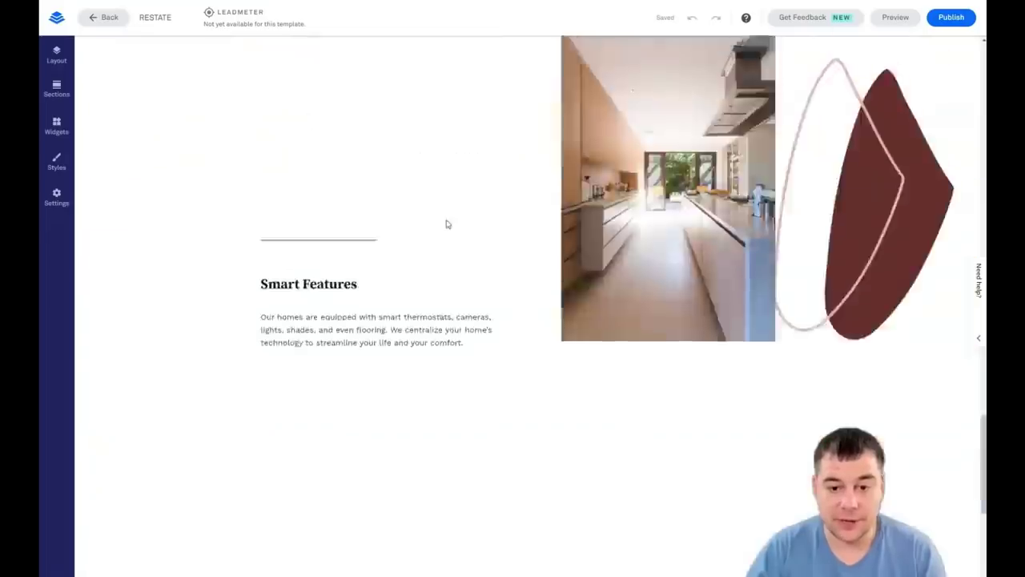
pyautogui.scroll(20, 447, 225)
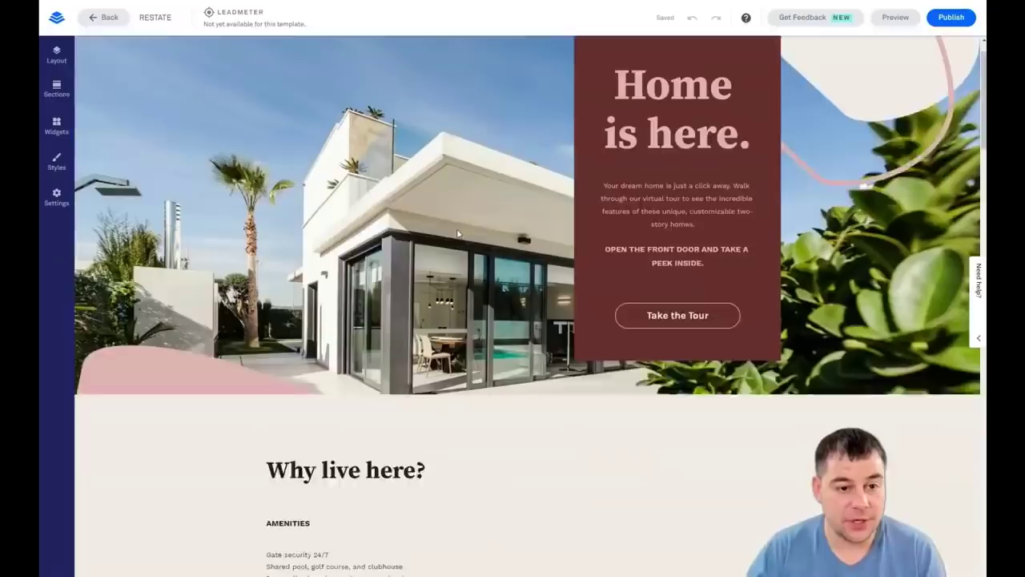
pyautogui.click(382, 216)
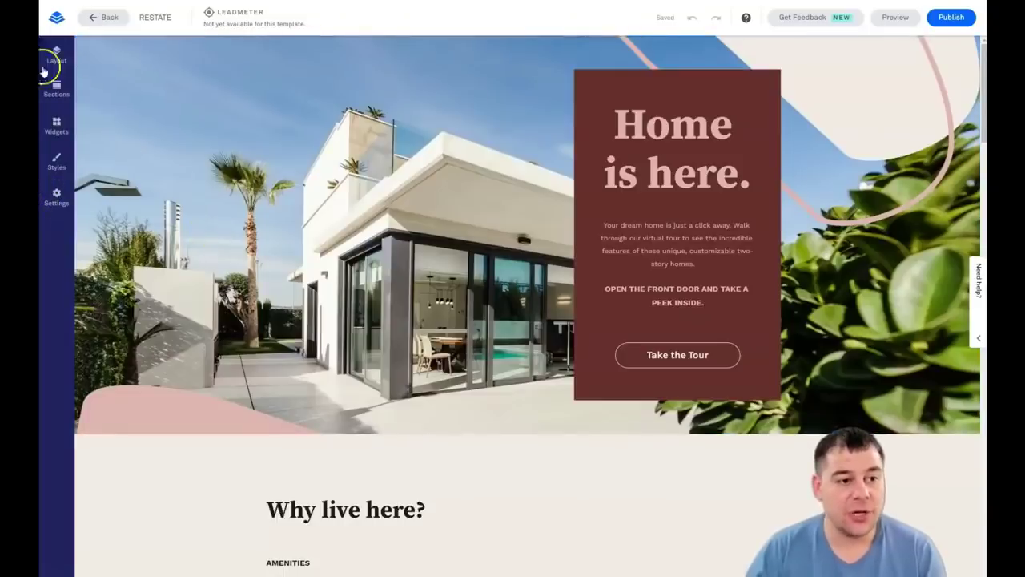
# Open the add-section library, set Section Type to Call to Action, then reopen the type list
pyautogui.scroll(-2, 232, 152)
pyautogui.scroll(2, 255, 160)
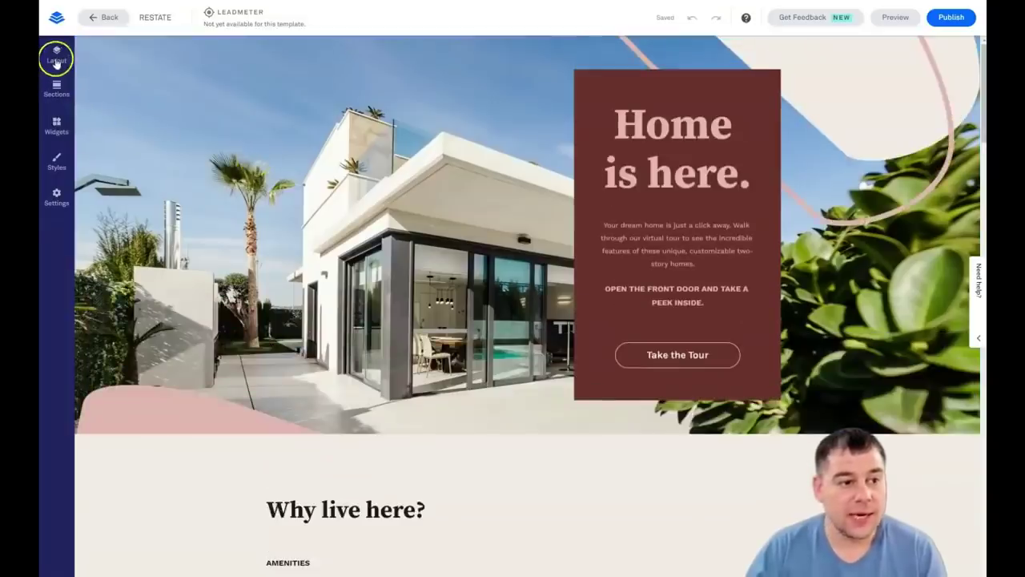
pyautogui.click(56, 58)
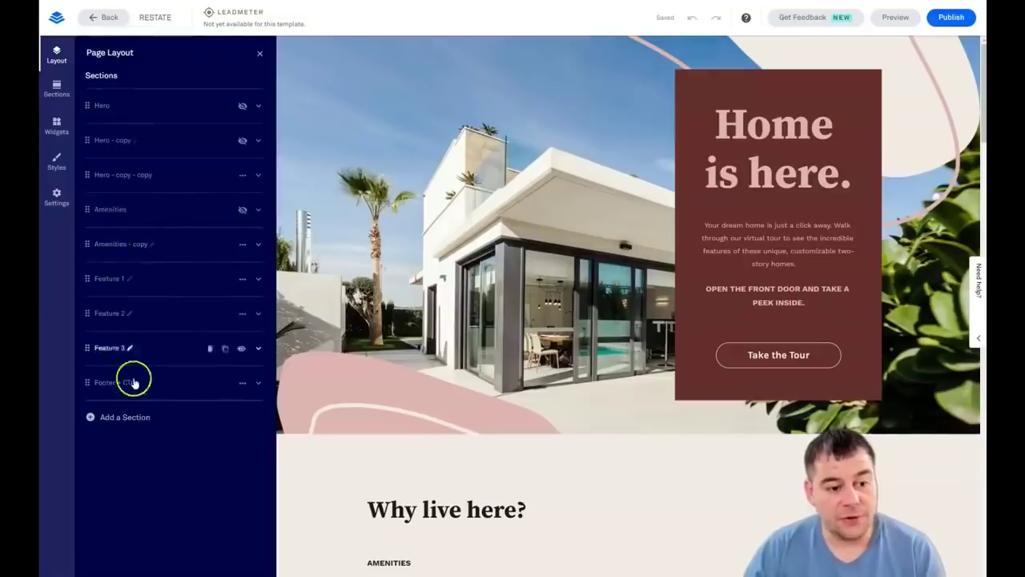
pyautogui.click(92, 419)
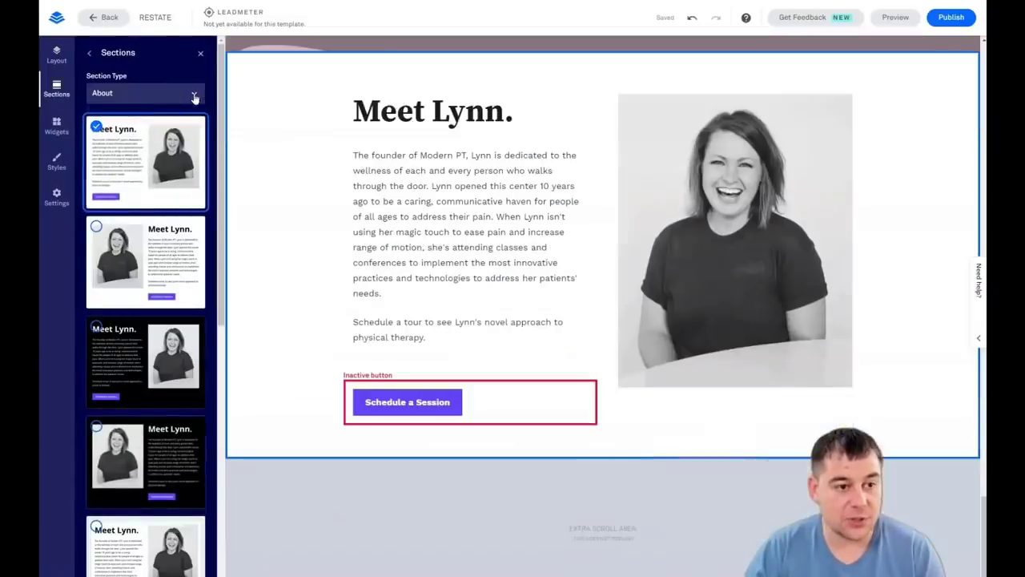
pyautogui.click(193, 97)
pyautogui.click(132, 145)
pyautogui.click(193, 94)
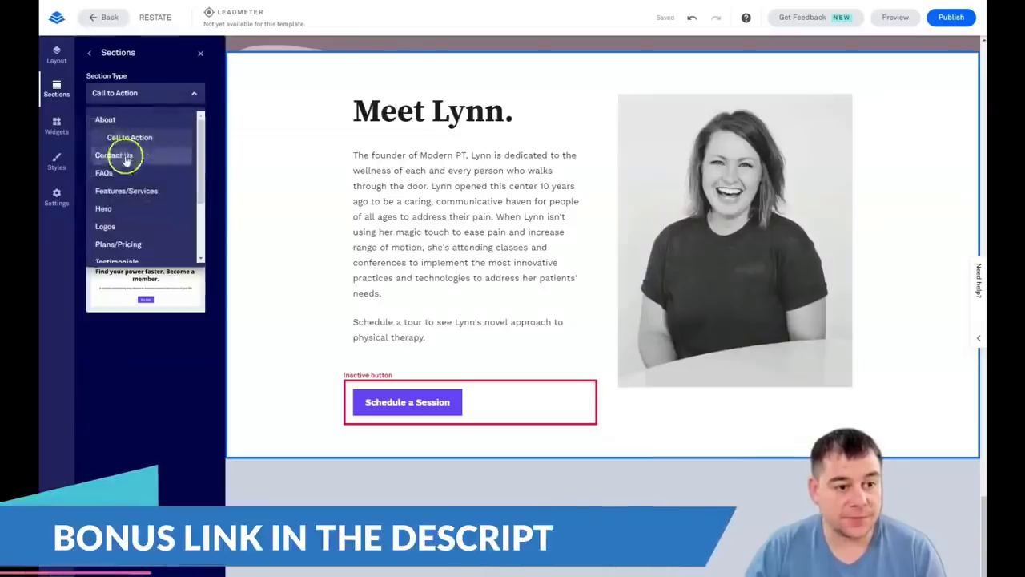
pyautogui.scroll(-4, 126, 160)
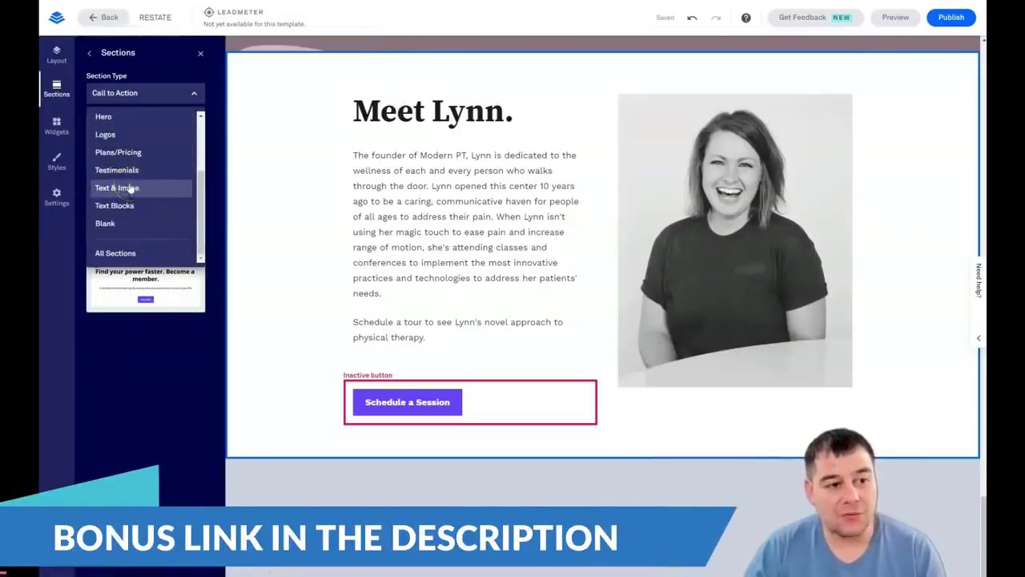
# Choose Blank layouts and place a two-column blank section above Meet Lynn
pyautogui.click(108, 223)
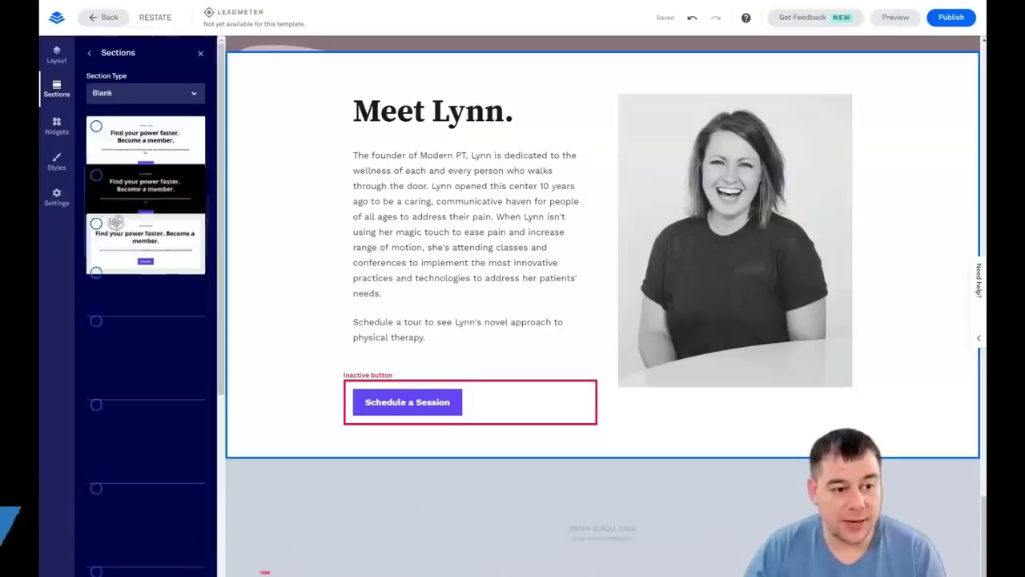
pyautogui.moveTo(110, 180); pyautogui.dragTo(582, 75)
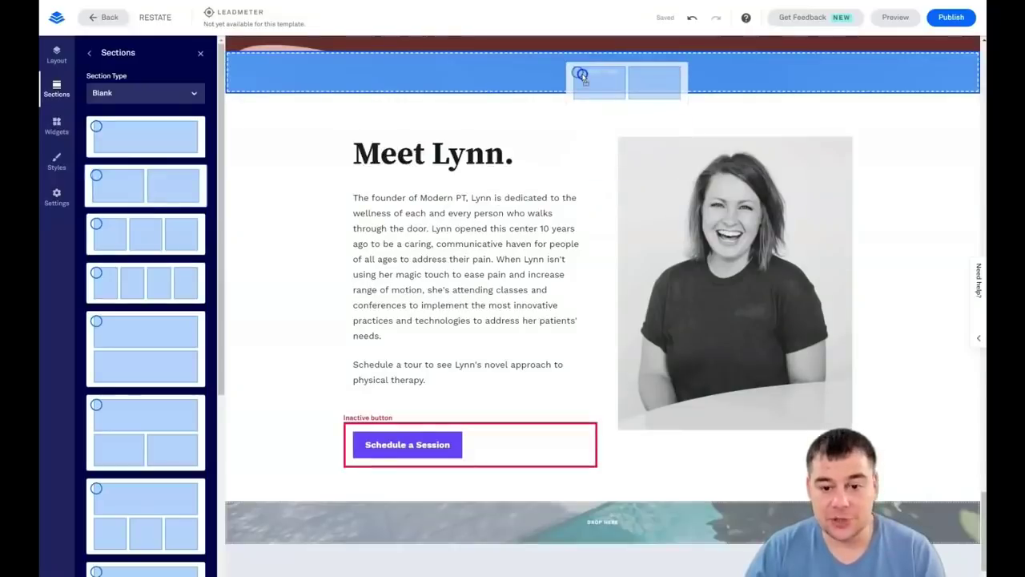
pyautogui.moveTo(583, 74)
pyautogui.mouseDown()
pyautogui.moveTo(622, 485)
pyautogui.moveTo(601, 533)
pyautogui.moveTo(549, 130)
pyautogui.moveTo(567, 77)
pyautogui.mouseUp()
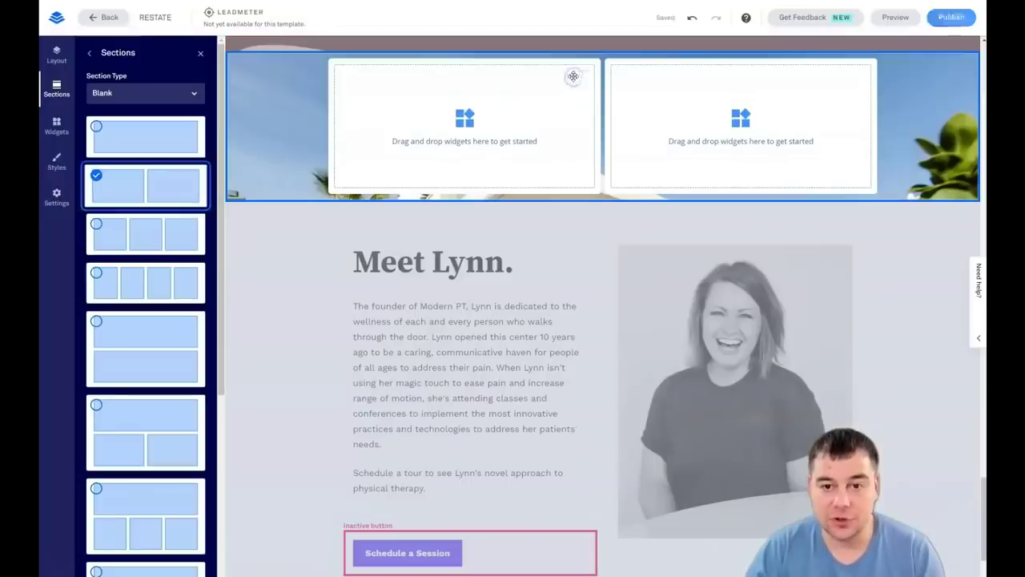
pyautogui.scroll(3, 476, 150)
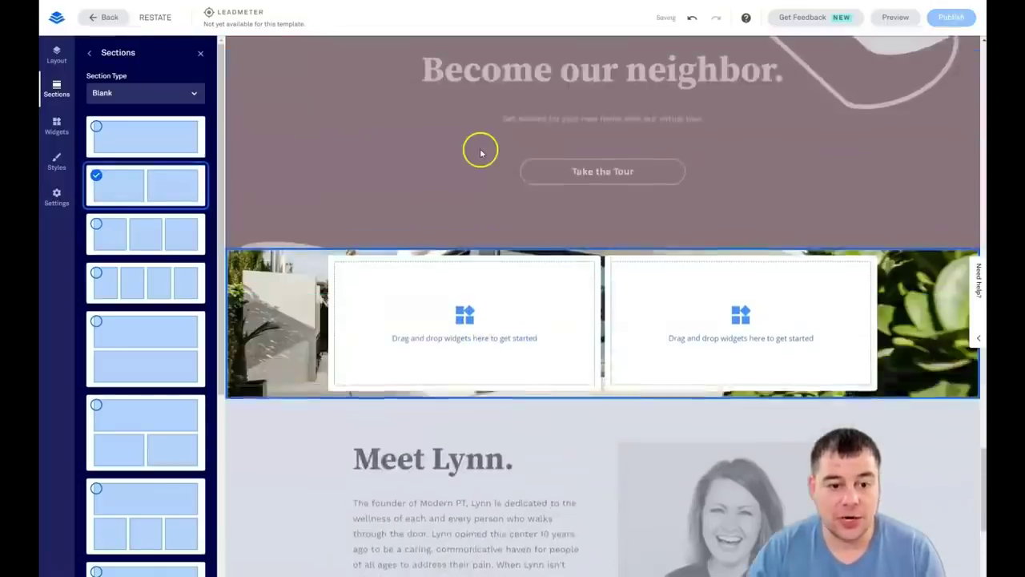
pyautogui.scroll(-1, 290, 229)
pyautogui.scroll(2, 302, 235)
pyautogui.scroll(-2, 303, 238)
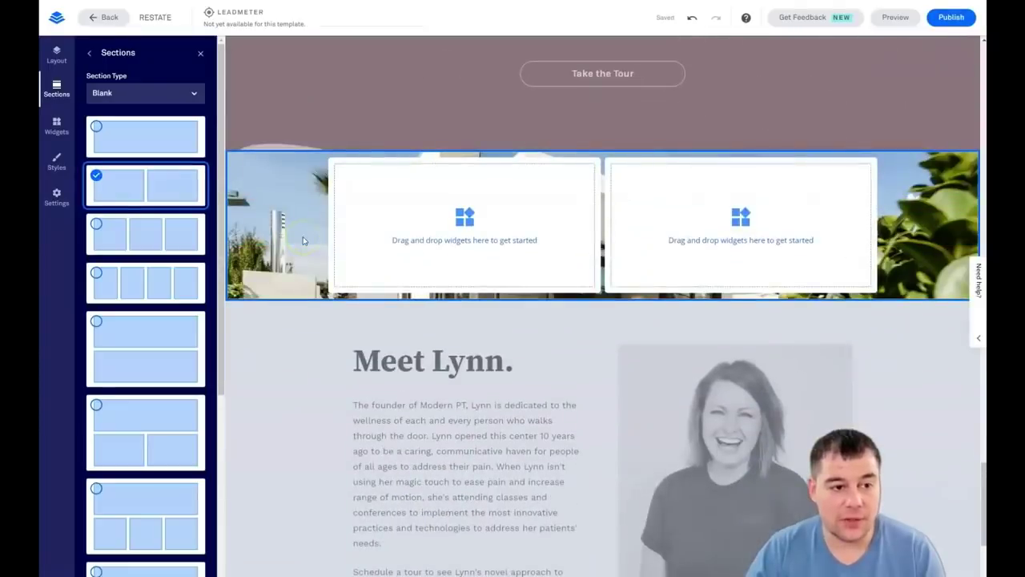
# Check the new section's placement and close the section library
pyautogui.click(201, 55)
pyautogui.scroll(-1, 316, 220)
pyautogui.scroll(2, 314, 223)
pyautogui.scroll(-3, 314, 232)
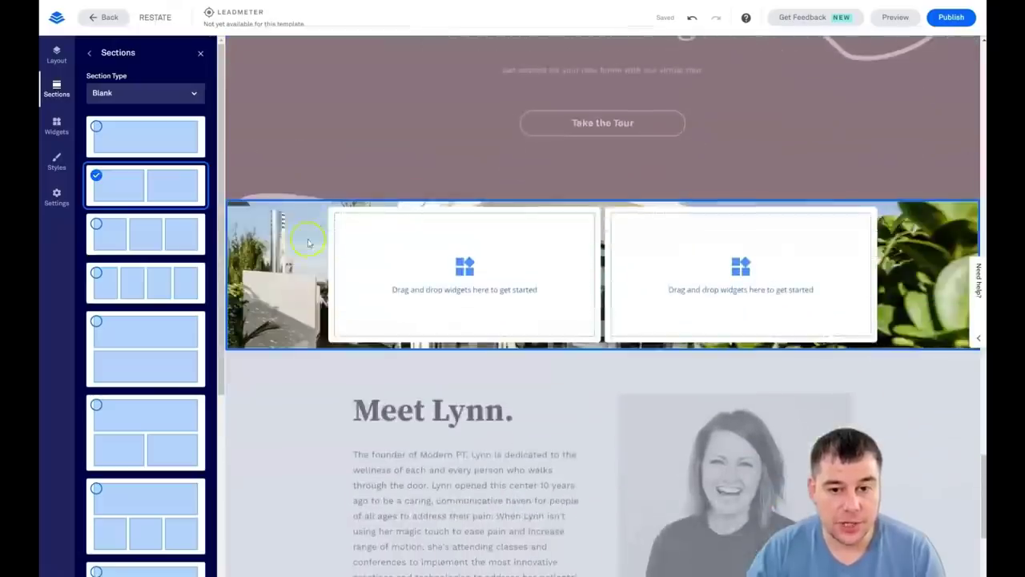
pyautogui.scroll(1, 294, 176)
pyautogui.scroll(2, 294, 176)
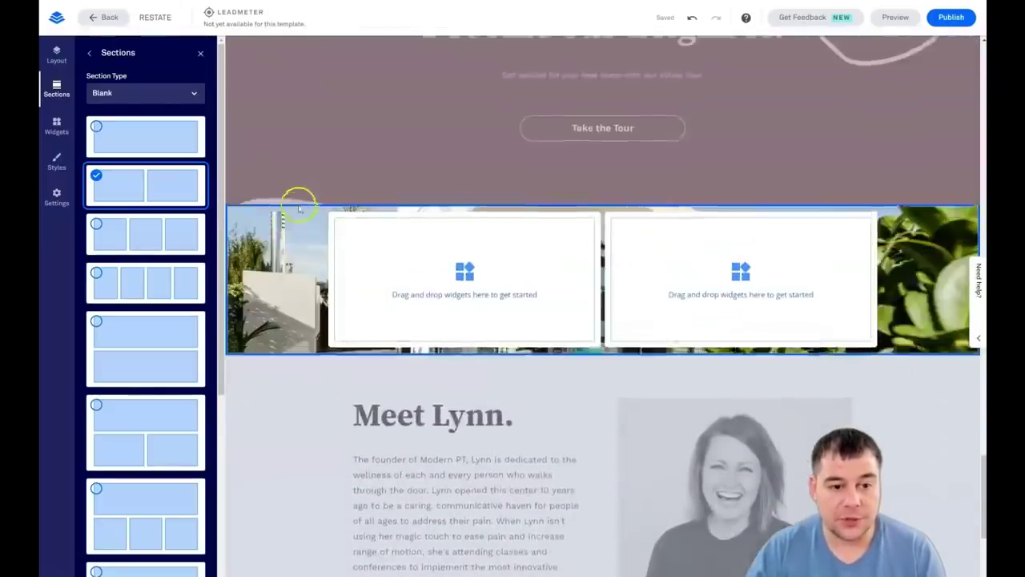
pyautogui.scroll(-2, 299, 384)
pyautogui.scroll(-1, 297, 202)
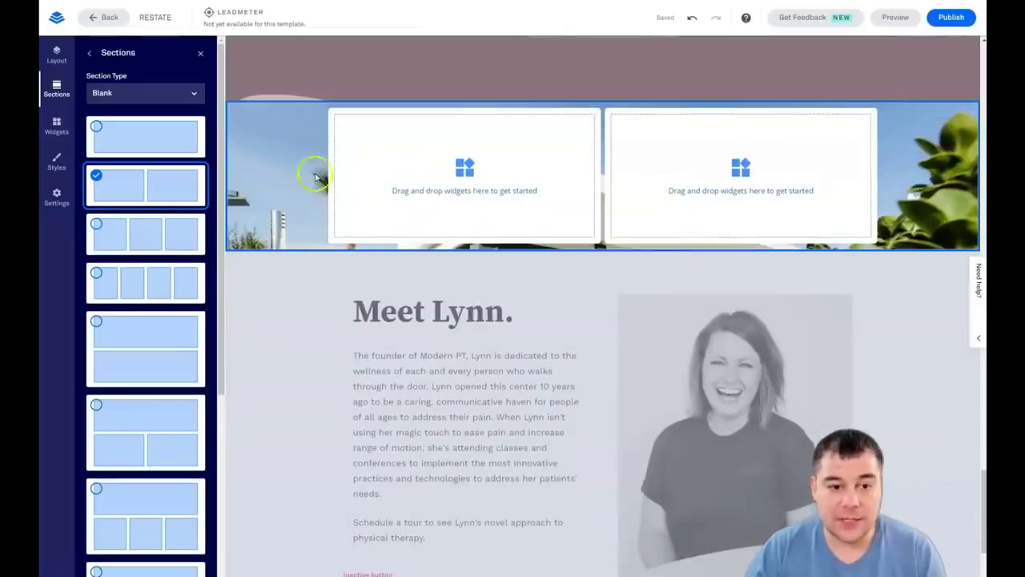
pyautogui.scroll(15, 320, 241)
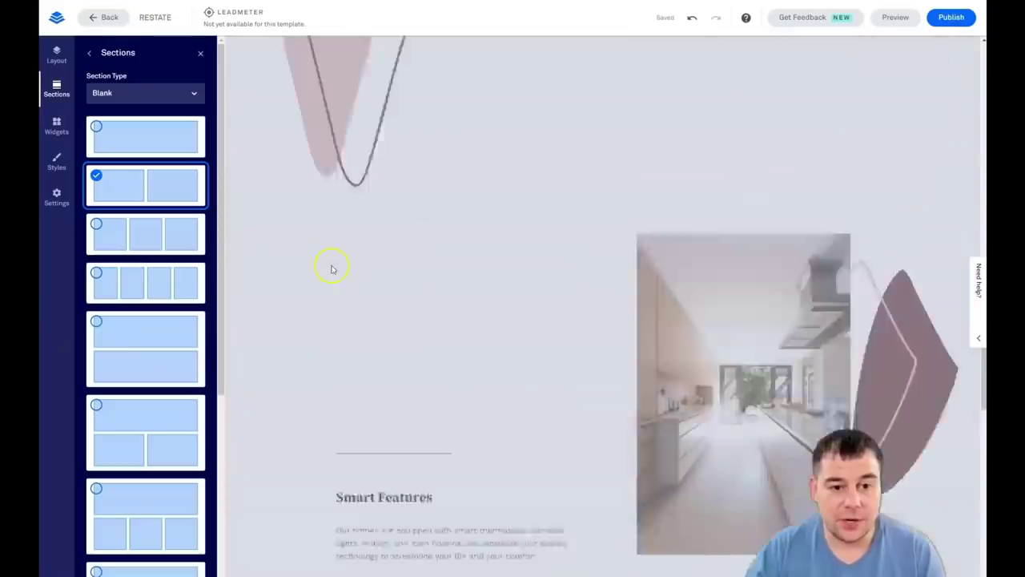
pyautogui.scroll(15, 360, 261)
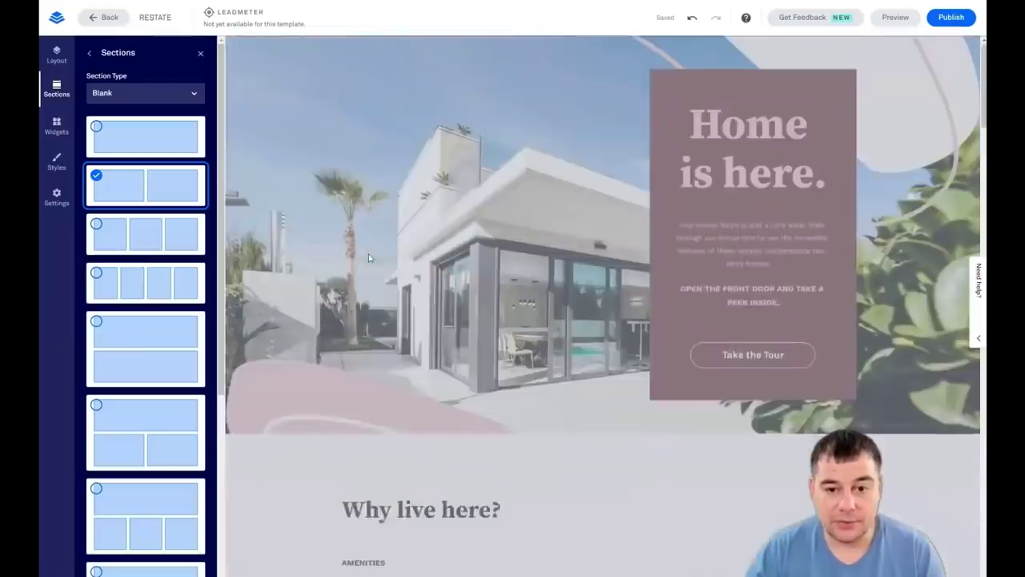
pyautogui.scroll(-3, 391, 243)
pyautogui.scroll(3, 391, 243)
pyautogui.scroll(-7, 391, 242)
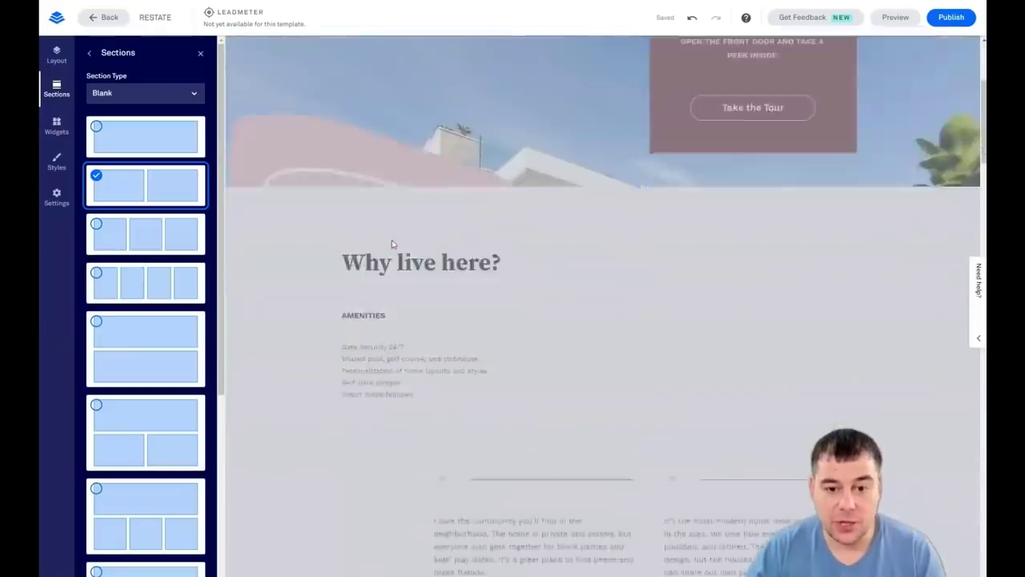
pyautogui.scroll(5, 393, 244)
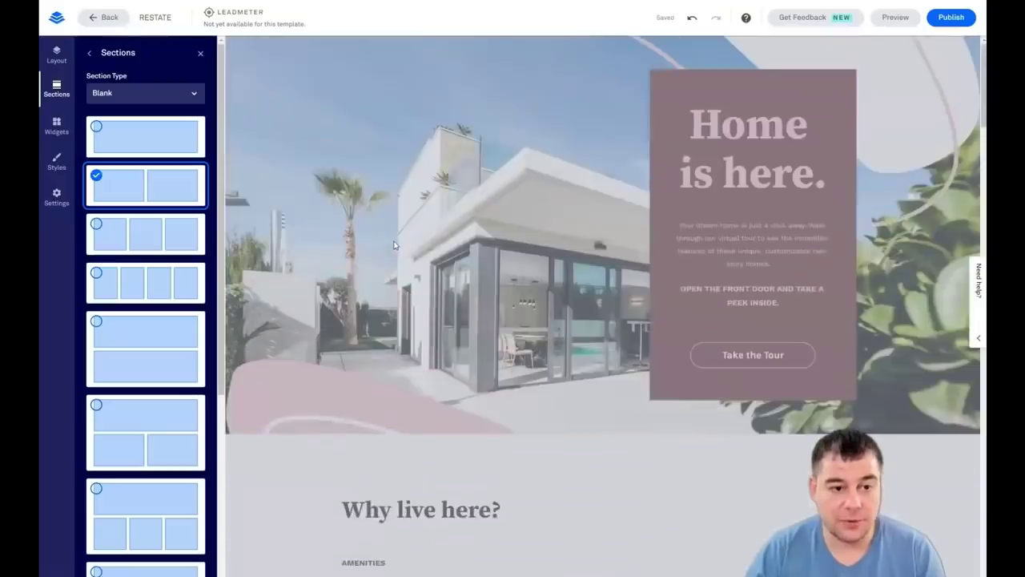
pyautogui.click(199, 59)
# Delete the Hero - copy, Amenities and Amenities - copy sections in the Layout panel
pyautogui.click(57, 54)
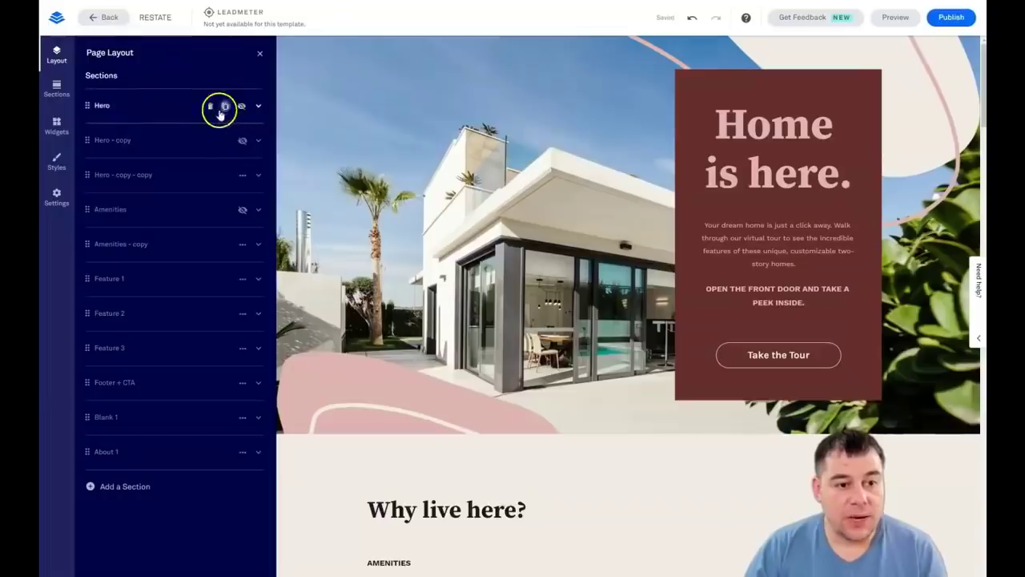
pyautogui.click(212, 141)
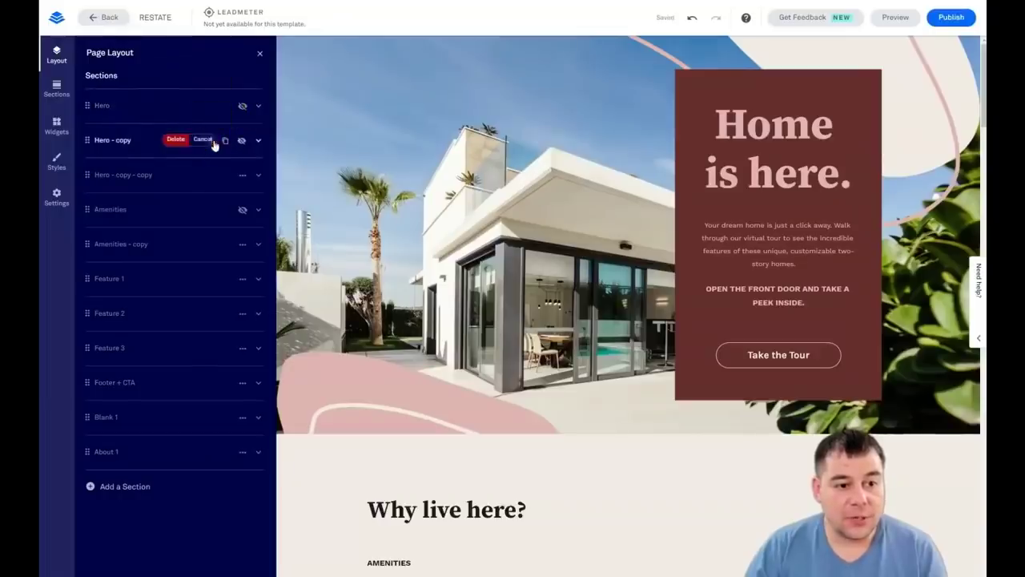
pyautogui.click(176, 141)
pyautogui.click(212, 142)
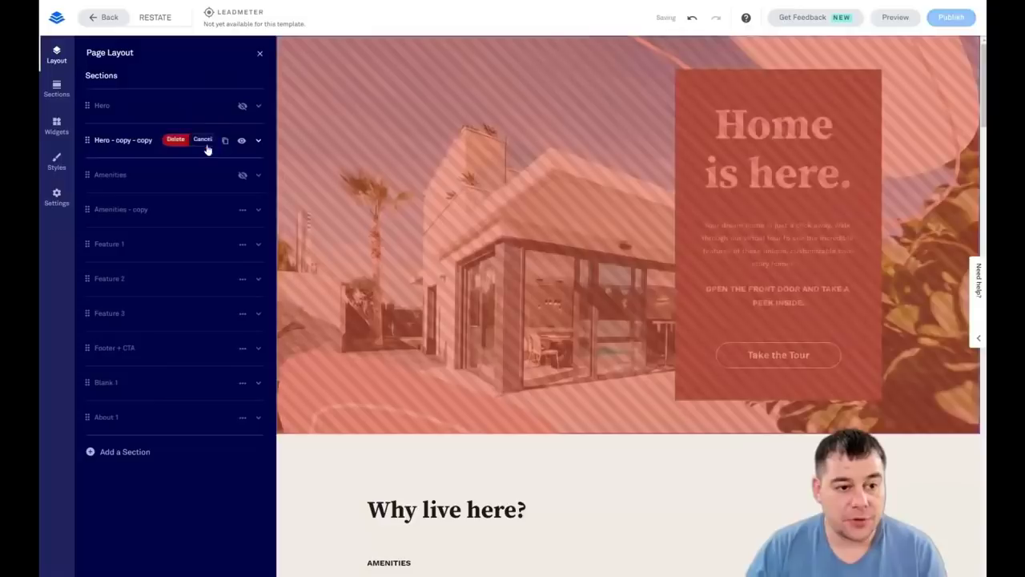
pyautogui.click(176, 141)
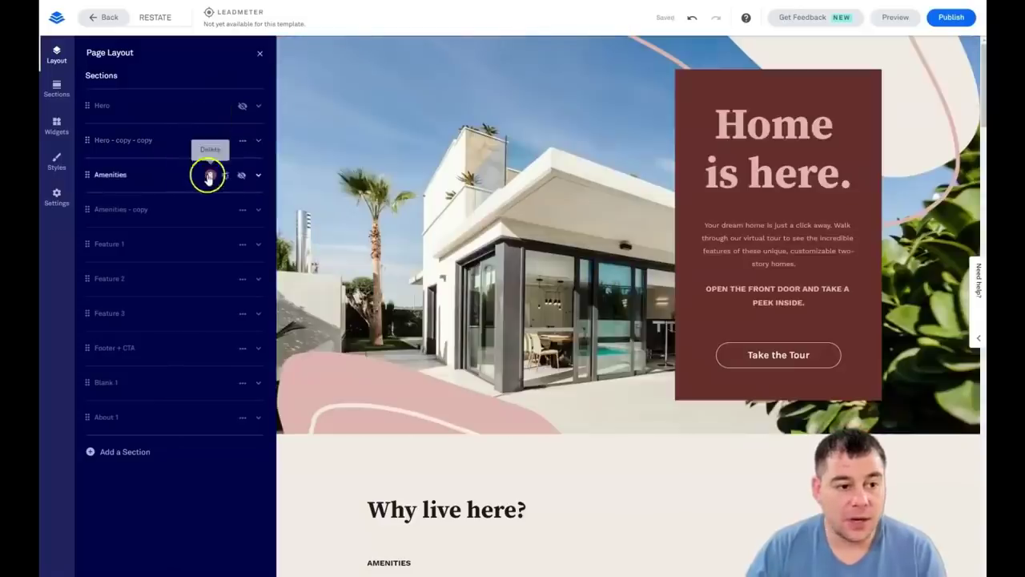
pyautogui.click(210, 175)
pyautogui.click(177, 174)
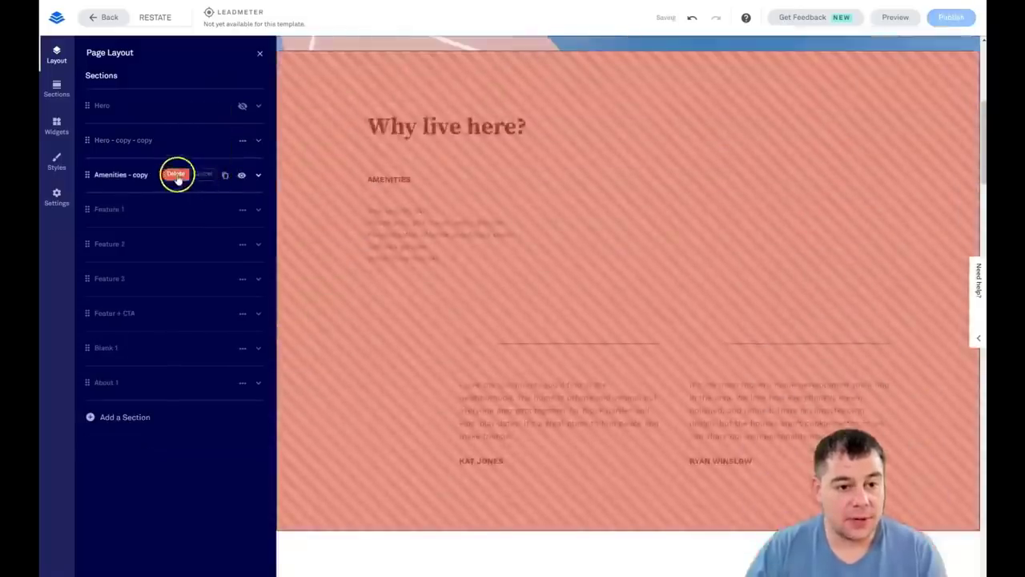
pyautogui.click(210, 176)
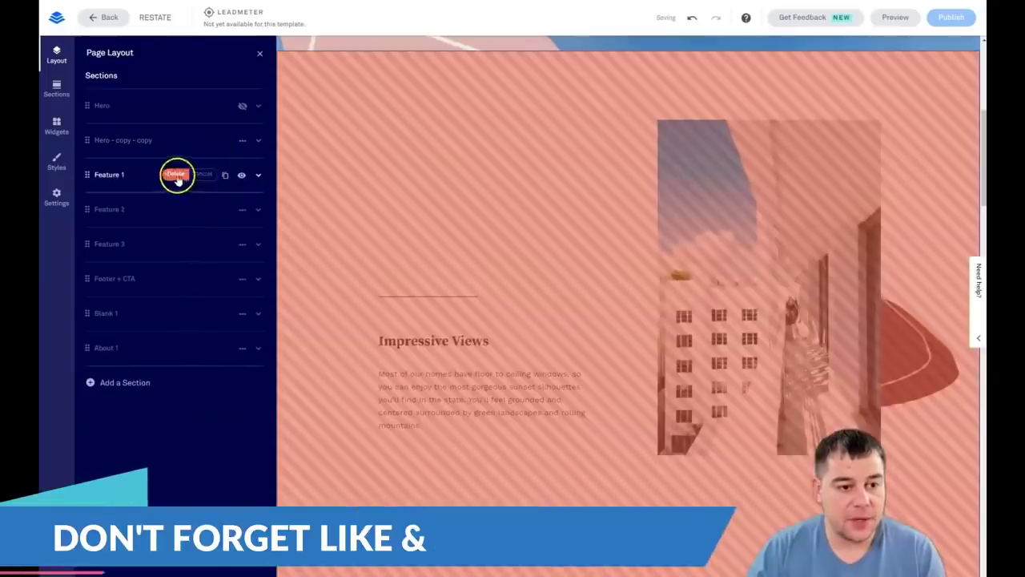
# Delete the Feature 1, Feature 2, Feature 3, Footer + CTA and About 1 sections
pyautogui.click(176, 174)
pyautogui.click(210, 176)
pyautogui.click(177, 174)
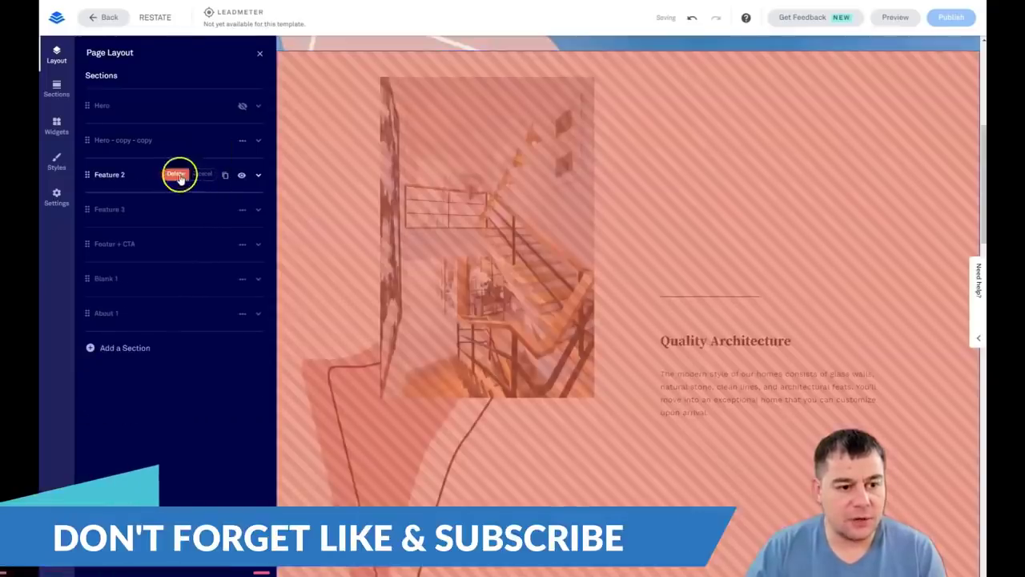
pyautogui.click(210, 175)
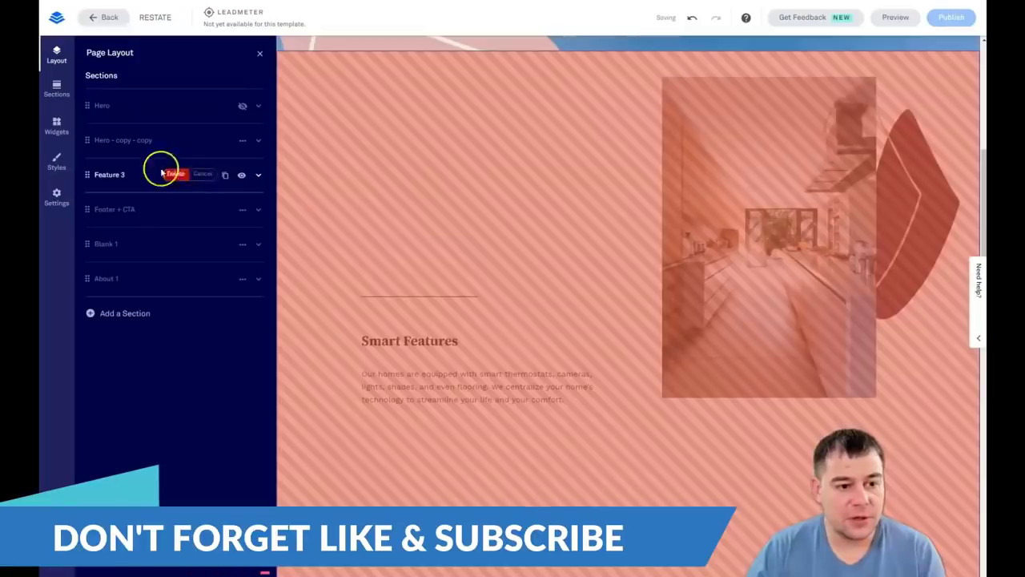
pyautogui.click(174, 174)
pyautogui.click(210, 176)
pyautogui.click(176, 174)
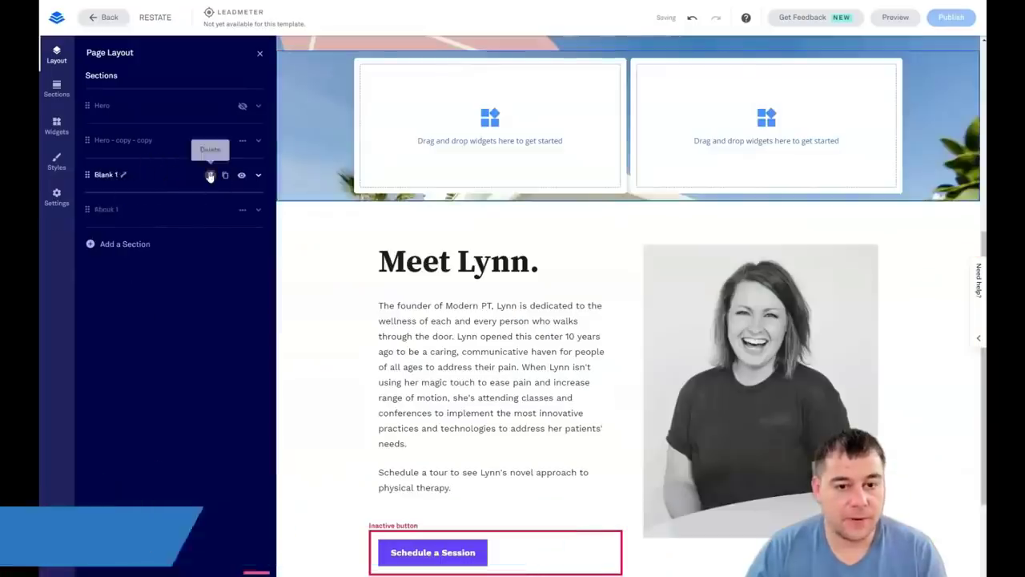
pyautogui.click(209, 211)
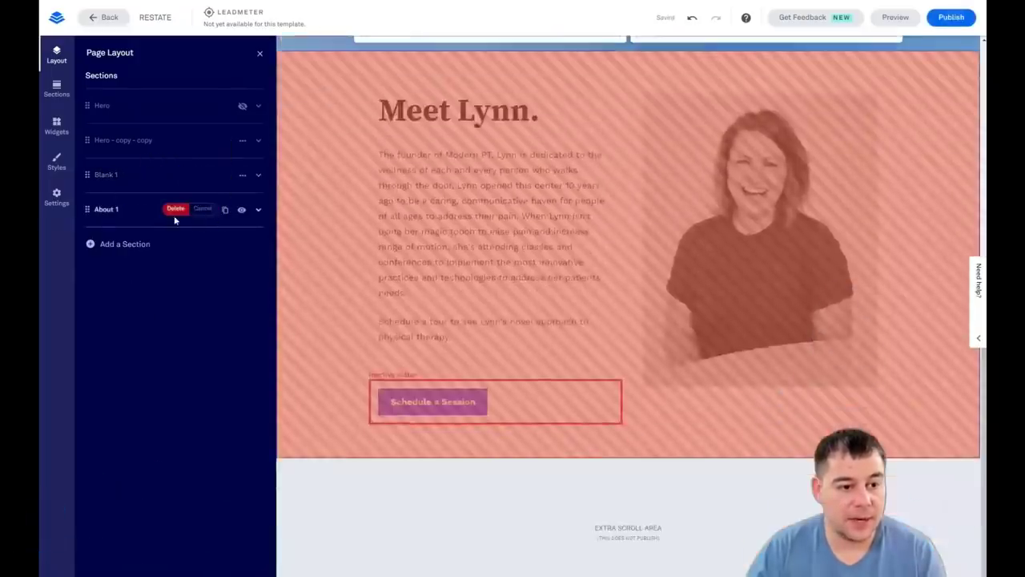
pyautogui.click(175, 209)
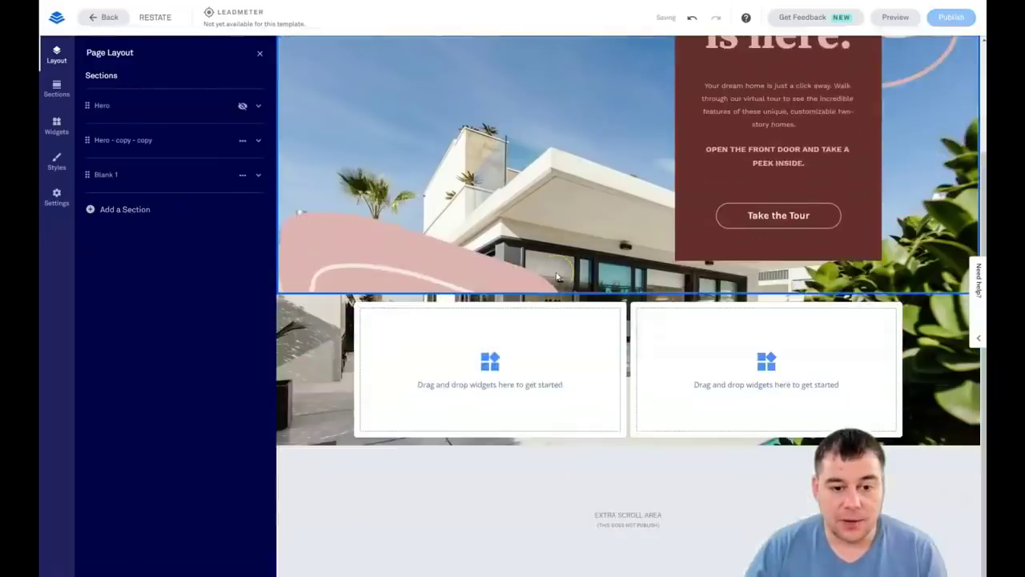
# Select the house-photo hero section, then the Blank 1 section
pyautogui.click(554, 275)
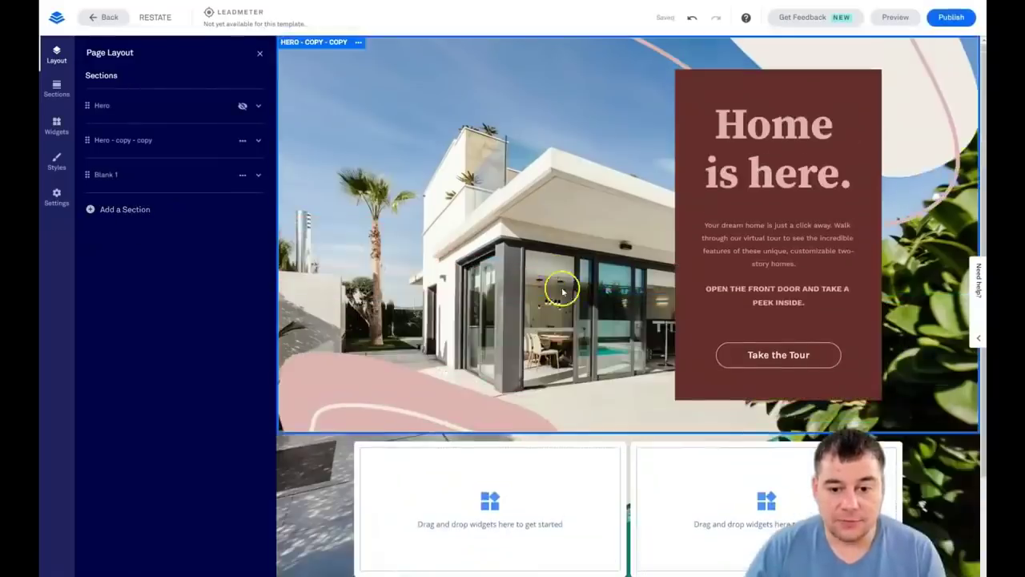
pyautogui.scroll(-3, 608, 273)
pyautogui.scroll(3, 606, 272)
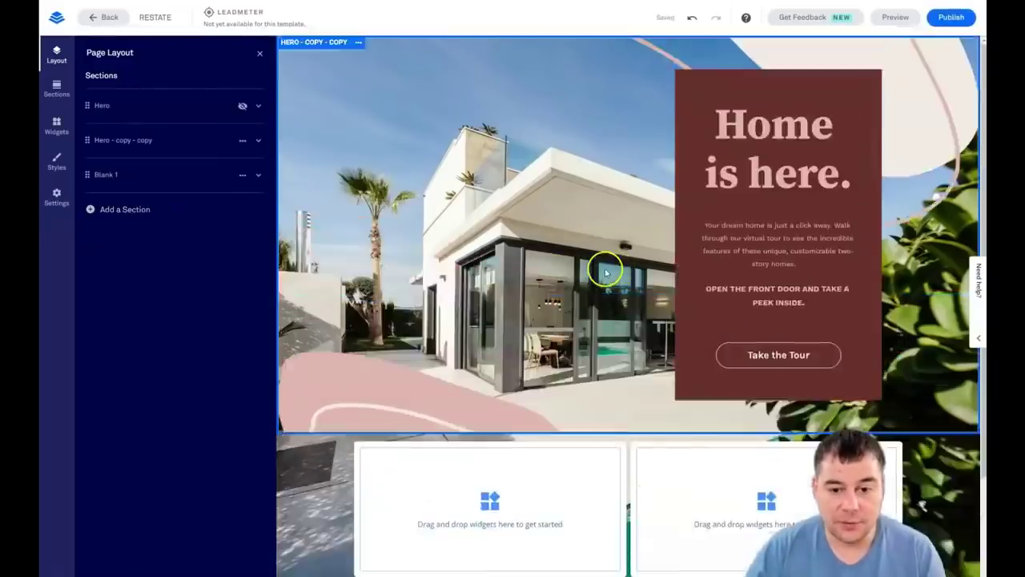
pyautogui.click(328, 444)
# Give the Blank 1 section a maroon background from Recent Colors
pyautogui.click(320, 442)
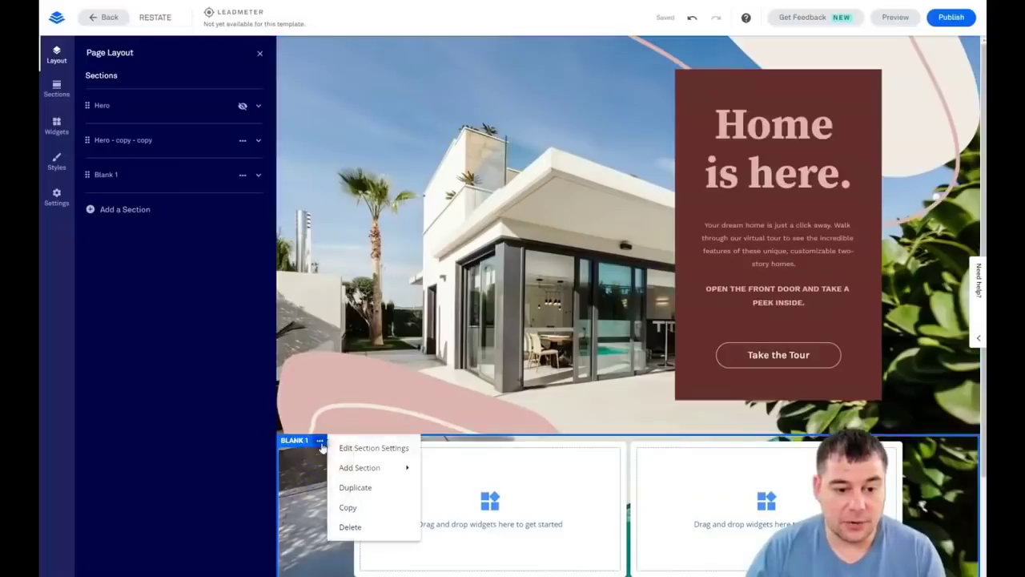
pyautogui.click(369, 449)
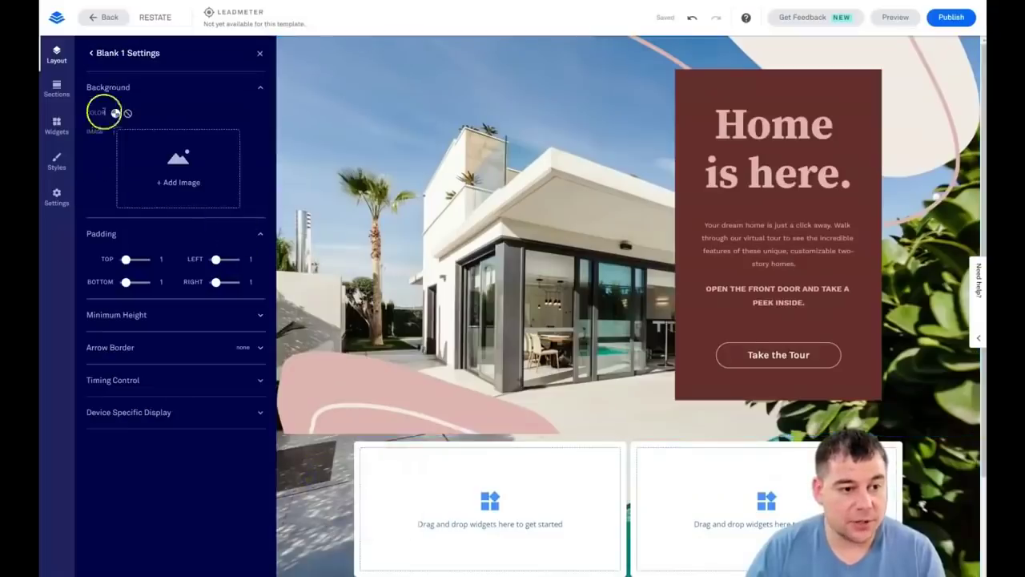
pyautogui.click(115, 114)
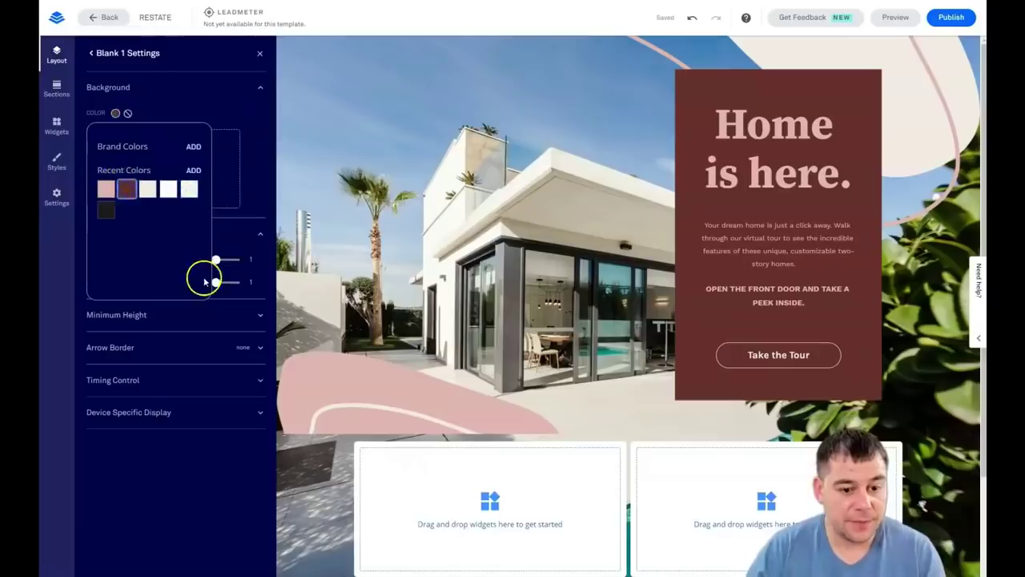
pyautogui.click(487, 320)
# Inspect the maroon Blank 1 section on the page
pyautogui.scroll(-2, 550, 318)
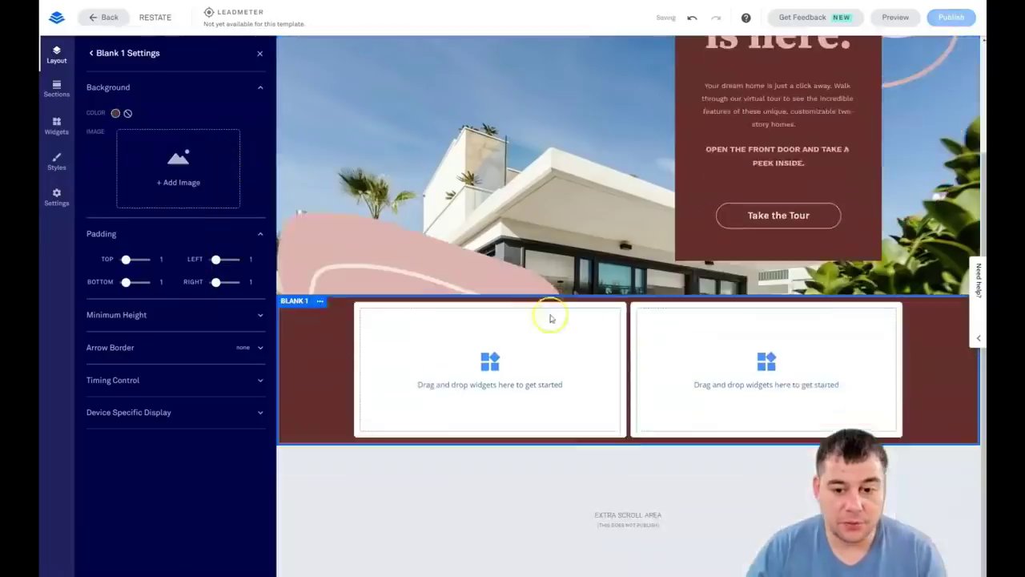
pyautogui.scroll(2, 513, 322)
pyautogui.scroll(-2, 513, 322)
pyautogui.scroll(2, 512, 320)
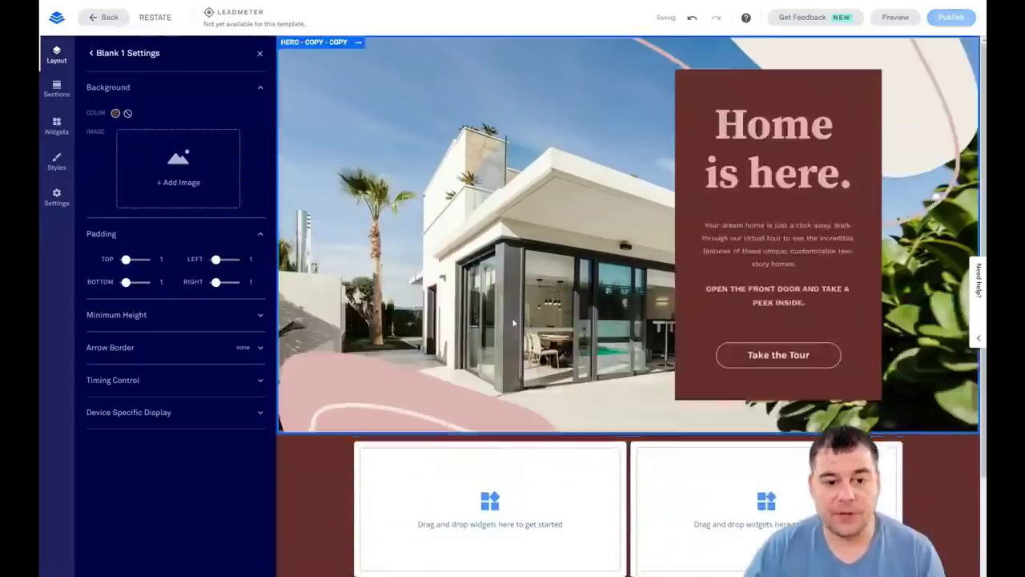
pyautogui.scroll(-2, 513, 322)
pyautogui.scroll(2, 465, 309)
pyautogui.click(416, 295)
pyautogui.click(333, 45)
pyautogui.scroll(-2, 345, 371)
pyautogui.scroll(2, 355, 336)
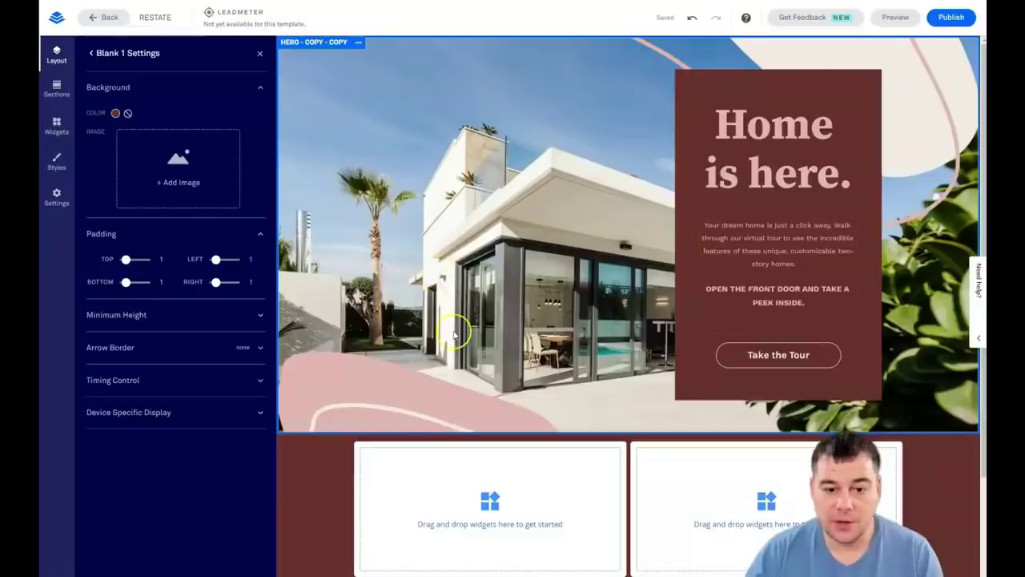
pyautogui.scroll(-2, 346, 214)
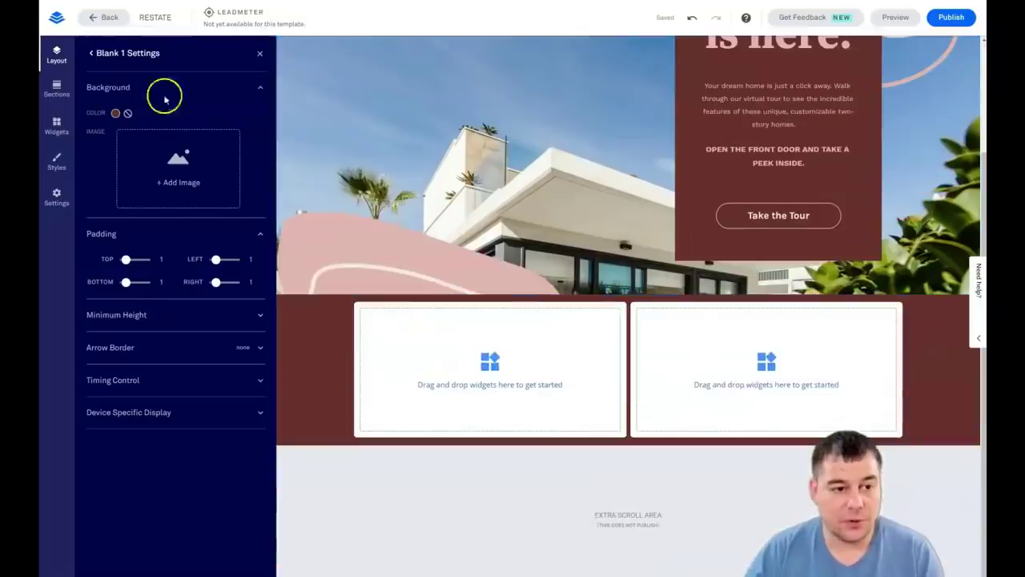
# In Page Layout, expand the Hero section and open its Section Style settings
pyautogui.click(90, 53)
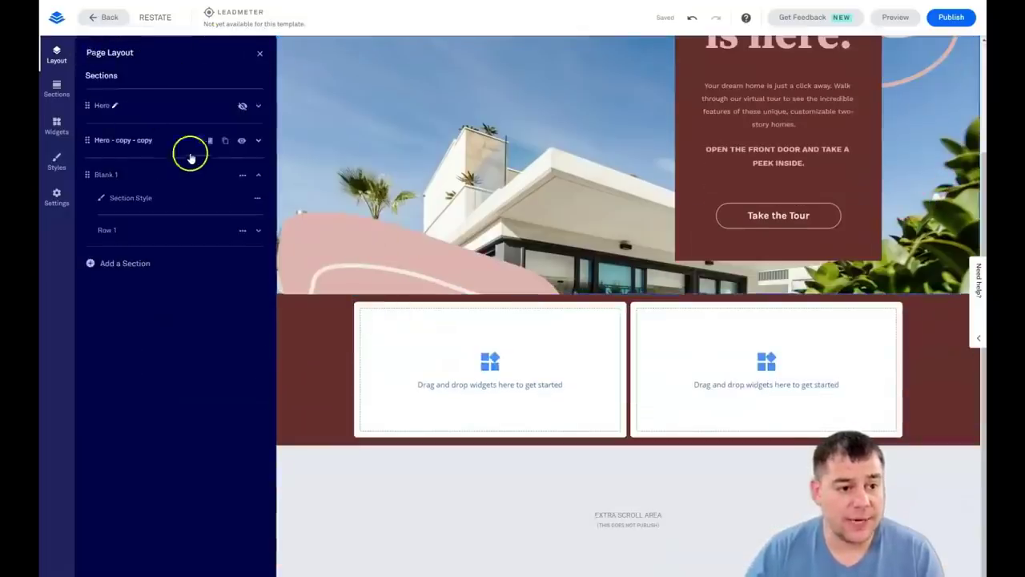
pyautogui.click(138, 174)
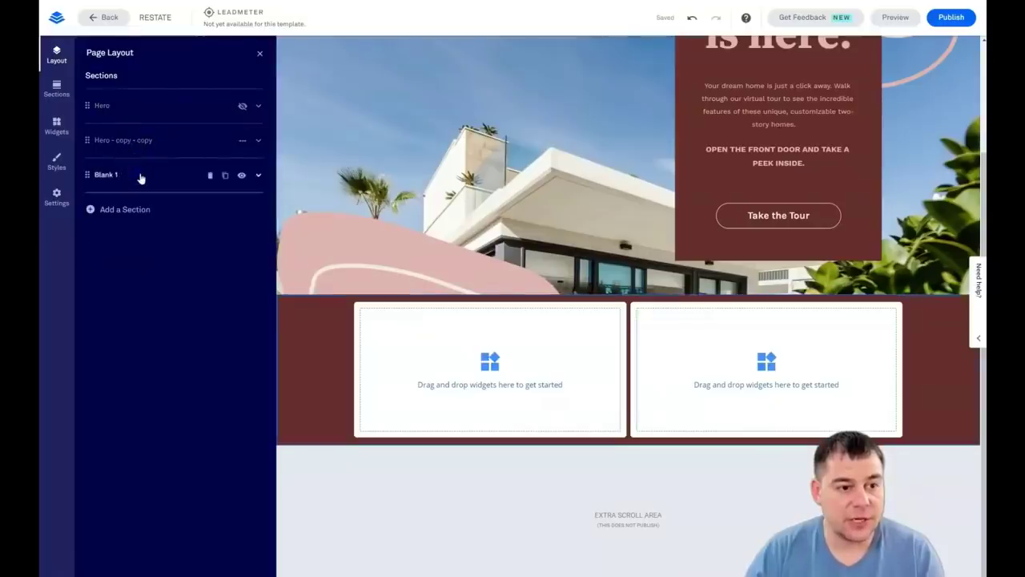
pyautogui.click(141, 181)
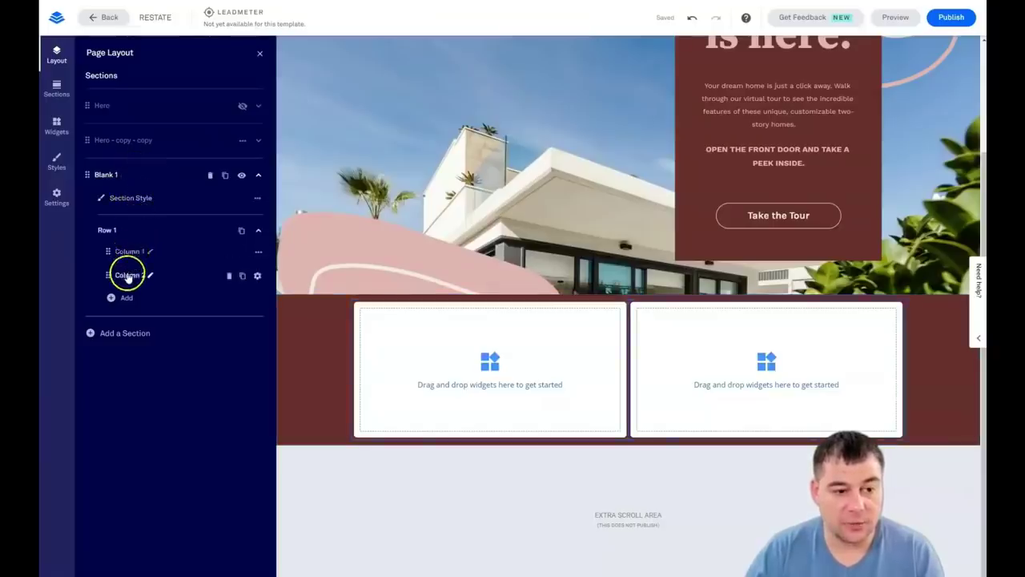
pyautogui.click(143, 173)
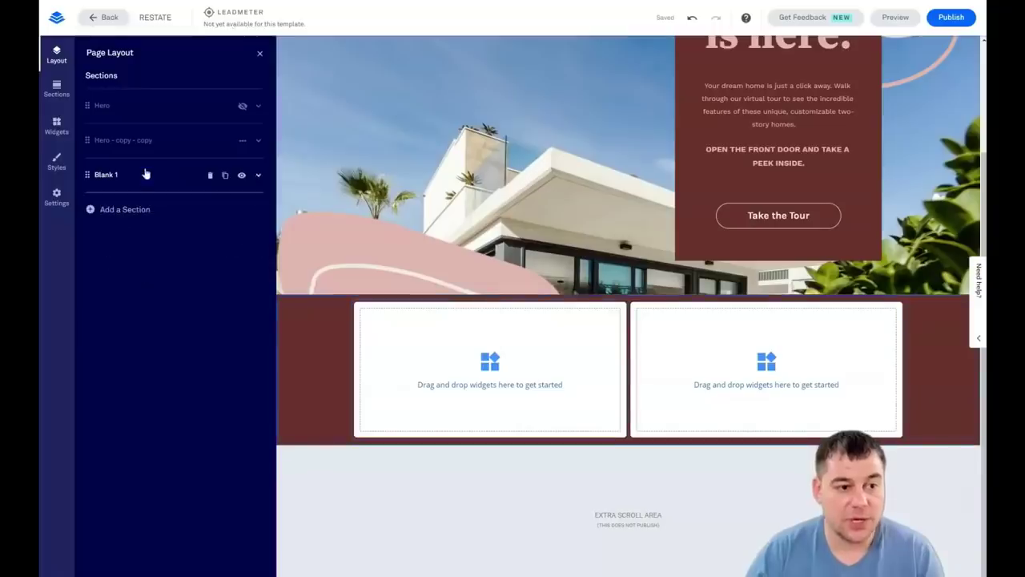
pyautogui.click(130, 105)
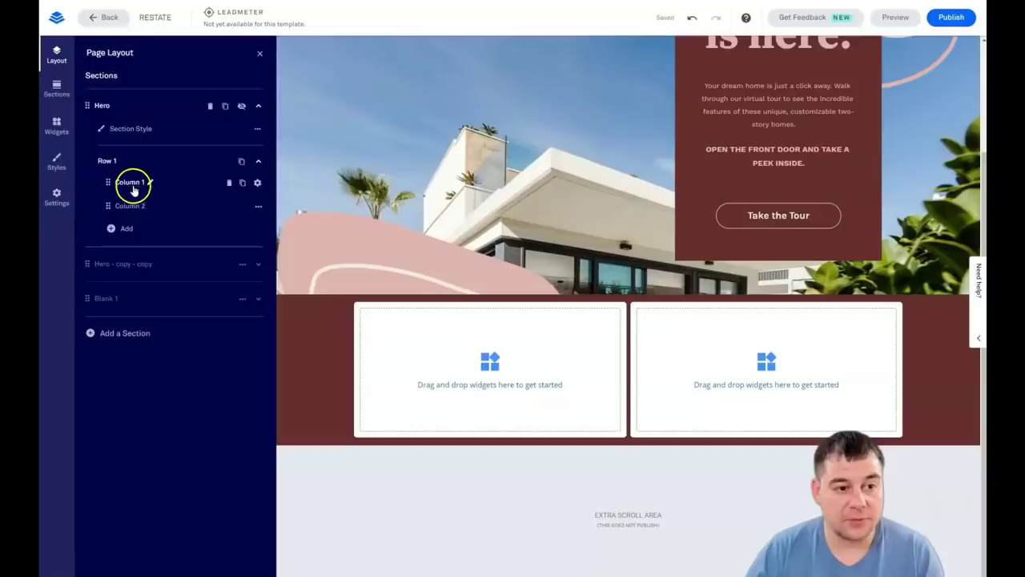
pyautogui.click(133, 128)
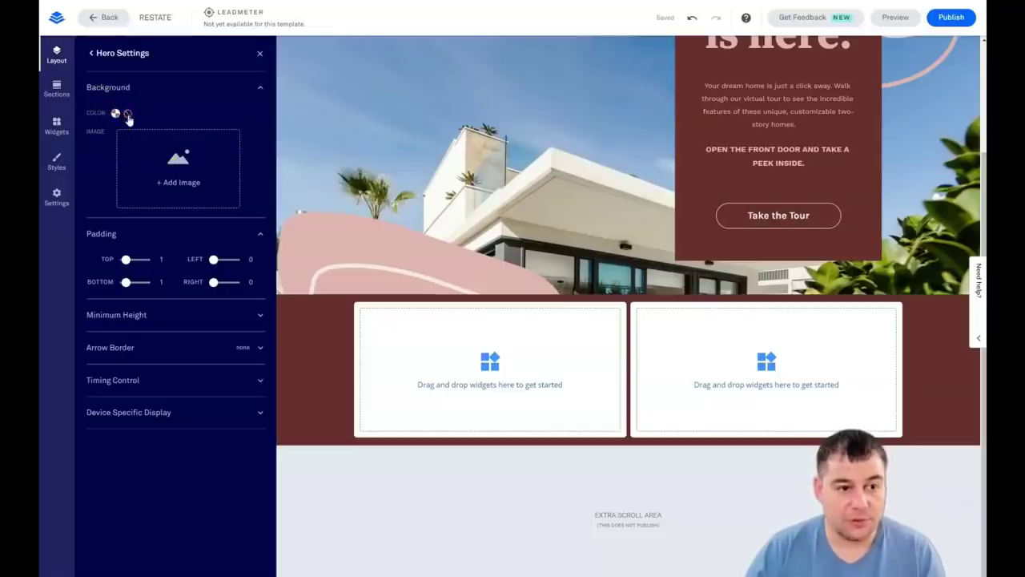
# Clear the Hero background colour, then give Blank 1 a 50% minimum height with centred content
pyautogui.click(250, 111)
pyautogui.click(258, 91)
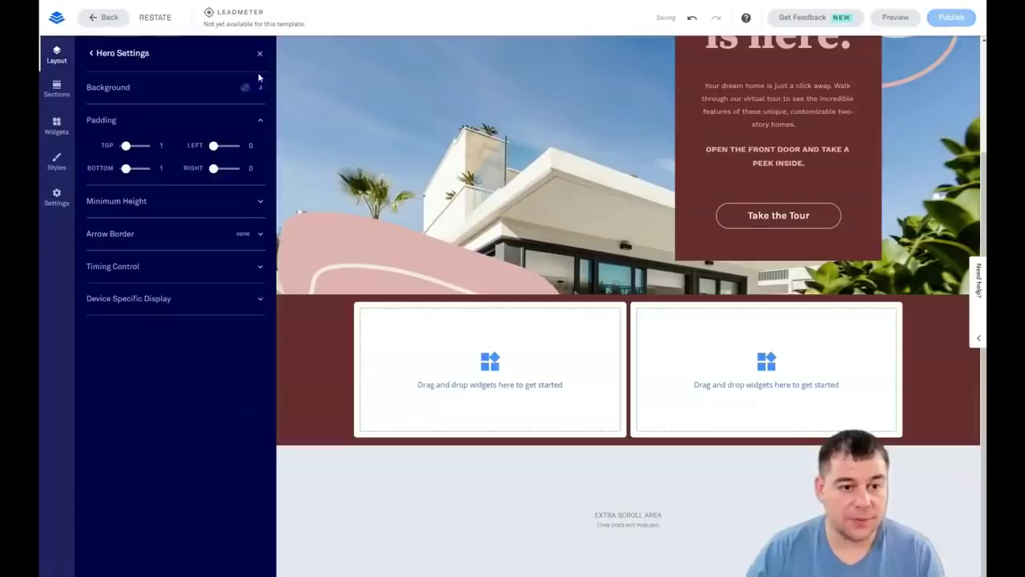
pyautogui.click(325, 355)
pyautogui.click(319, 301)
pyautogui.click(362, 309)
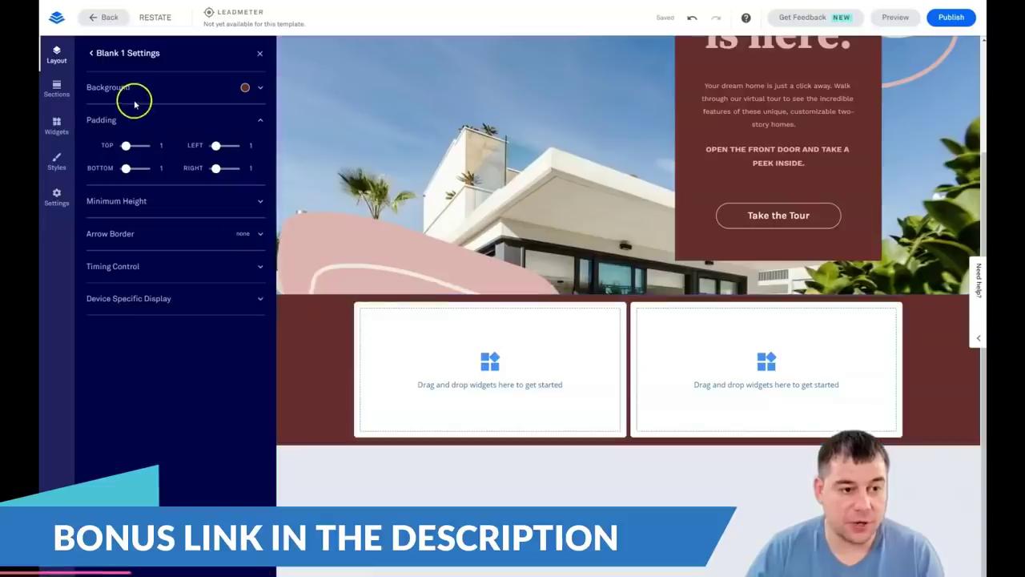
pyautogui.click(227, 201)
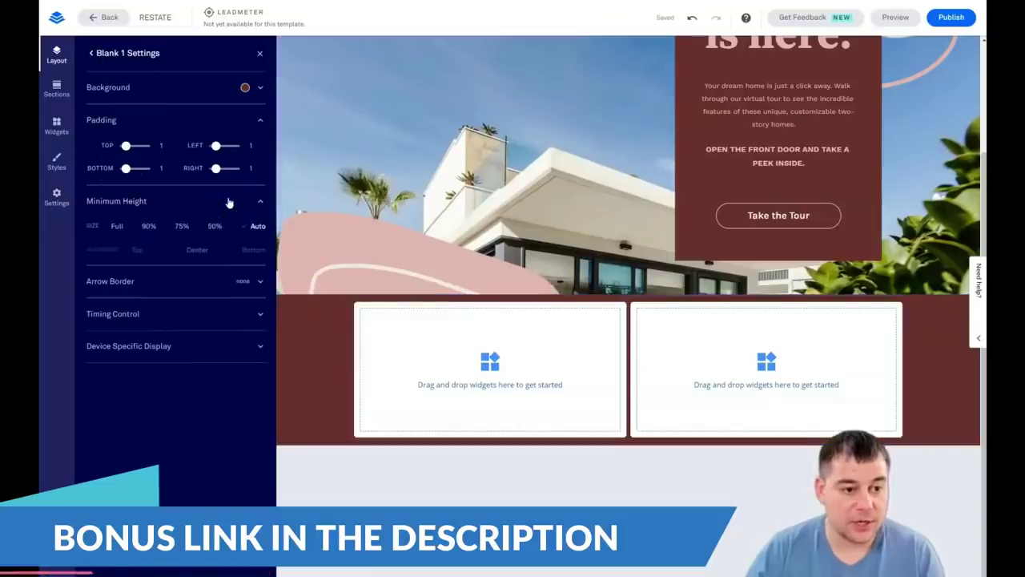
pyautogui.click(222, 226)
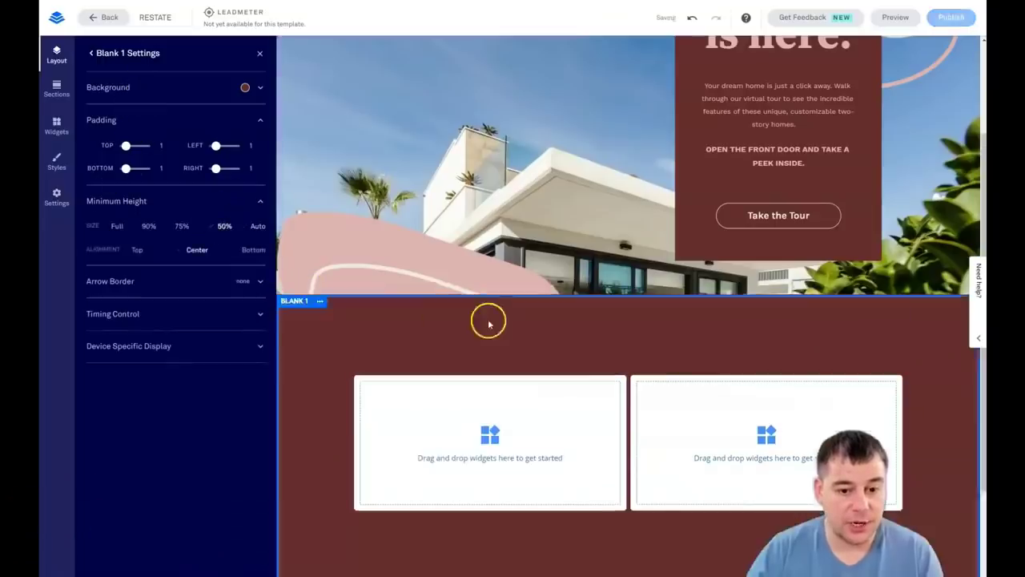
pyautogui.scroll(-2, 481, 313)
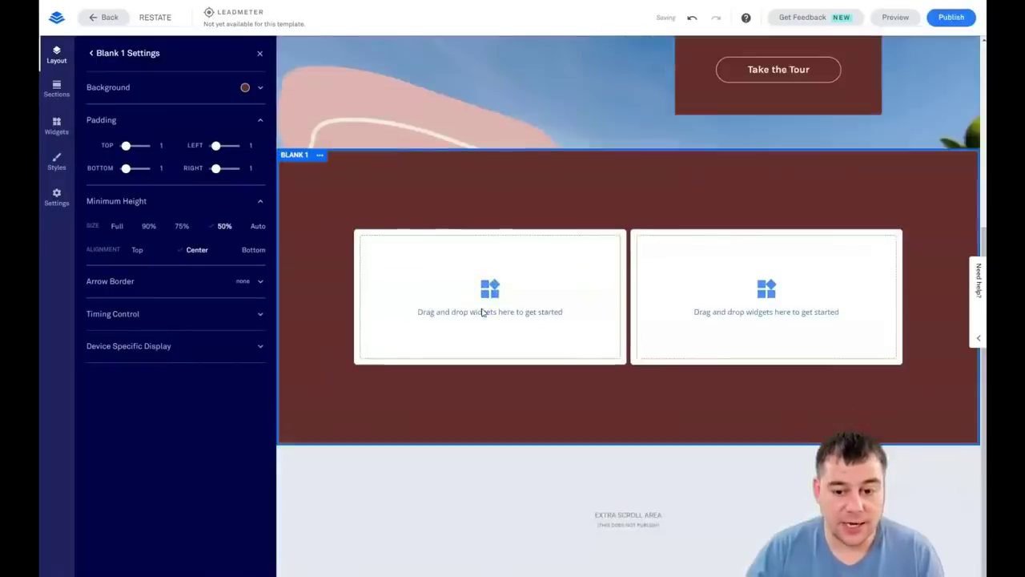
pyautogui.scroll(-3, 330, 512)
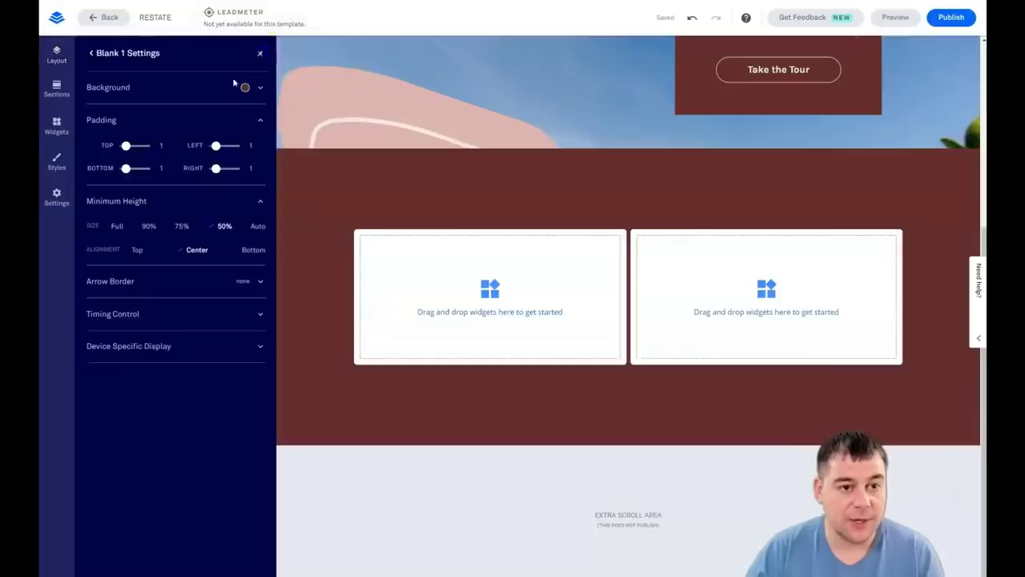
pyautogui.click(56, 126)
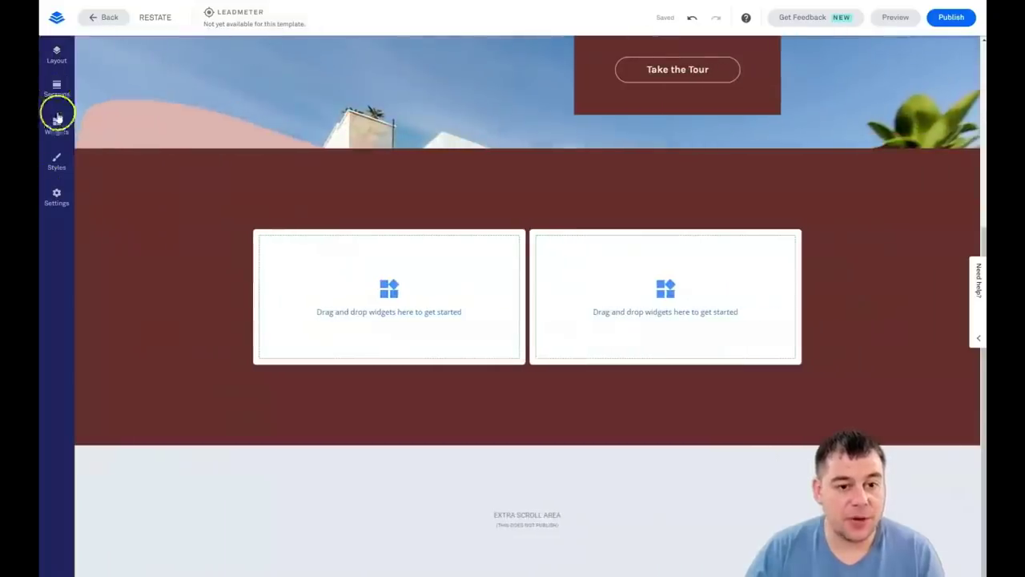
# Place a Video widget in the maroon section's left column
pyautogui.scroll(3, 164, 164)
pyautogui.click(56, 126)
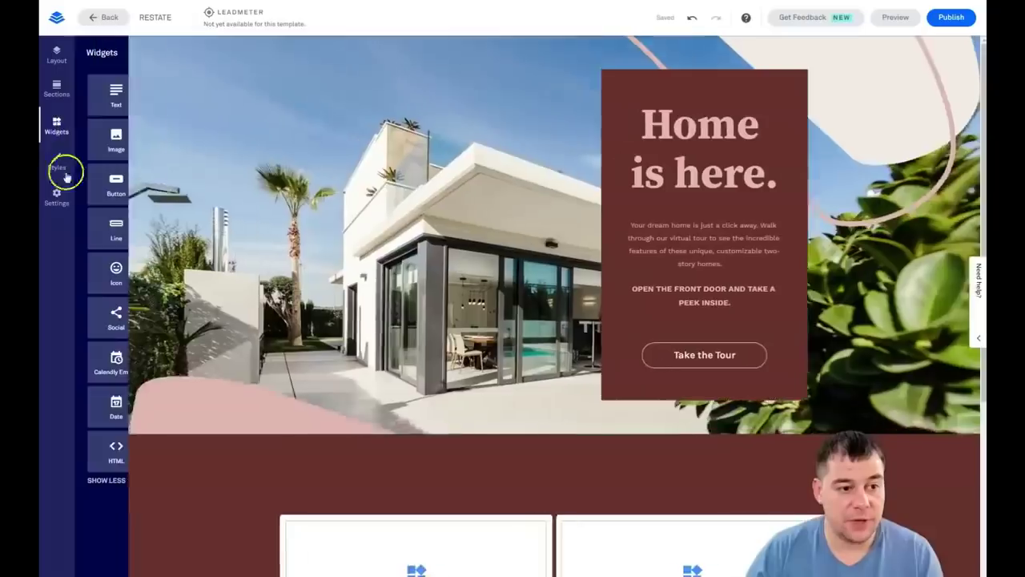
pyautogui.click(110, 481)
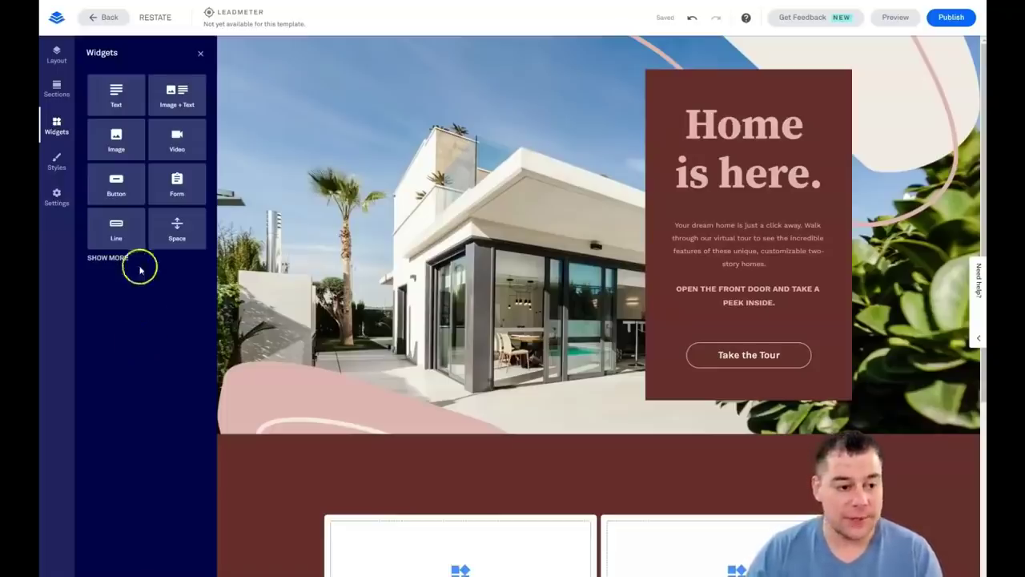
pyautogui.moveTo(172, 142); pyautogui.dragTo(478, 553)
# Add a Sign Up button on the right, pushed down by a taller Space widget above it
pyautogui.moveTo(116, 190); pyautogui.dragTo(705, 535)
pyautogui.scroll(-3, 650, 433)
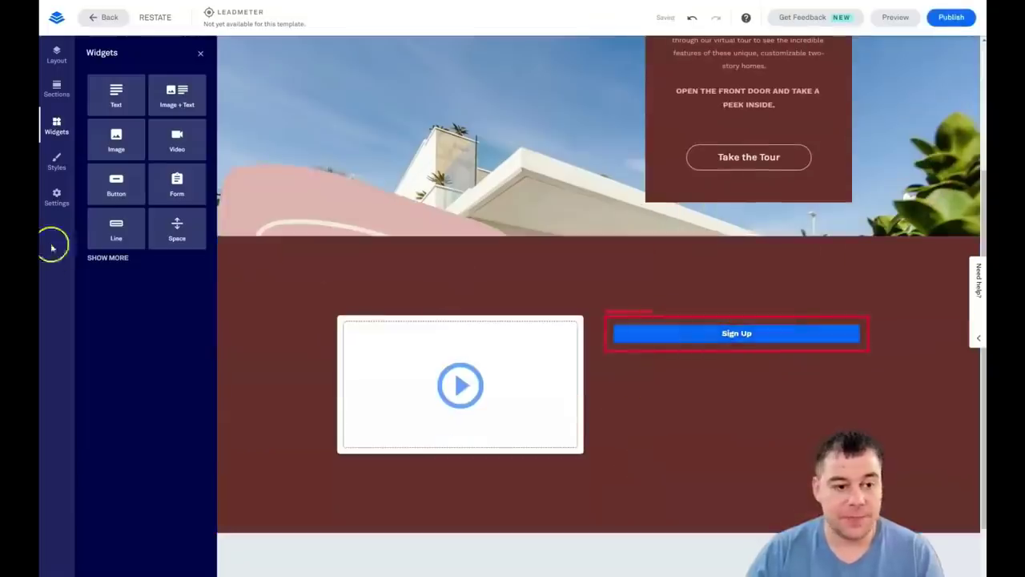
pyautogui.moveTo(177, 232); pyautogui.dragTo(737, 385)
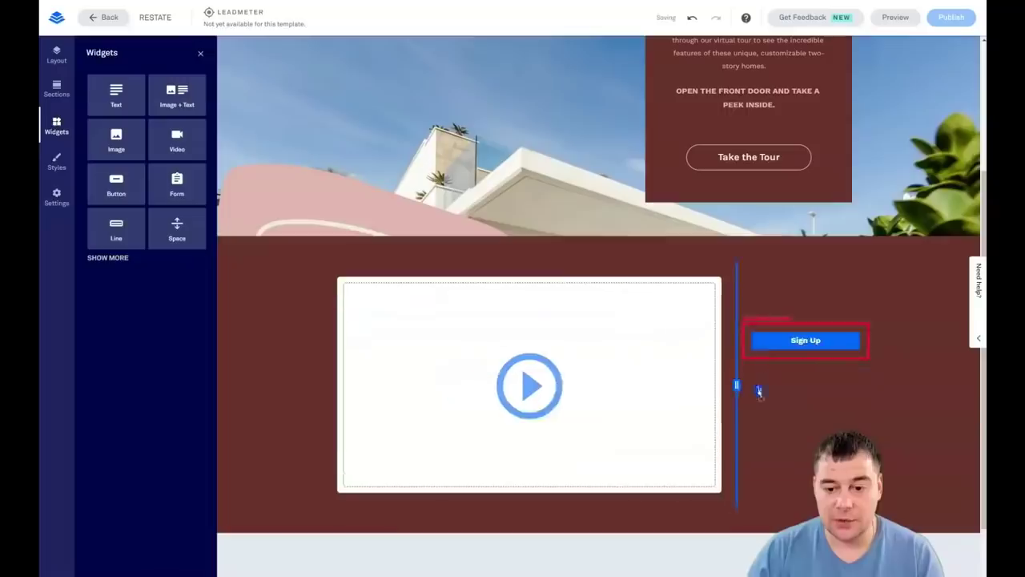
pyautogui.moveTo(804, 312); pyautogui.dragTo(806, 354)
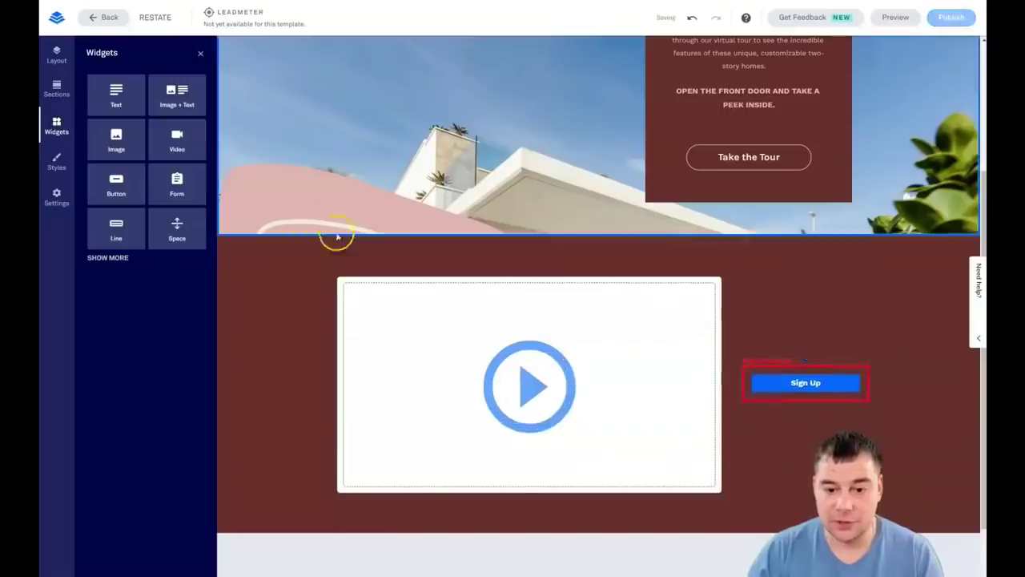
pyautogui.scroll(3, 528, 258)
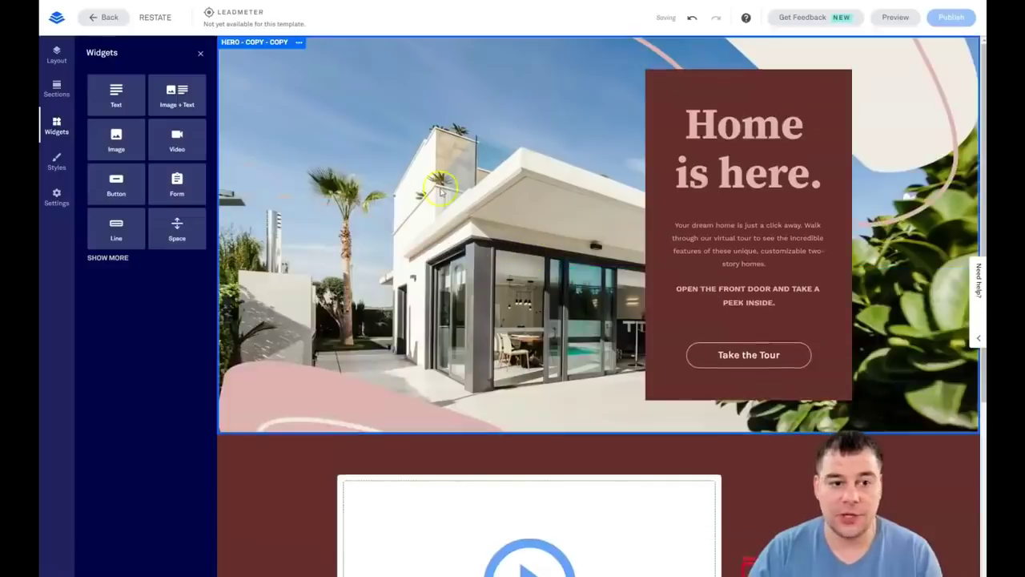
# Close the Widgets panel and bring up the page-wide Styles settings
pyautogui.click(200, 56)
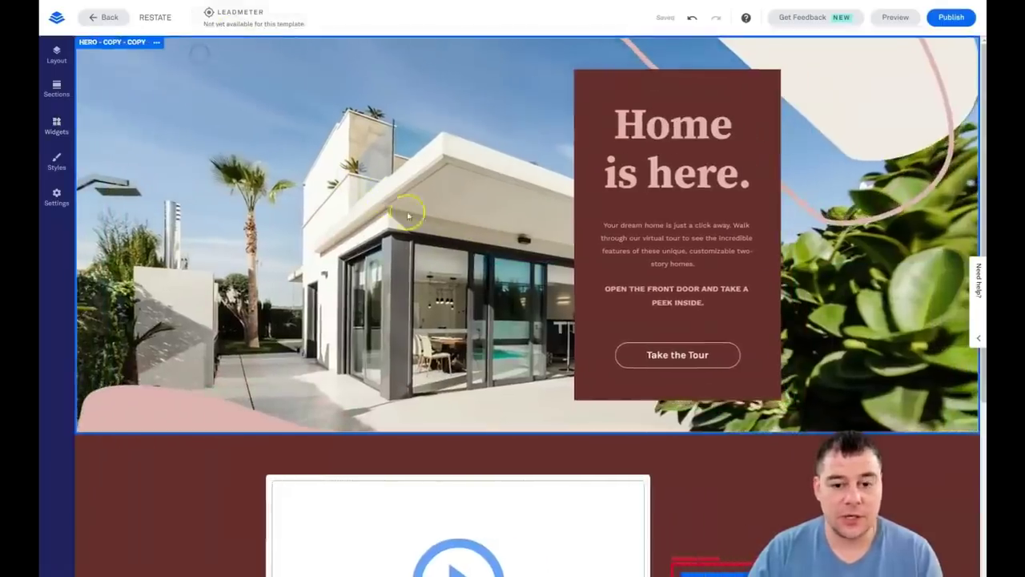
pyautogui.scroll(-4, 415, 214)
pyautogui.scroll(4, 413, 213)
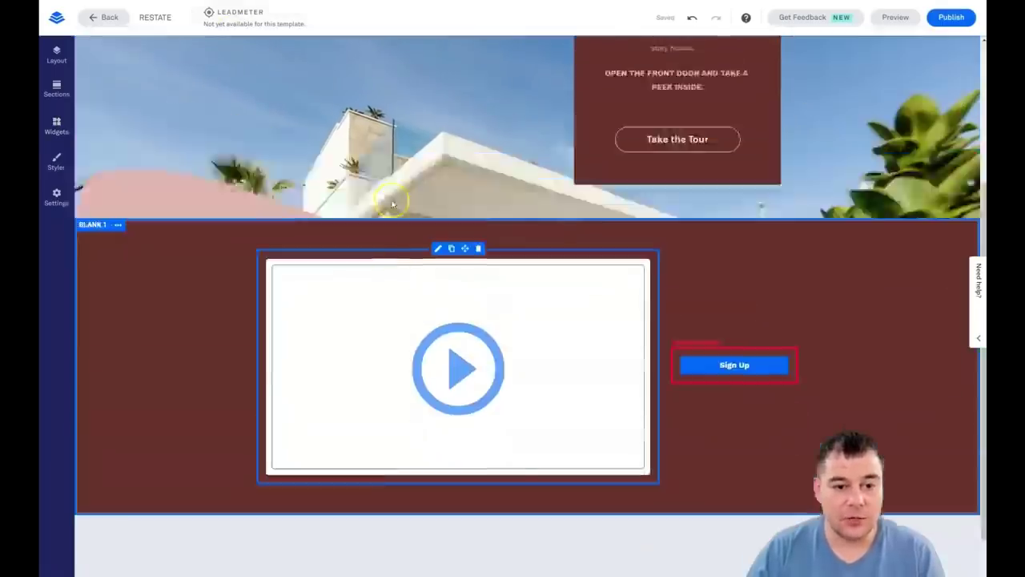
pyautogui.scroll(-1, 393, 204)
pyautogui.scroll(1, 391, 201)
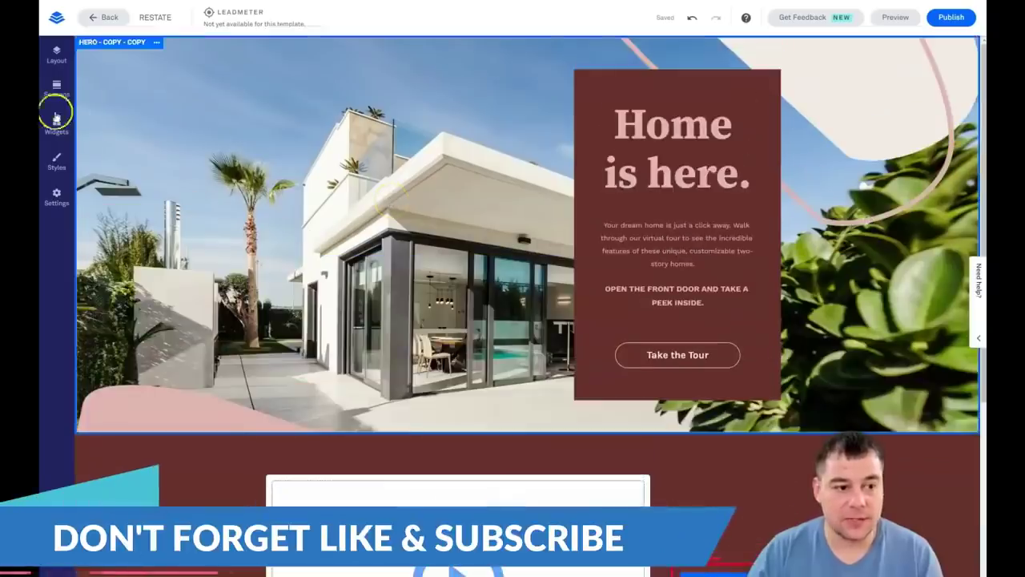
pyautogui.click(57, 163)
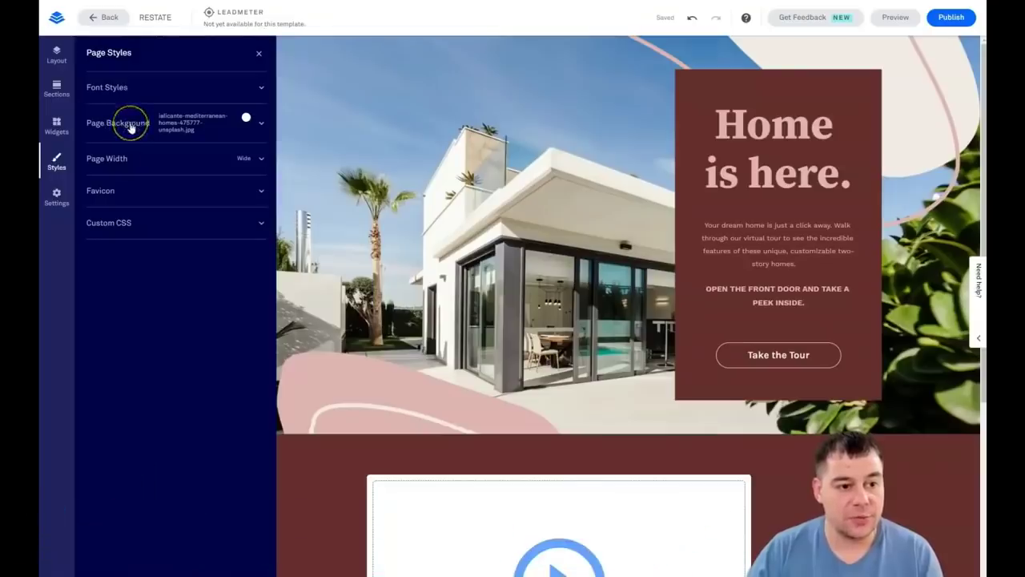
# Replace the page background image with an uploaded photo of a modern two-storey house
pyautogui.click(163, 124)
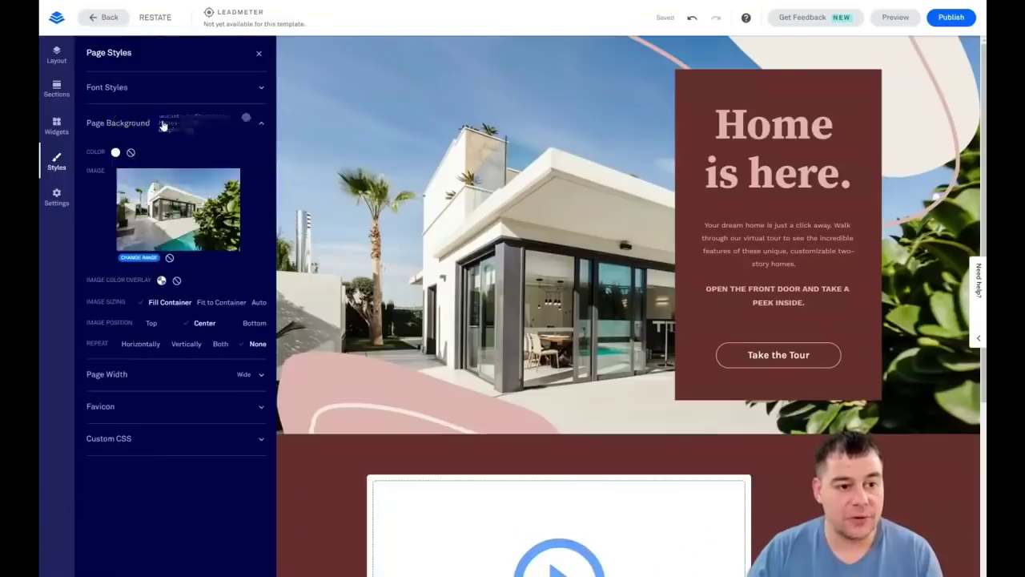
pyautogui.click(138, 258)
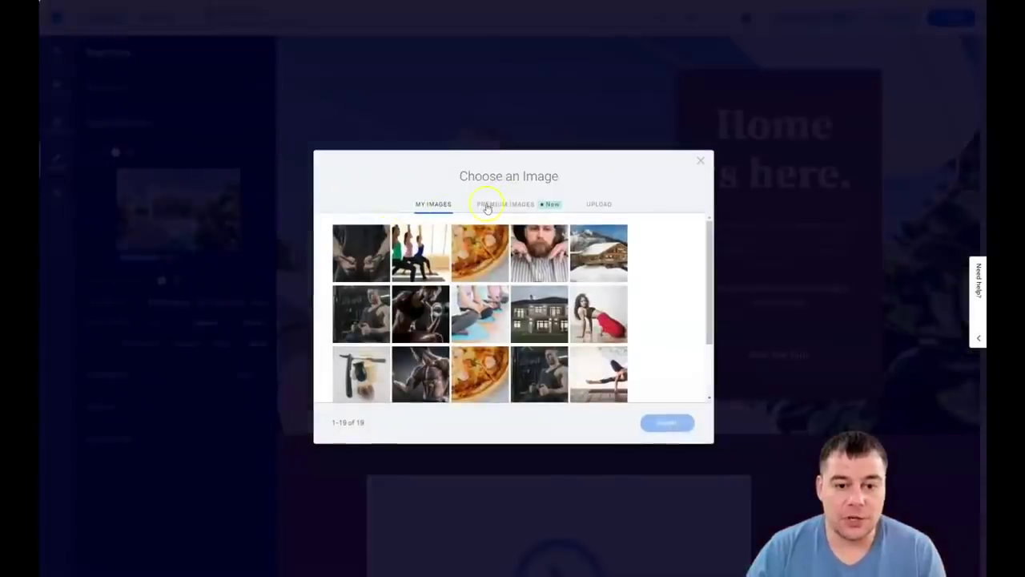
pyautogui.click(515, 207)
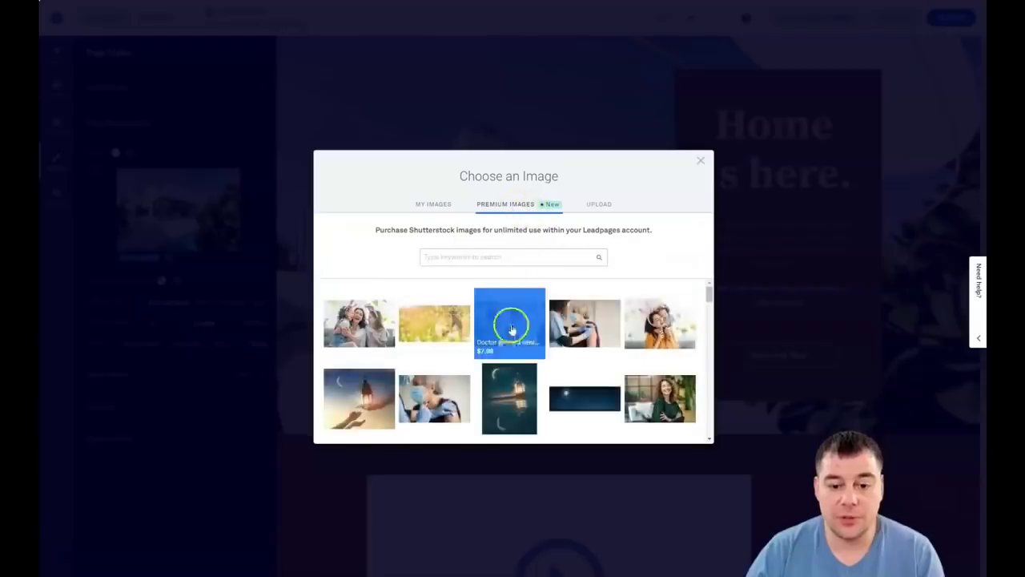
pyautogui.scroll(-5, 512, 304)
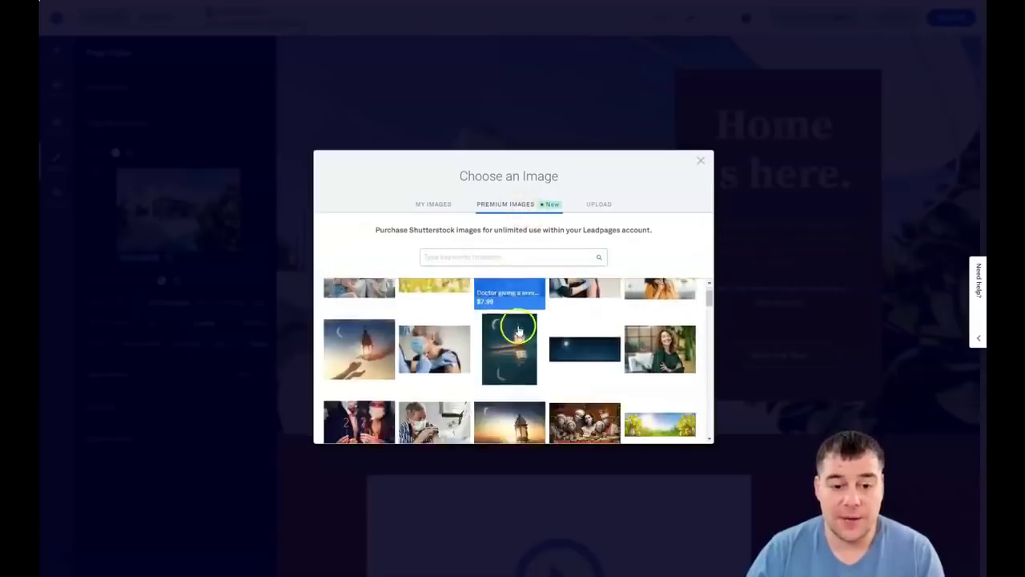
pyautogui.click(476, 256)
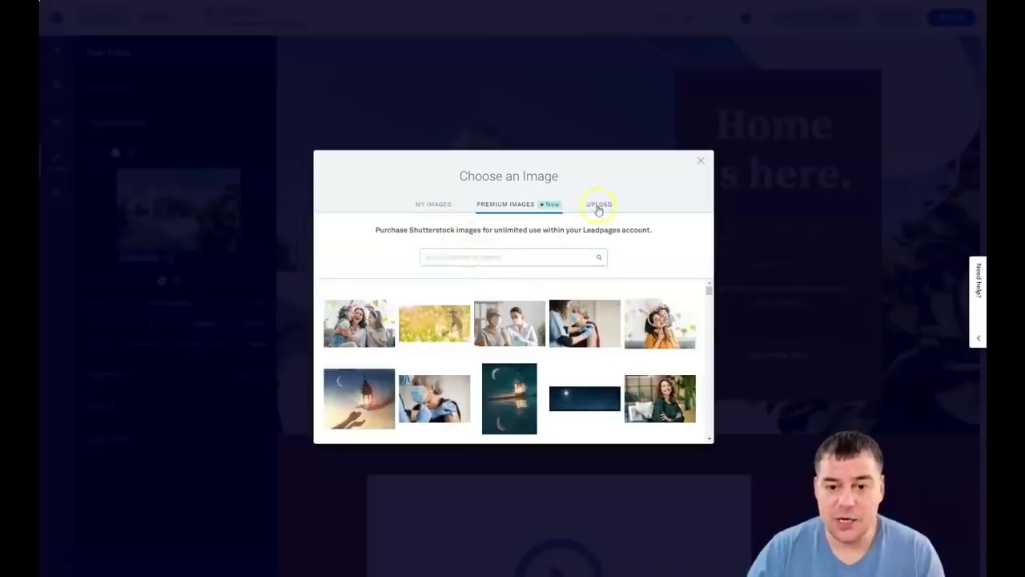
pyautogui.click(599, 205)
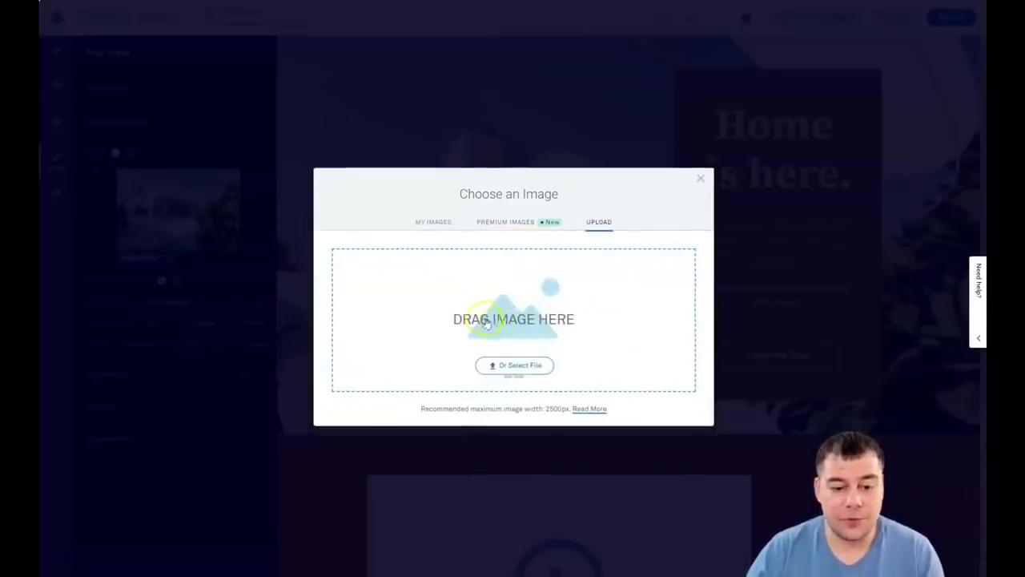
pyautogui.click(518, 366)
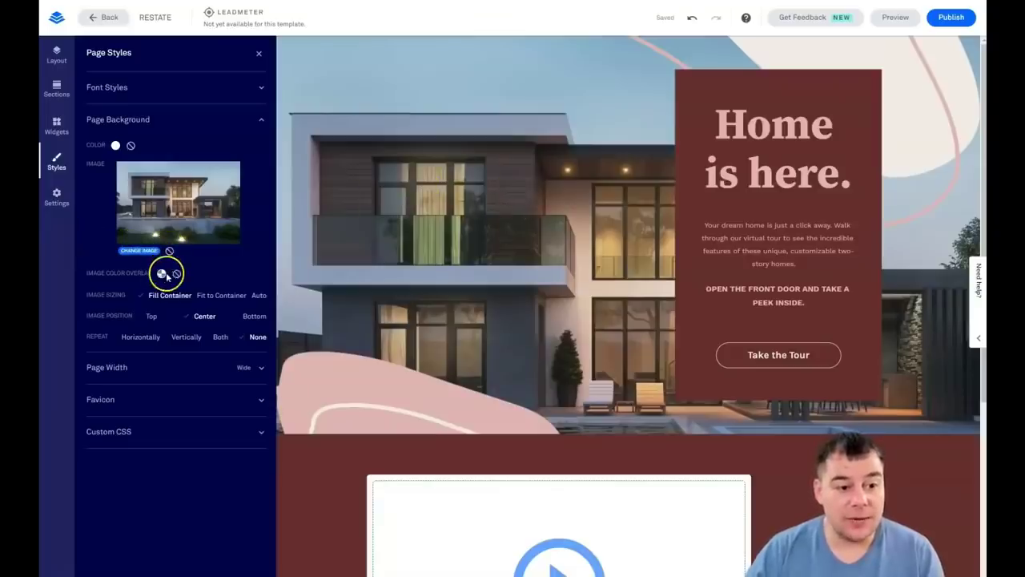
# Overlay the background photo with custom colour FBF8F8 at 30% opacity
pyautogui.click(161, 275)
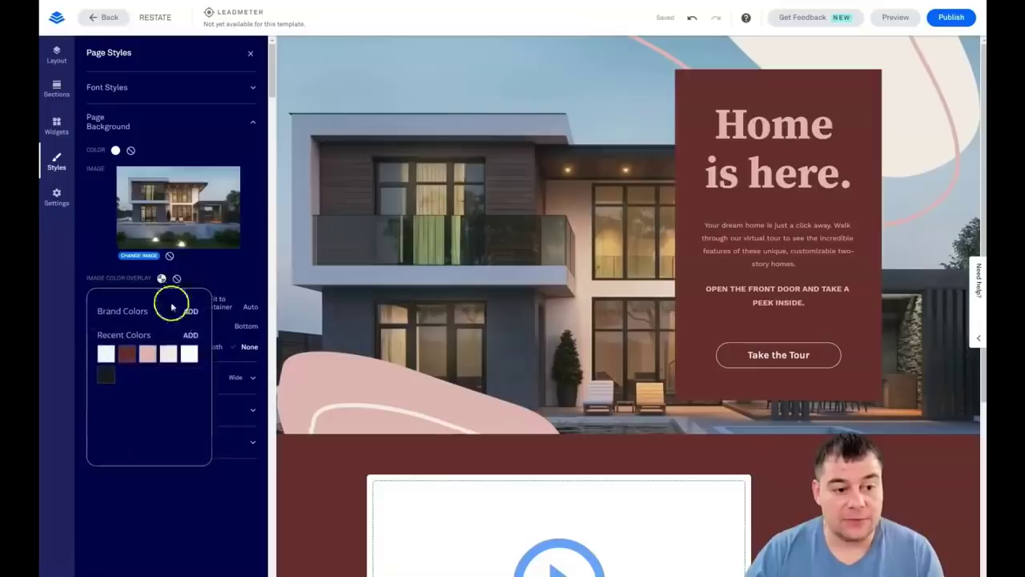
pyautogui.click(189, 337)
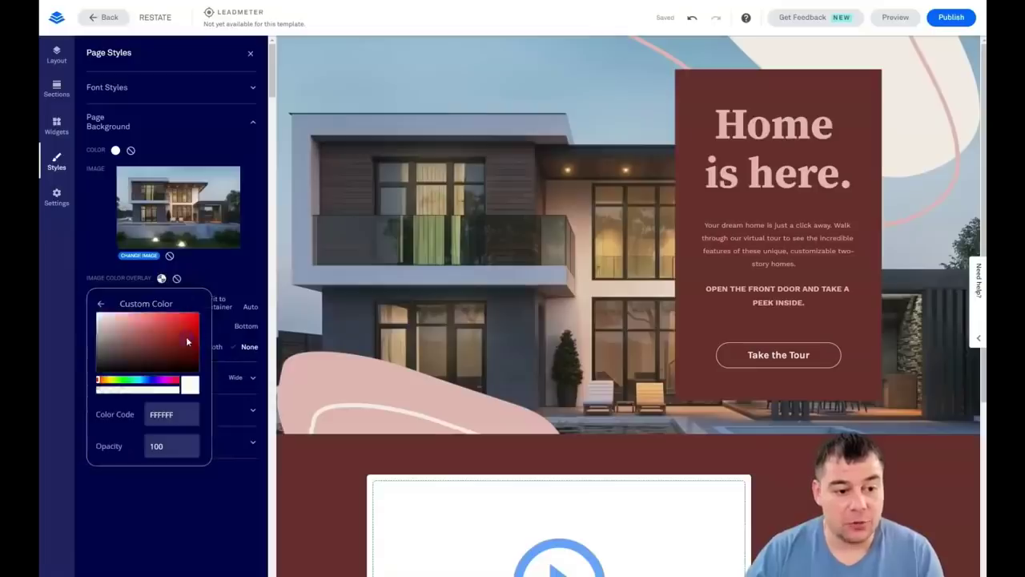
pyautogui.click(98, 317)
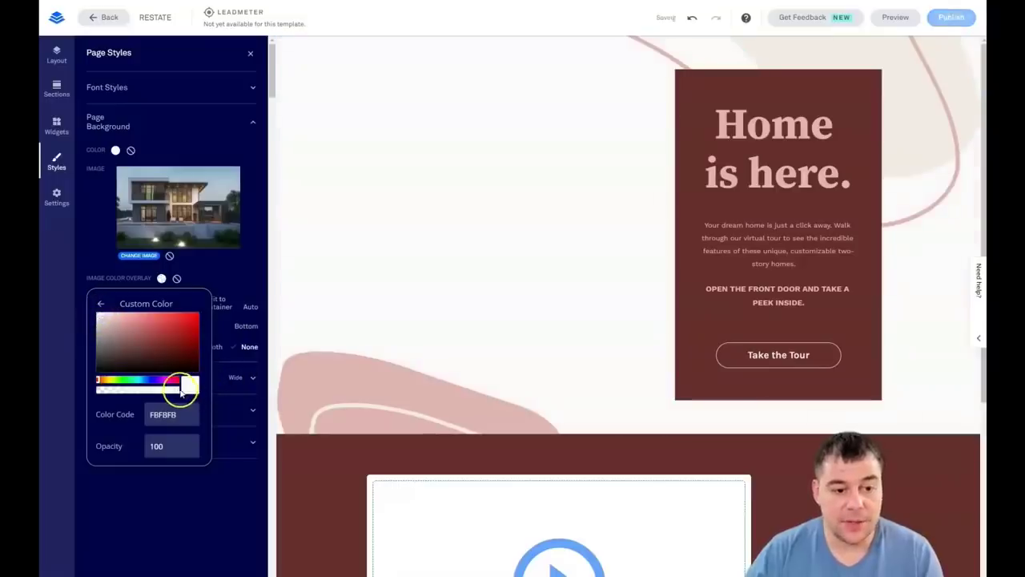
pyautogui.moveTo(153, 389); pyautogui.dragTo(132, 390)
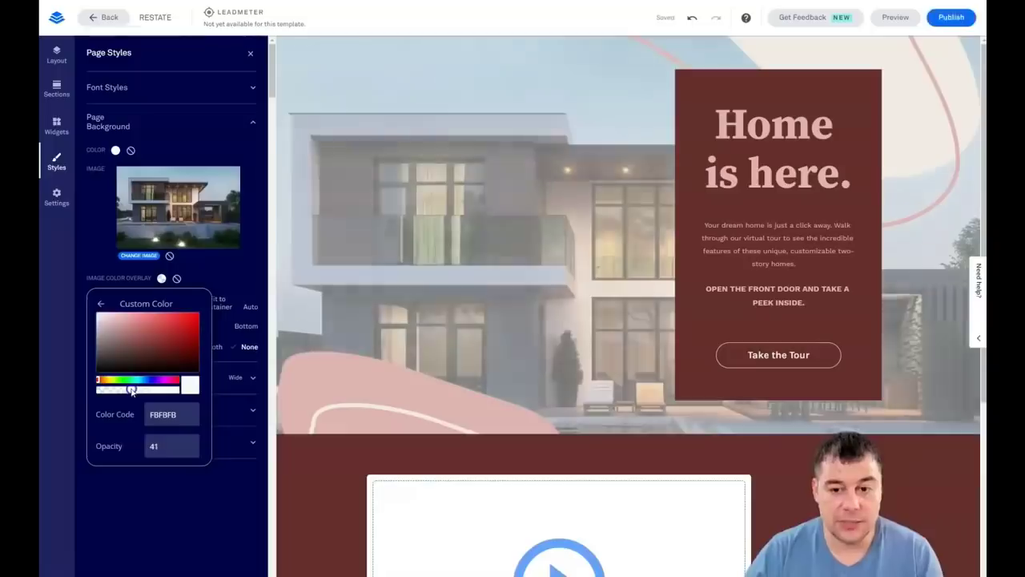
pyautogui.click(519, 210)
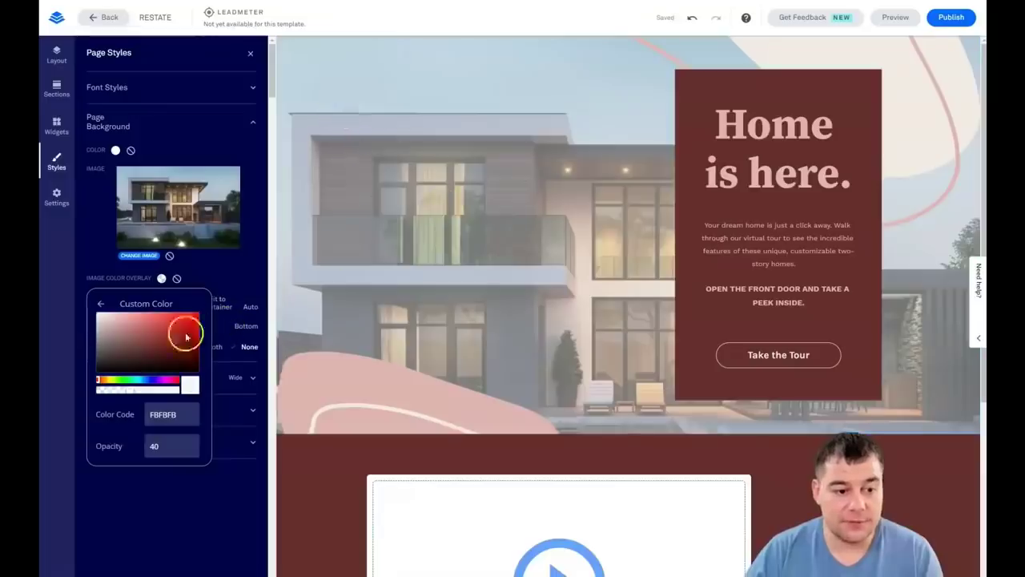
pyautogui.moveTo(131, 390); pyautogui.dragTo(121, 390)
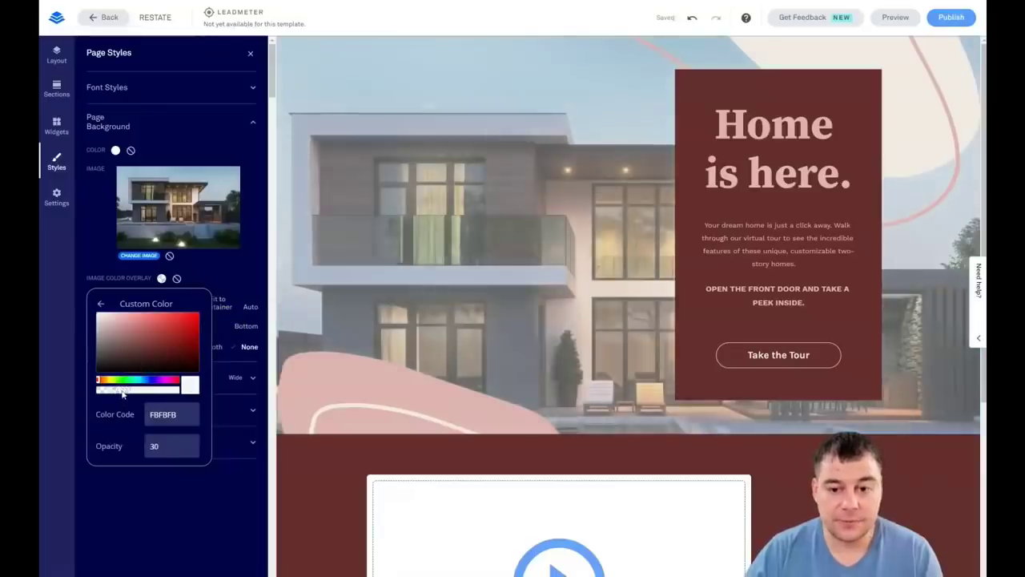
pyautogui.click(474, 265)
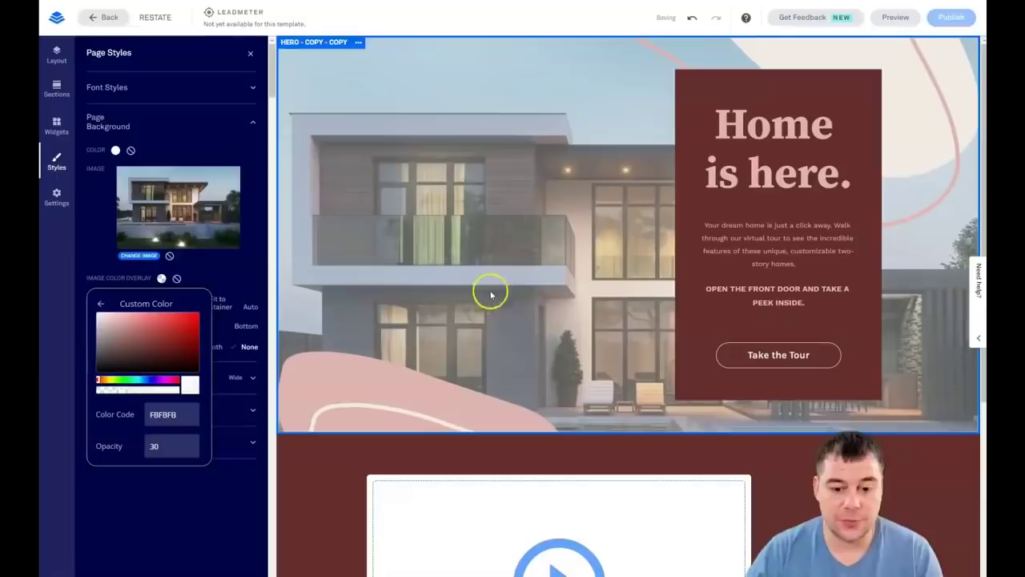
pyautogui.click(206, 278)
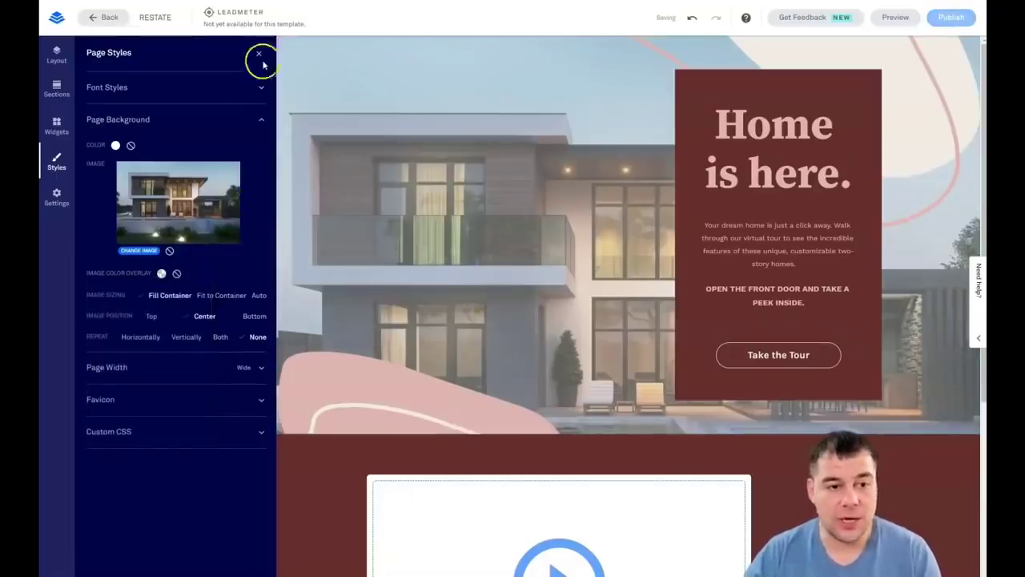
# Collapse Page Background, review Font Styles, and close the Page Styles panel
pyautogui.scroll(-3, 561, 252)
pyautogui.scroll(3, 563, 254)
pyautogui.scroll(-3, 563, 255)
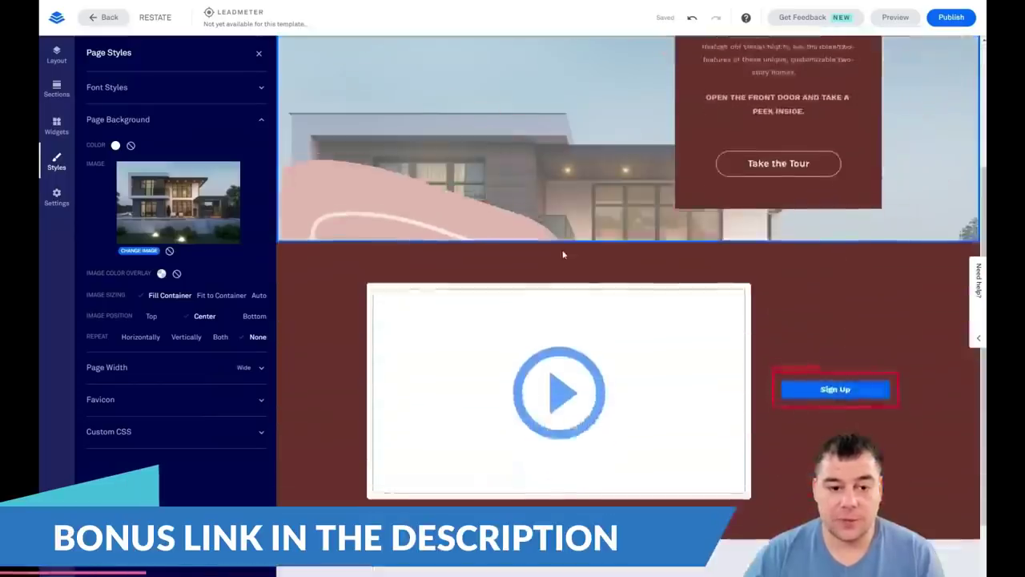
pyautogui.scroll(3, 563, 255)
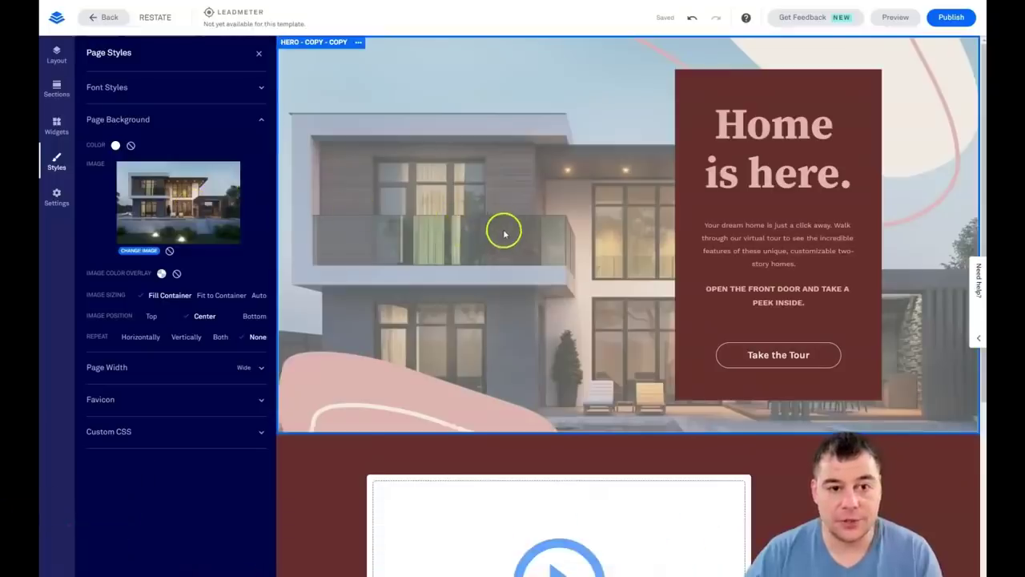
pyautogui.scroll(-3, 443, 268)
pyautogui.scroll(3, 443, 268)
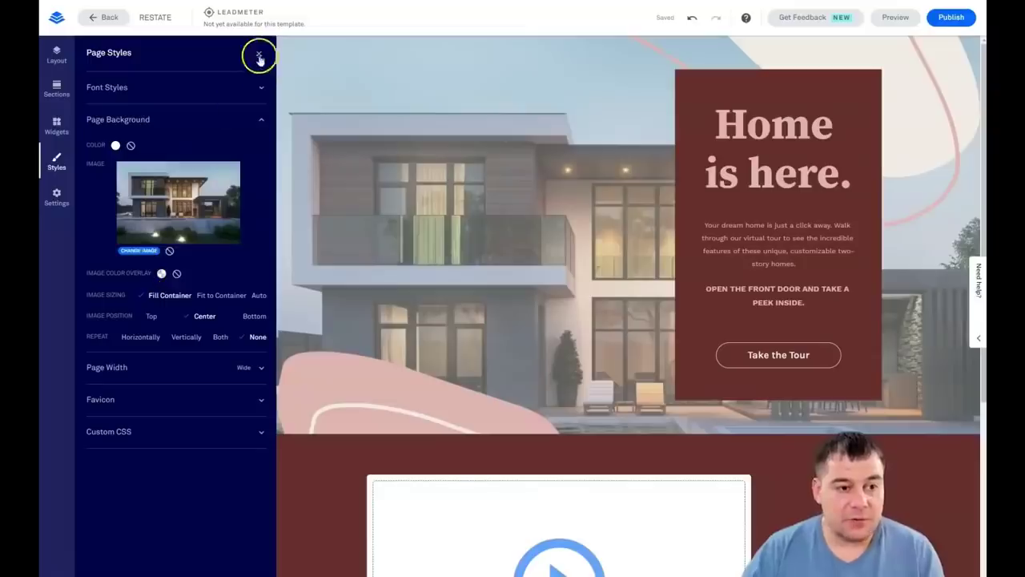
pyautogui.click(260, 119)
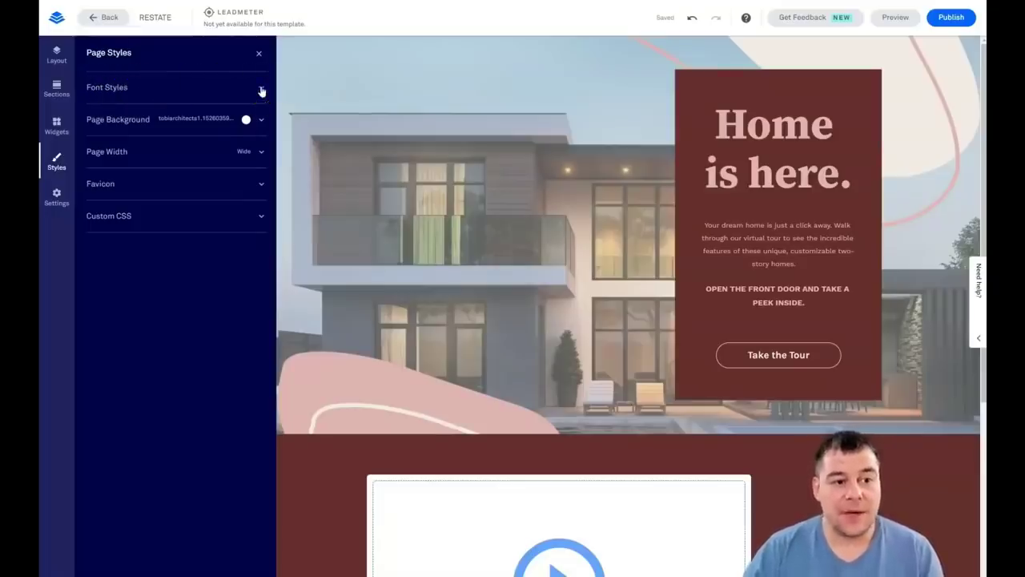
pyautogui.click(261, 90)
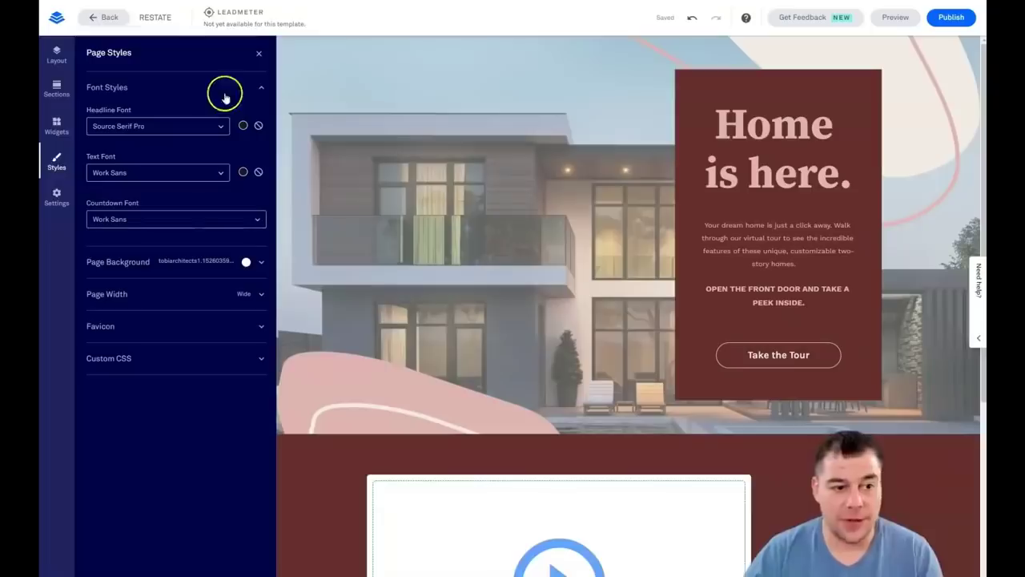
pyautogui.click(258, 56)
pyautogui.scroll(-5, 414, 222)
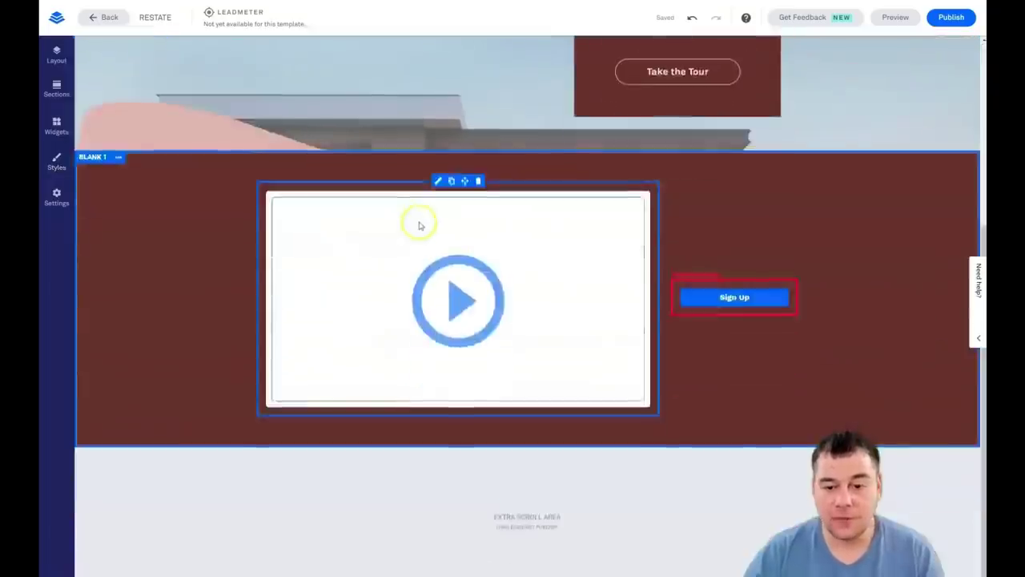
pyautogui.scroll(4, 417, 223)
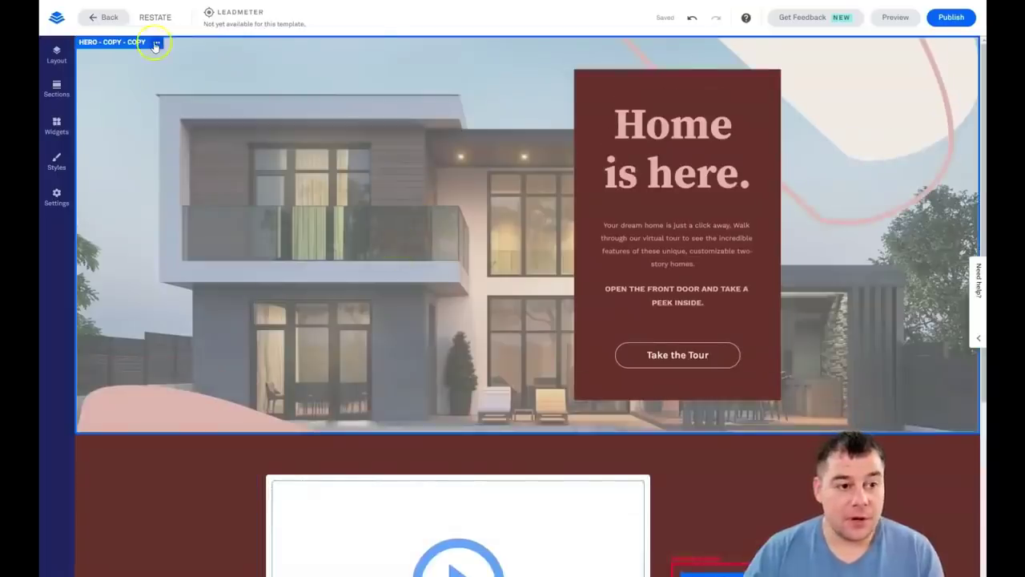
# Bring up the hero section's settings and expand its background options
pyautogui.click(156, 44)
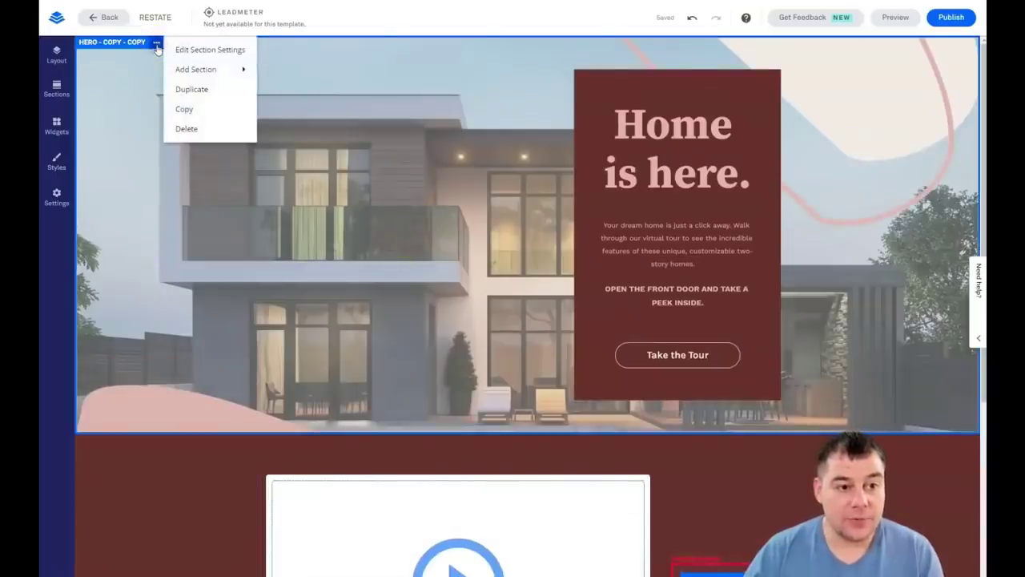
pyautogui.moveTo(202, 70)
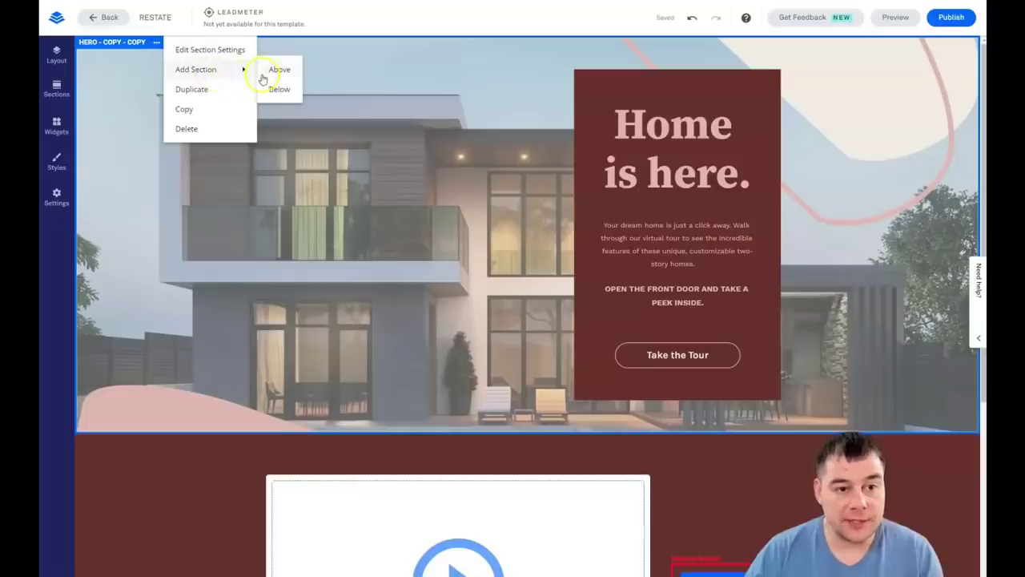
pyautogui.click(193, 51)
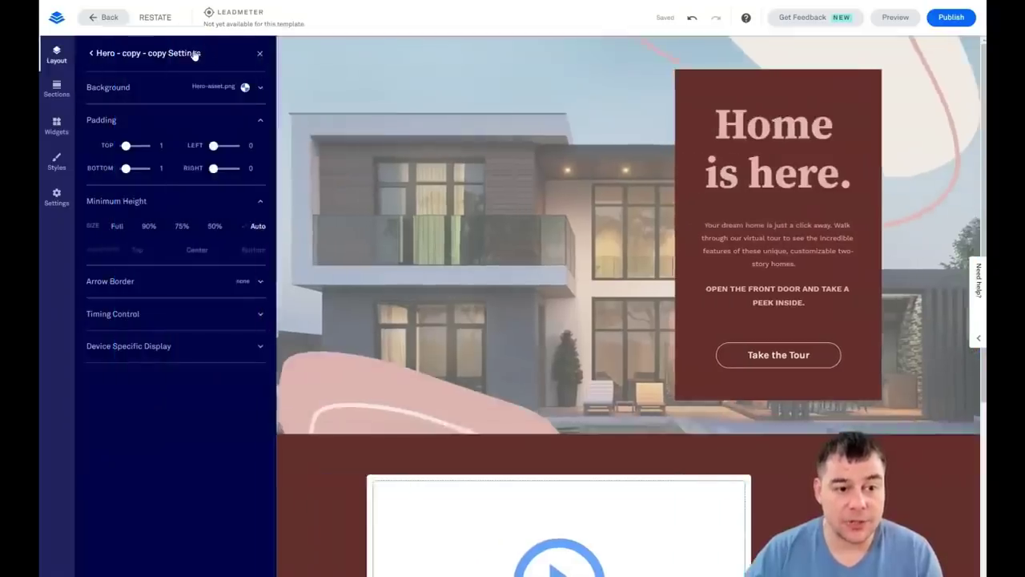
pyautogui.click(160, 92)
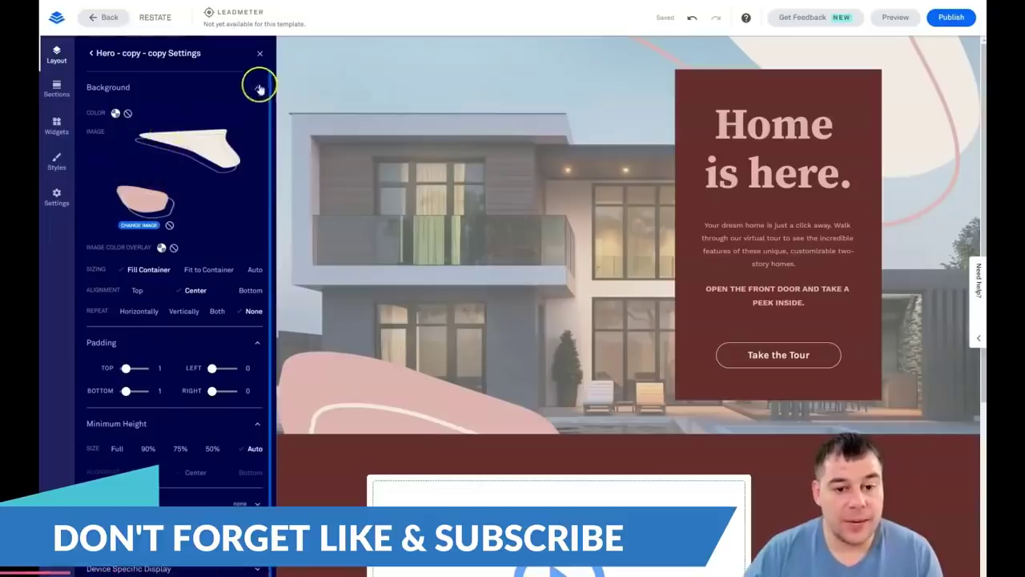
pyautogui.scroll(-3, 555, 247)
pyautogui.scroll(3, 546, 252)
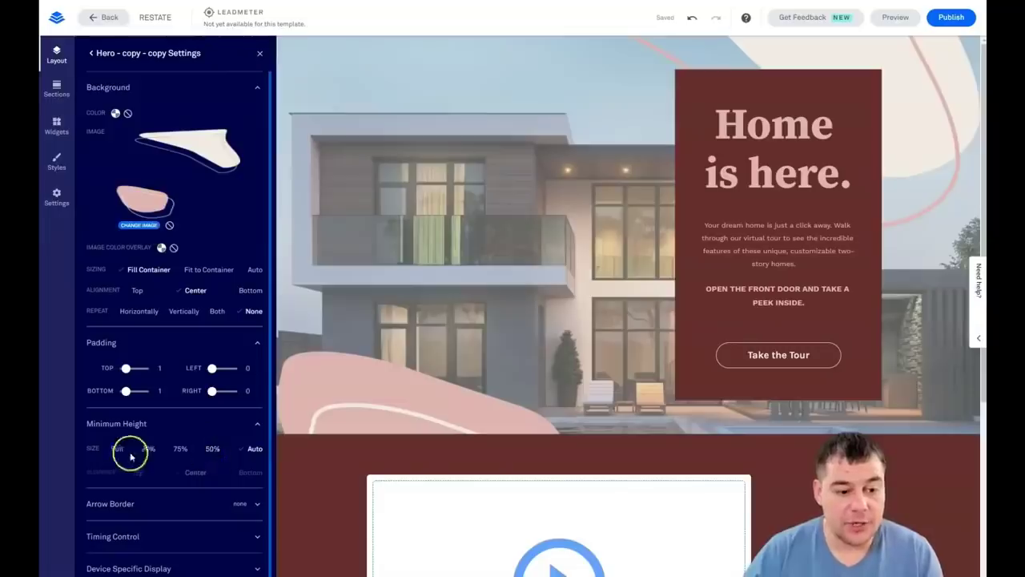
# Try 90%, Full and 50% minimum heights, settle on 75%, and close the settings
pyautogui.click(211, 449)
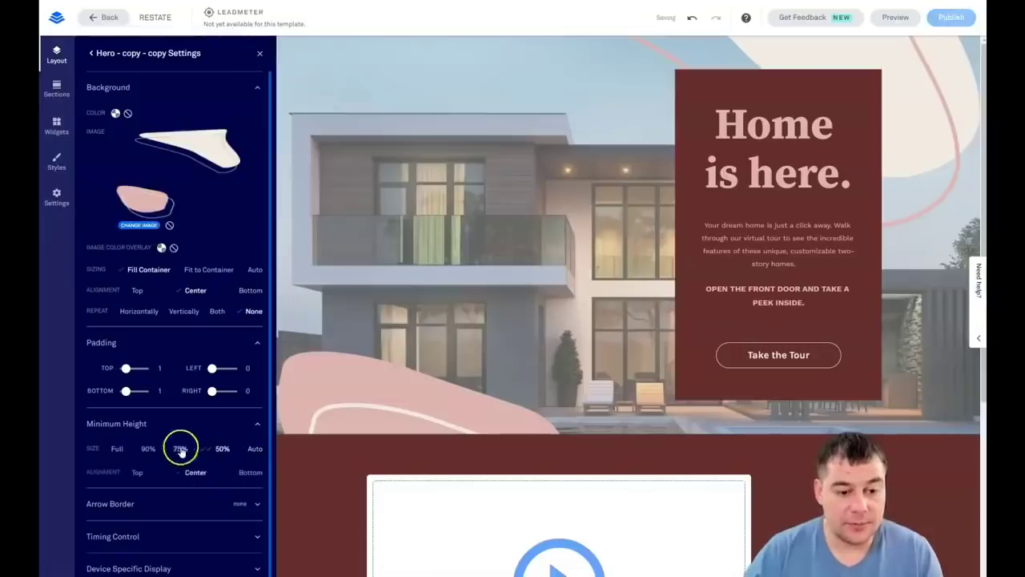
pyautogui.click(148, 450)
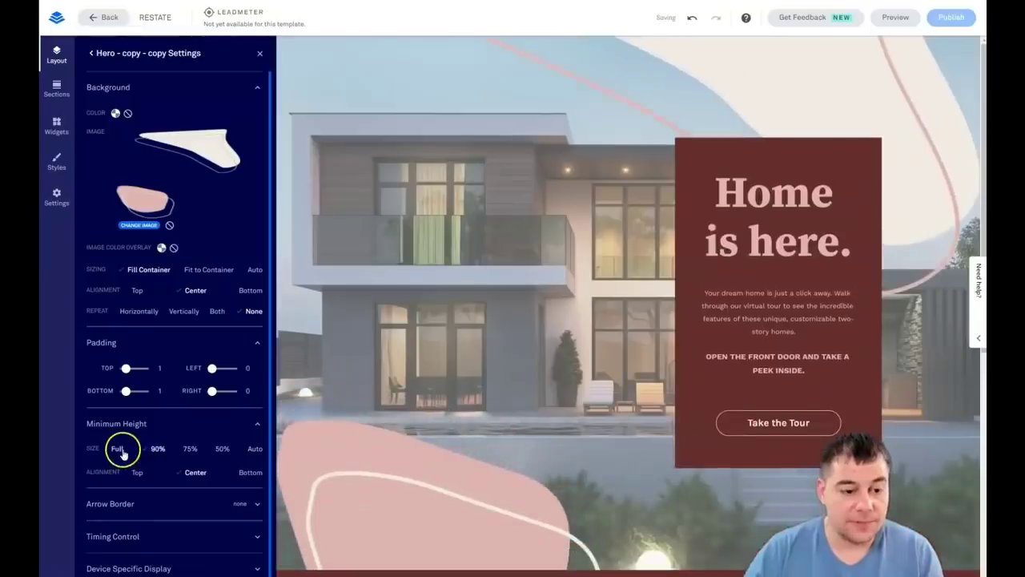
pyautogui.click(121, 451)
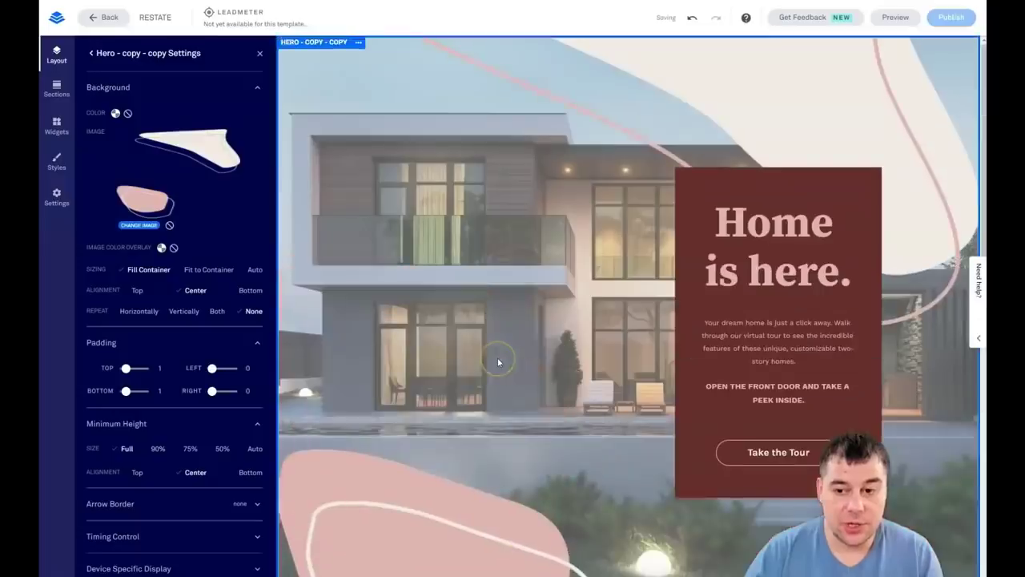
pyautogui.click(222, 449)
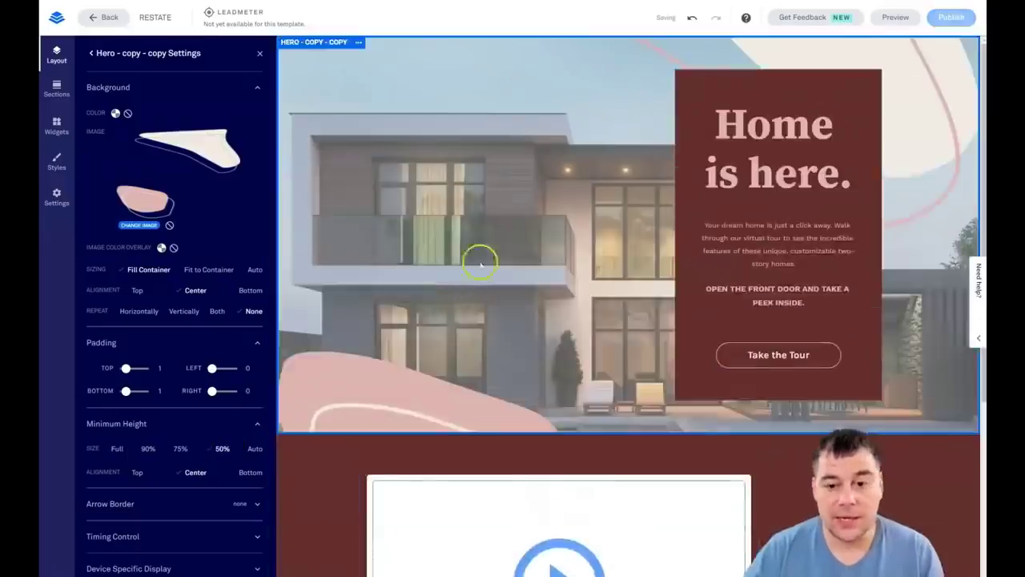
pyautogui.click(180, 450)
pyautogui.click(464, 324)
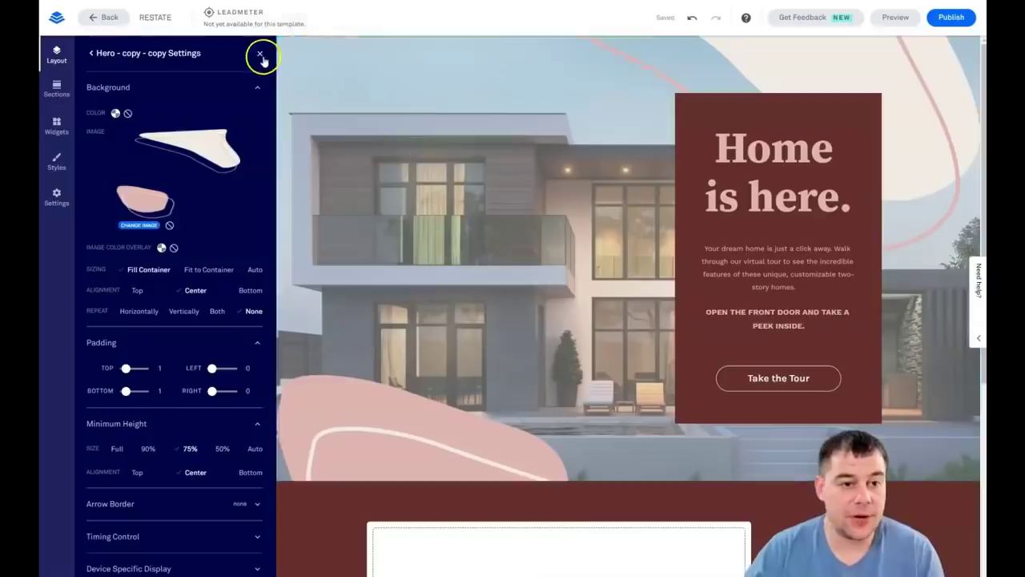
pyautogui.click(260, 56)
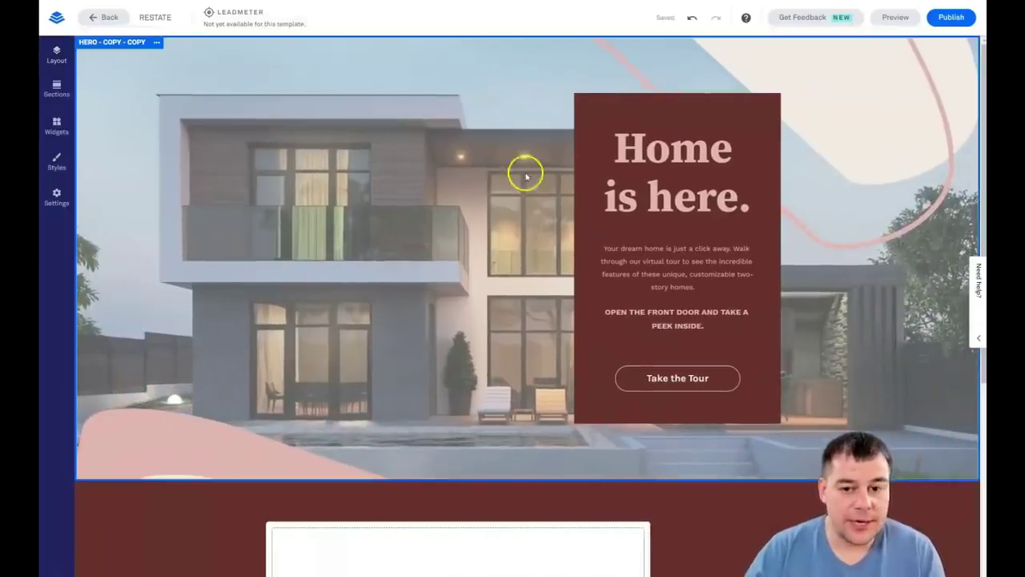
pyautogui.click(653, 169)
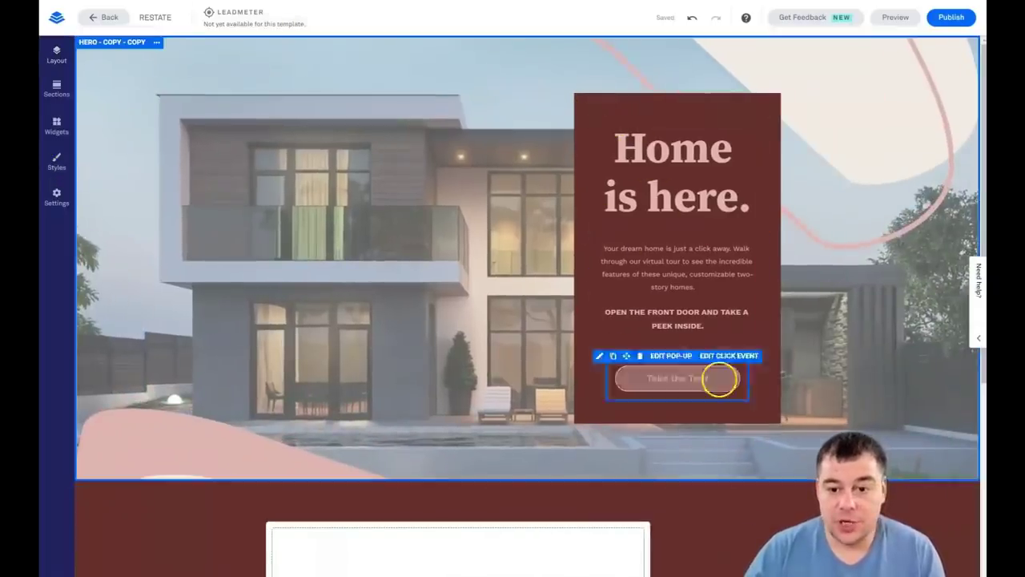
pyautogui.click(144, 53)
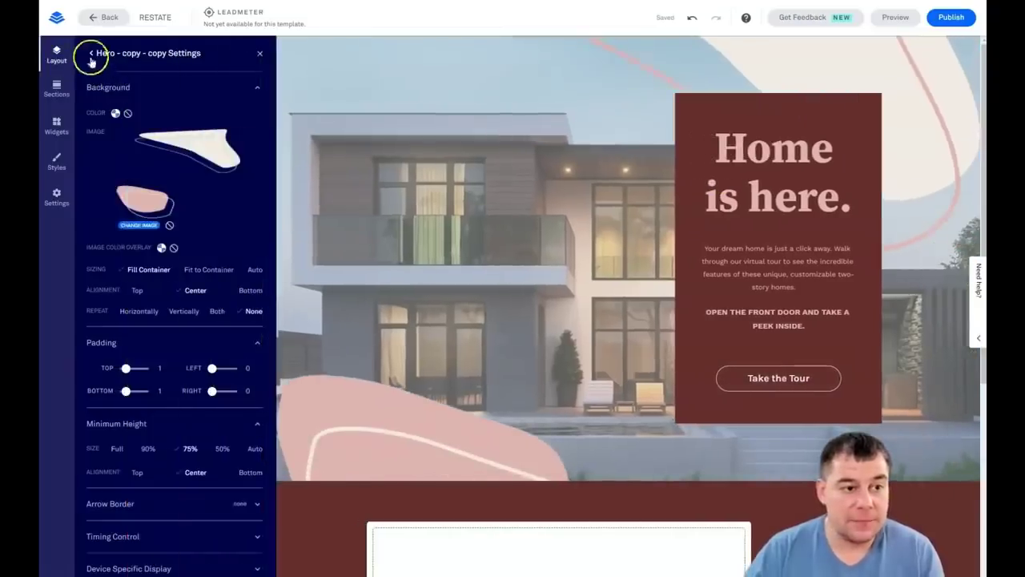
pyautogui.click(91, 54)
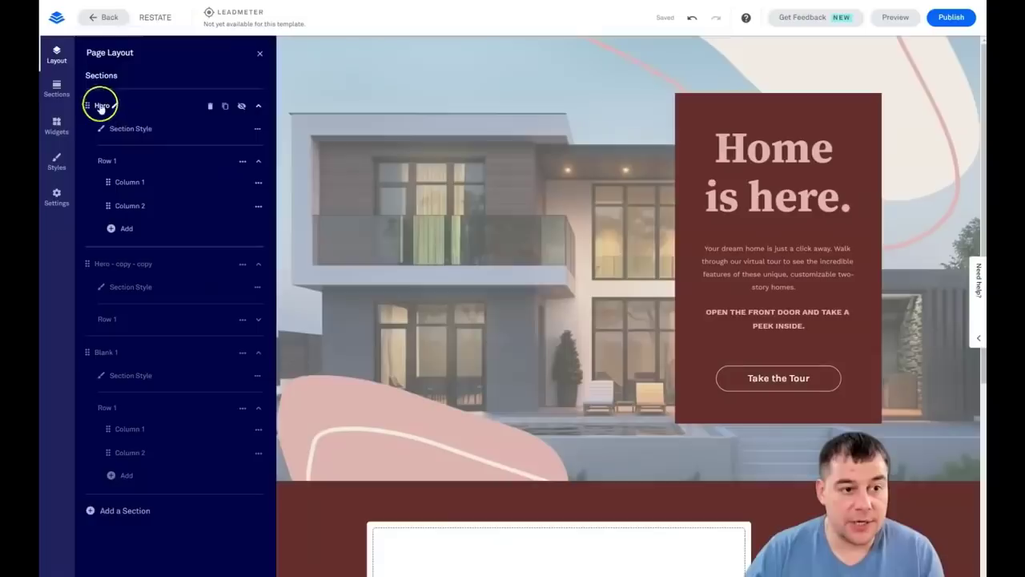
pyautogui.click(127, 183)
pyautogui.click(116, 114)
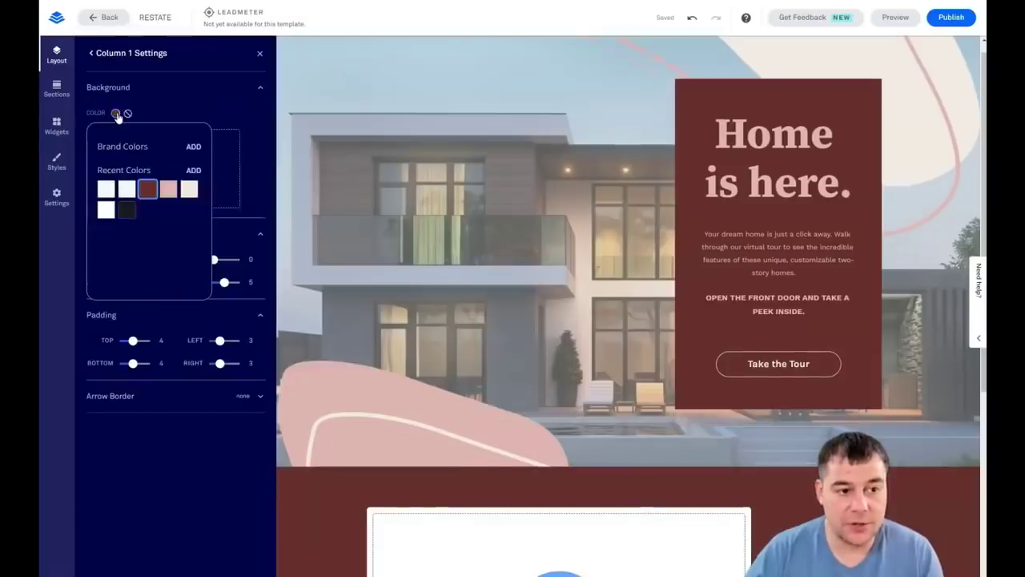
pyautogui.click(166, 190)
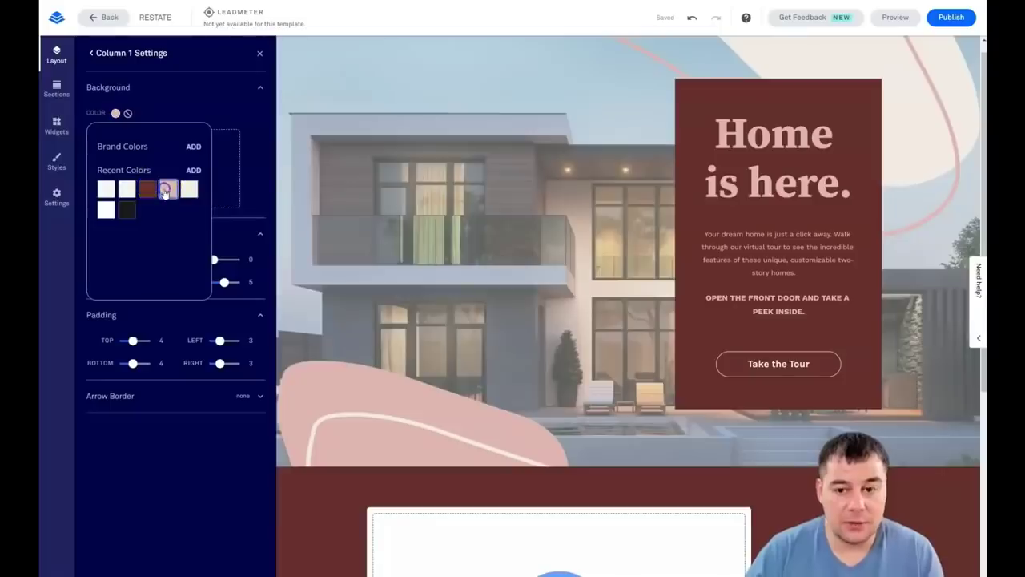
pyautogui.click(146, 190)
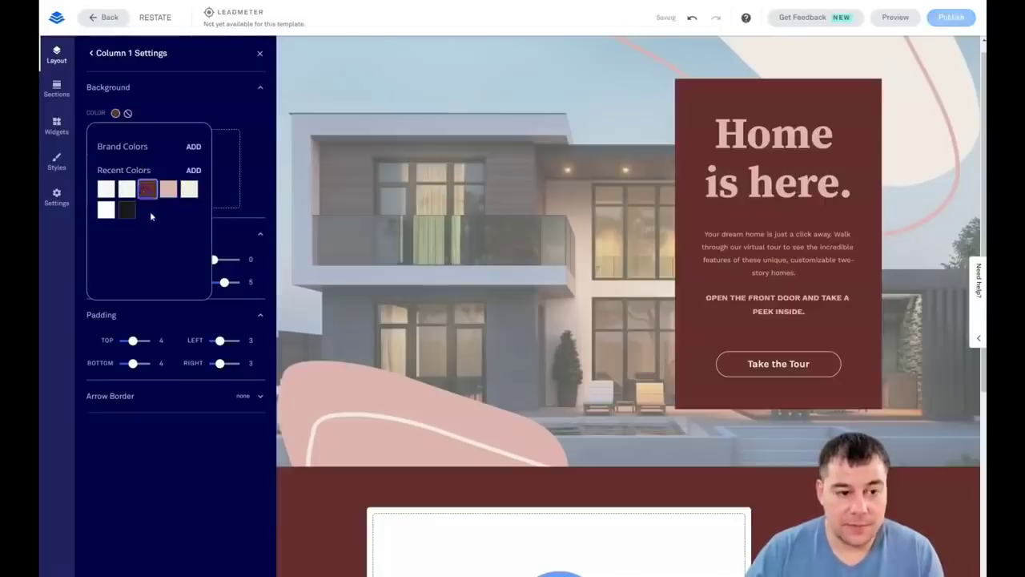
pyautogui.click(243, 96)
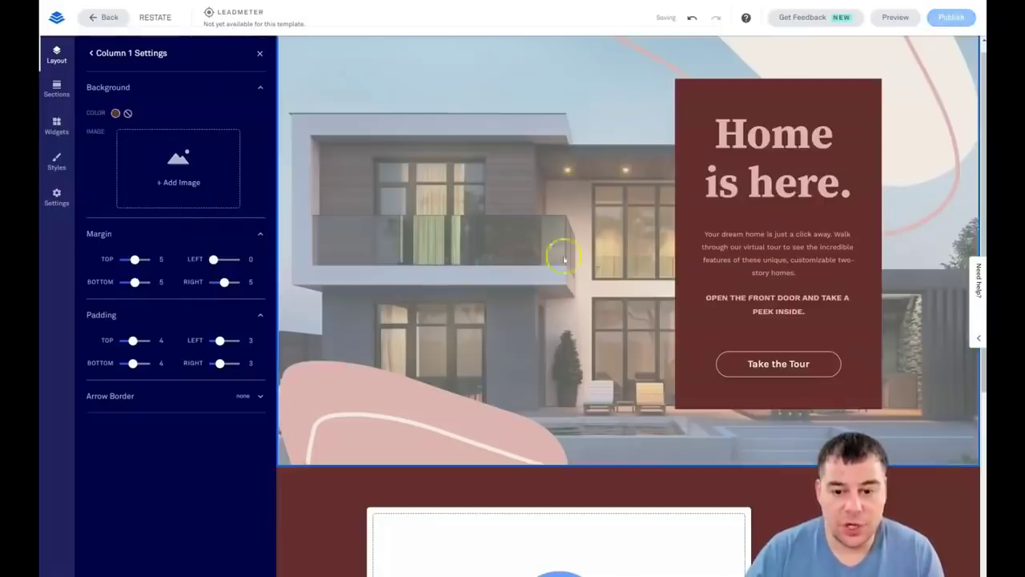
pyautogui.moveTo(674, 245); pyautogui.dragTo(705, 241)
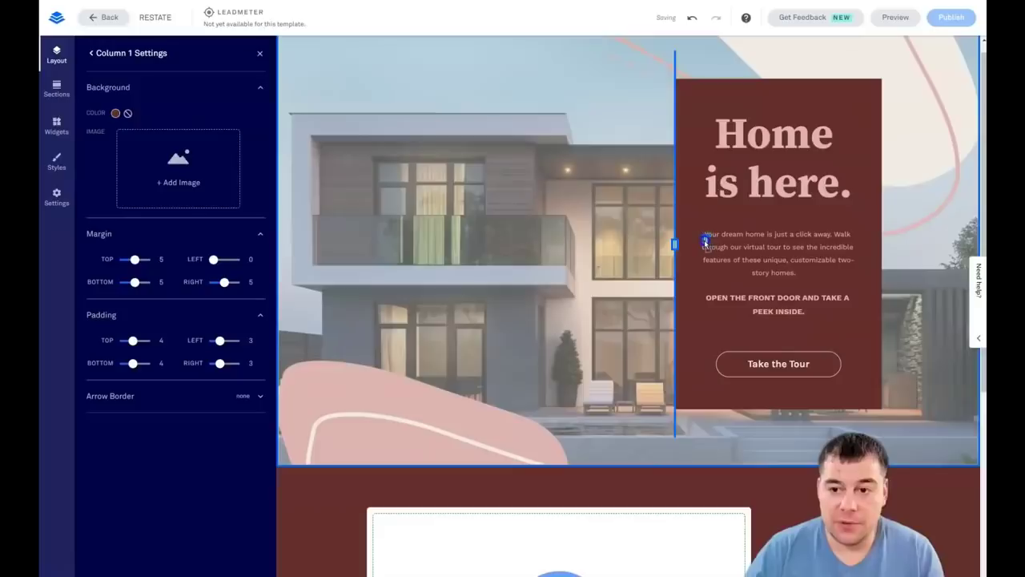
pyautogui.click(259, 53)
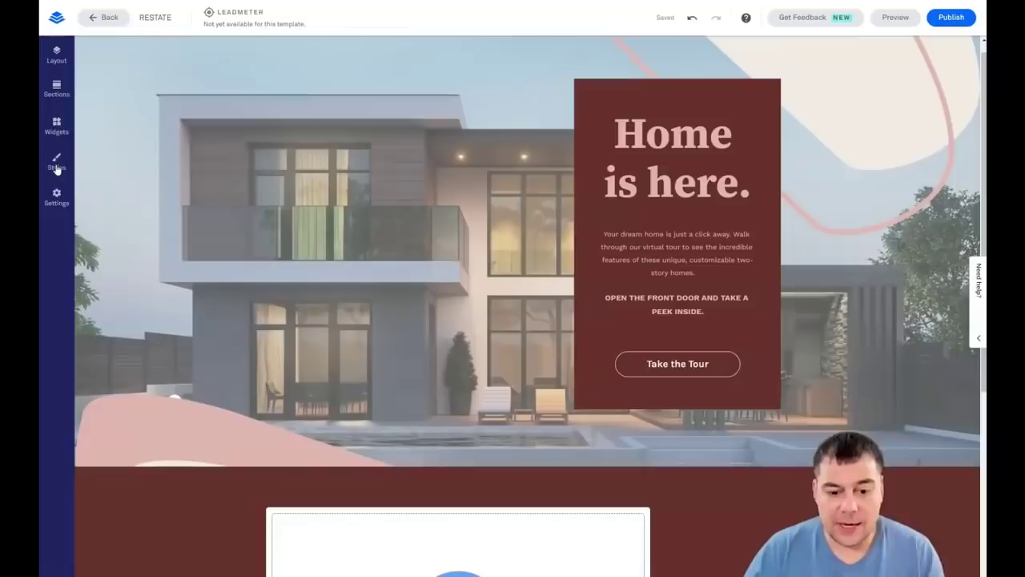
# Turn off search-engine indexing in Page Settings, then review the Social, Analytics and Language tabs
pyautogui.click(53, 196)
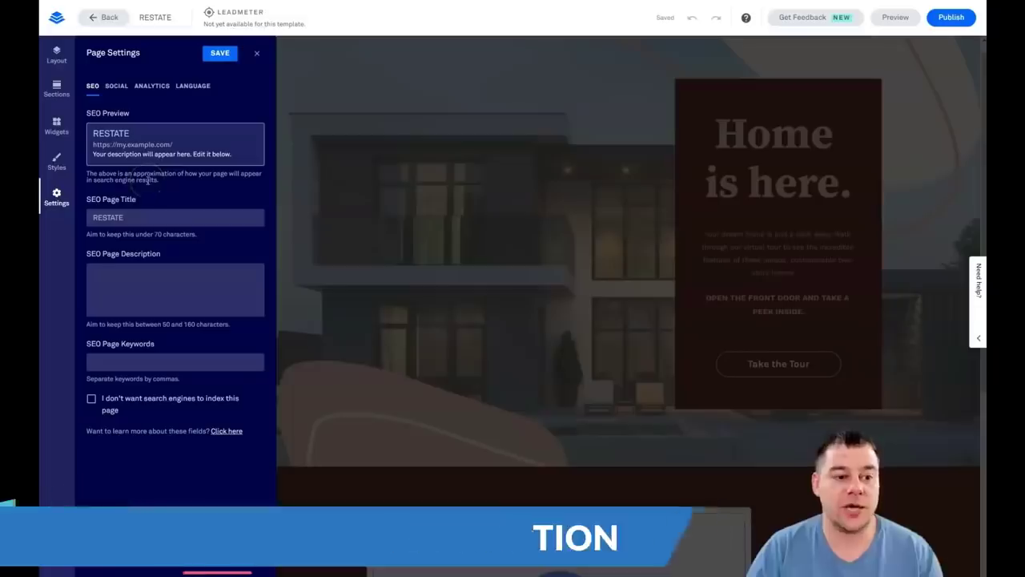
pyautogui.click(134, 288)
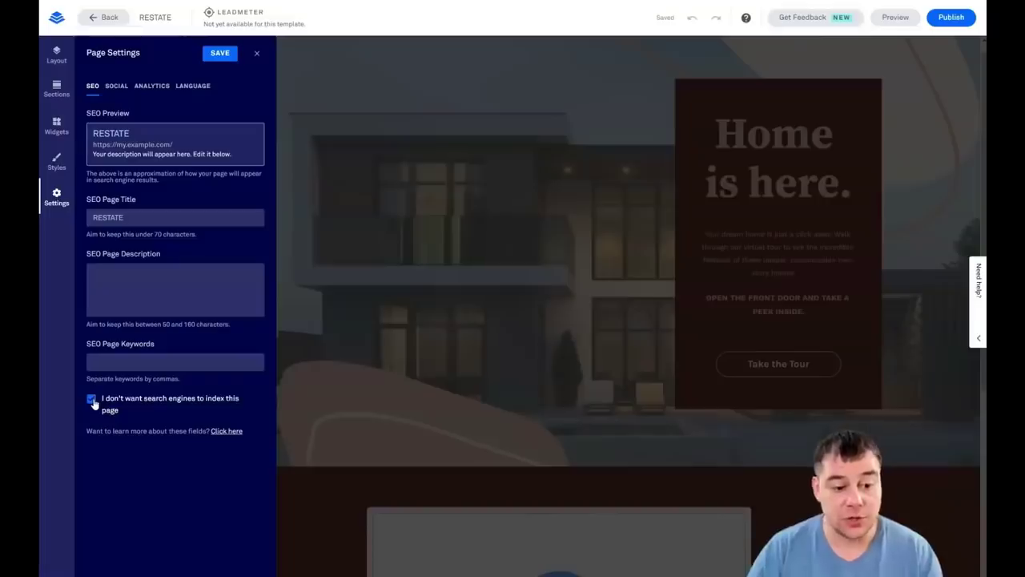
pyautogui.click(115, 86)
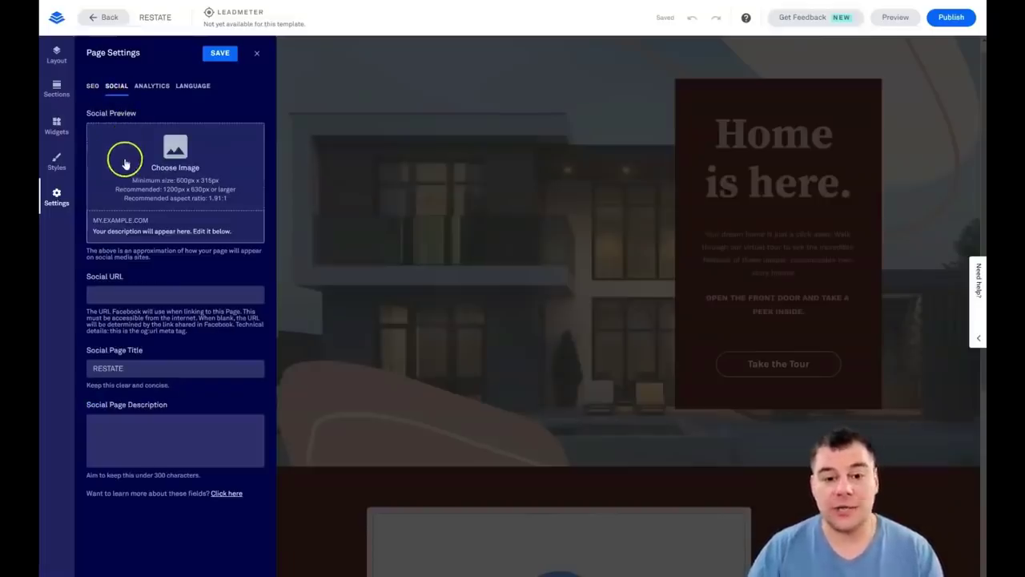
pyautogui.click(151, 87)
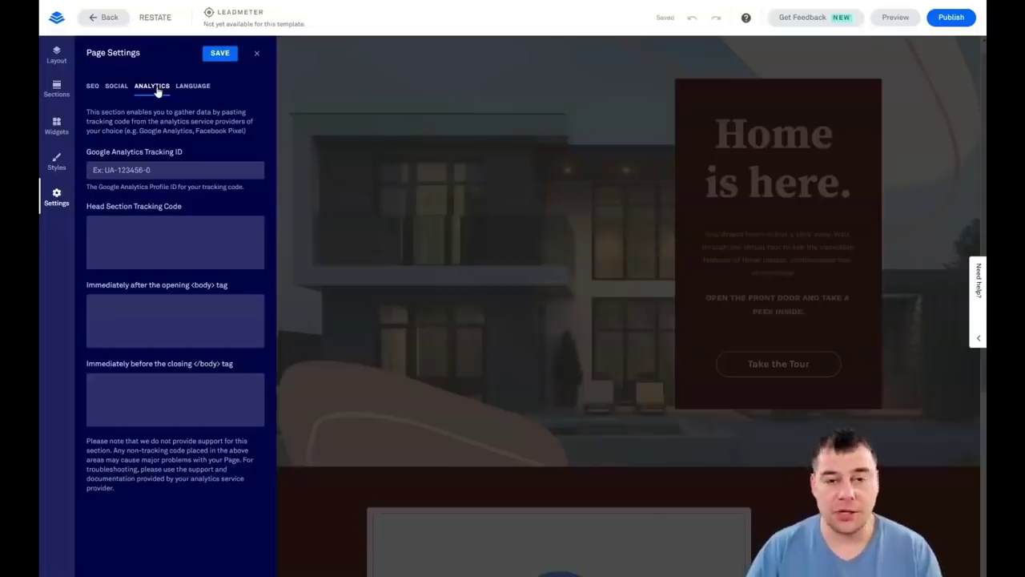
pyautogui.click(119, 170)
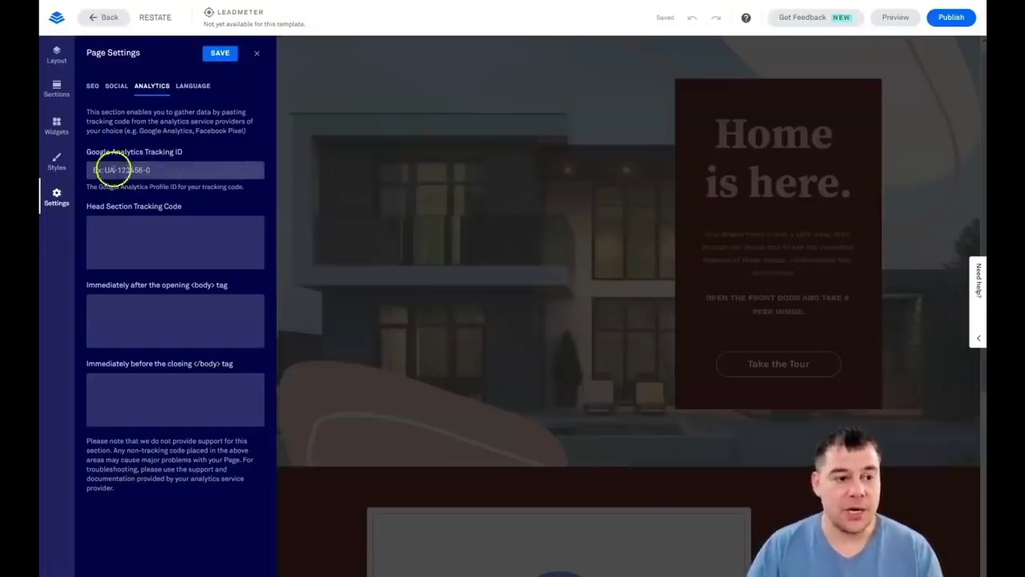
pyautogui.click(193, 88)
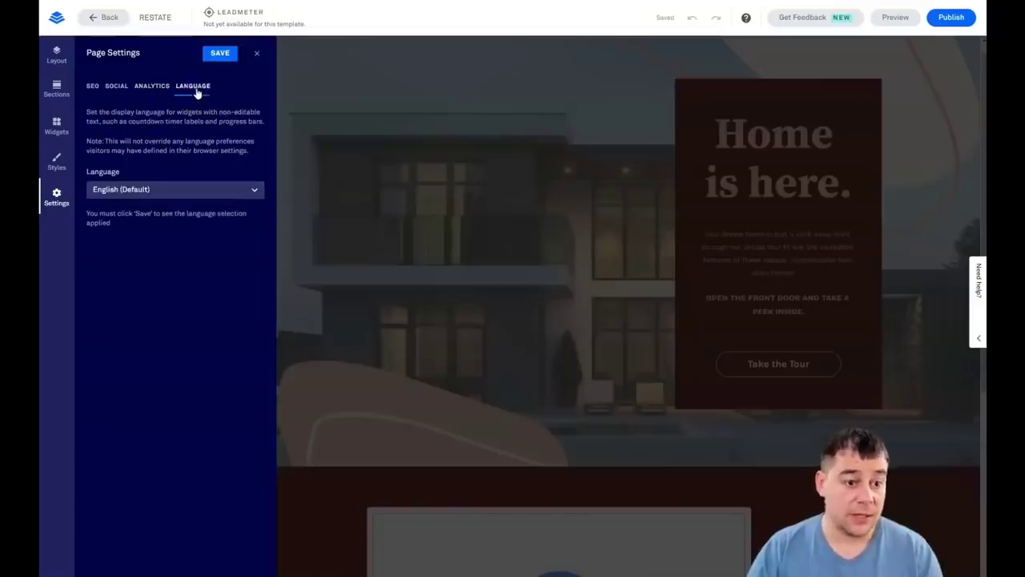
pyautogui.click(258, 56)
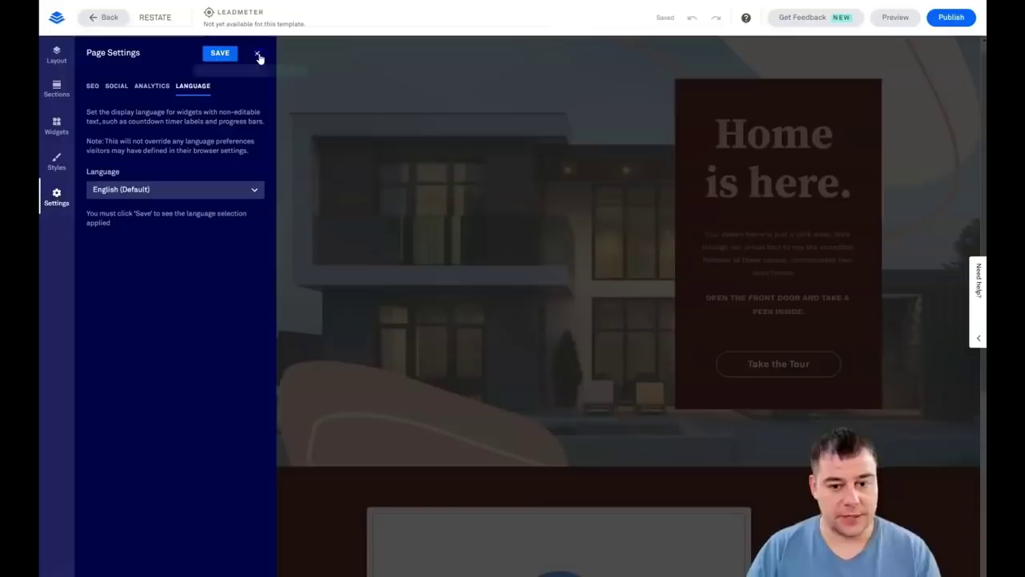
# Save and close Page Settings, select the Take the Tour button, and try the Button widget
pyautogui.click(282, 73)
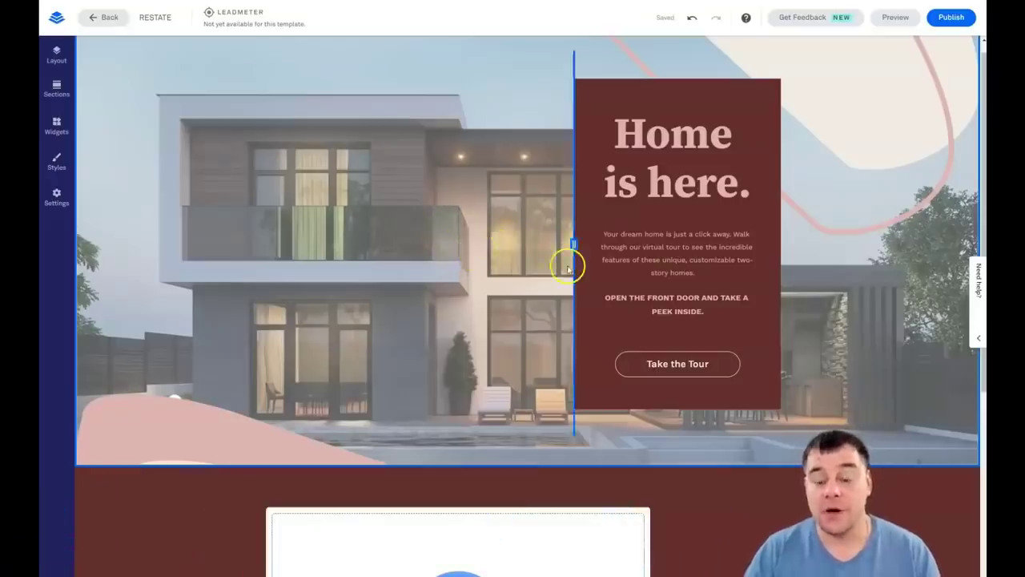
pyautogui.click(657, 366)
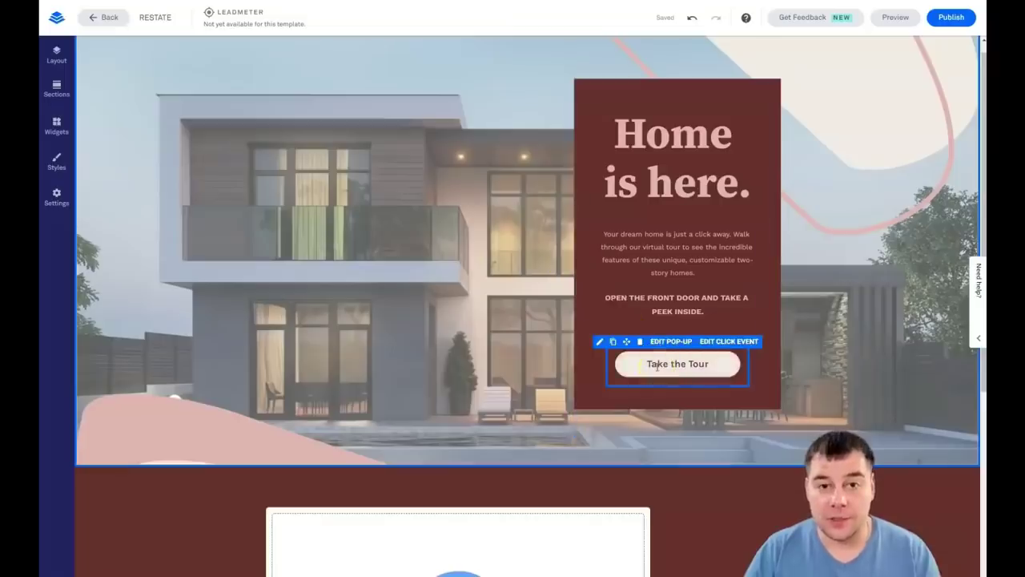
pyautogui.click(56, 124)
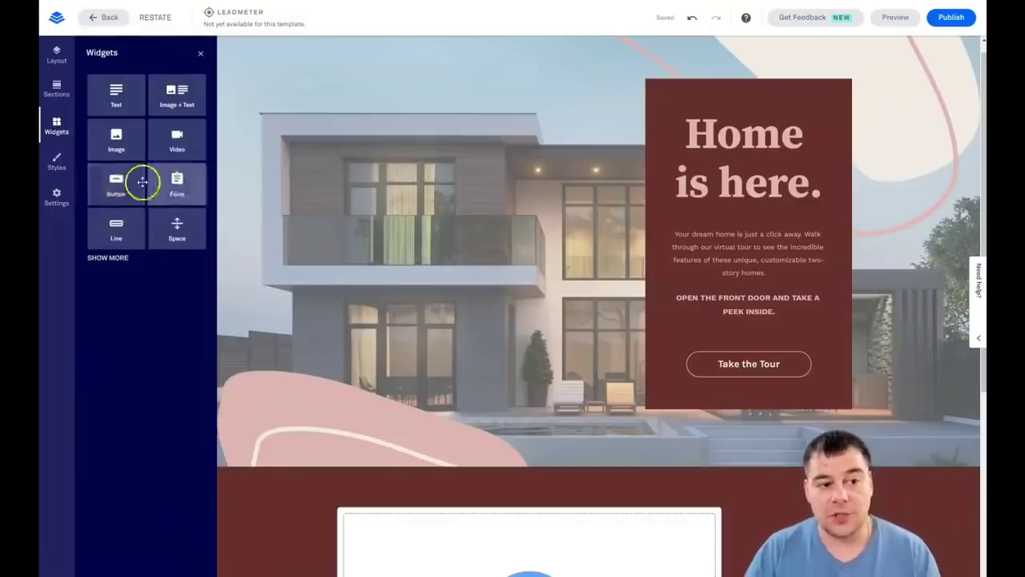
pyautogui.moveTo(141, 184); pyautogui.dragTo(629, 261)
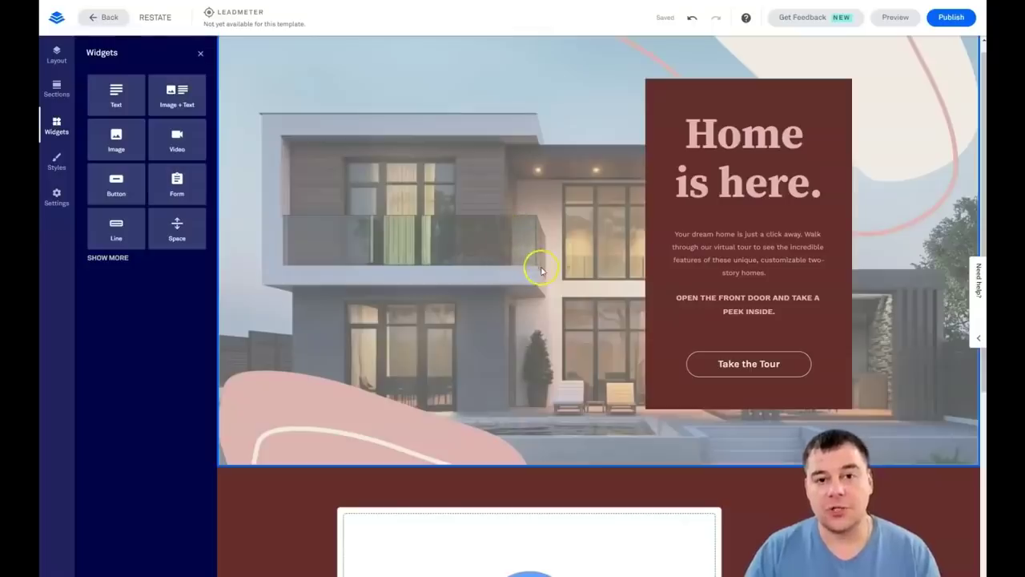
pyautogui.click(200, 53)
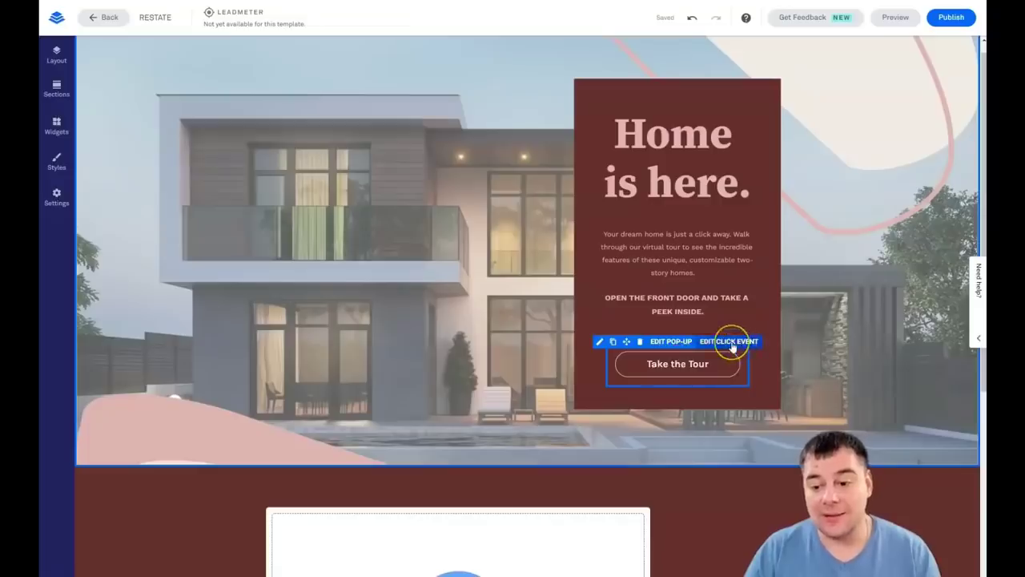
# Link the Sign Up button to the My Leadbox 1 pop-up and edit it, selecting its headline
pyautogui.scroll(-4, 745, 365)
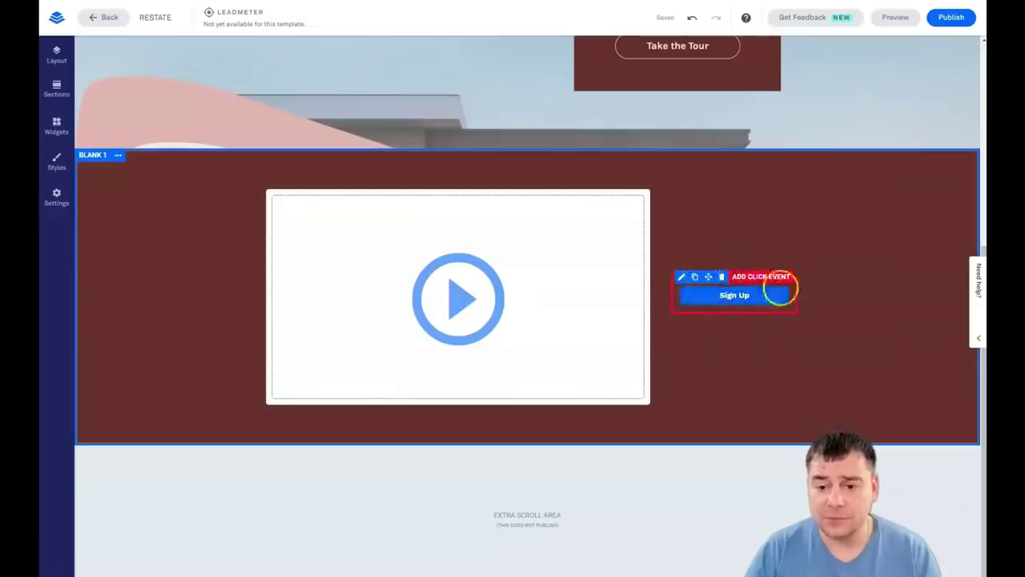
pyautogui.click(755, 276)
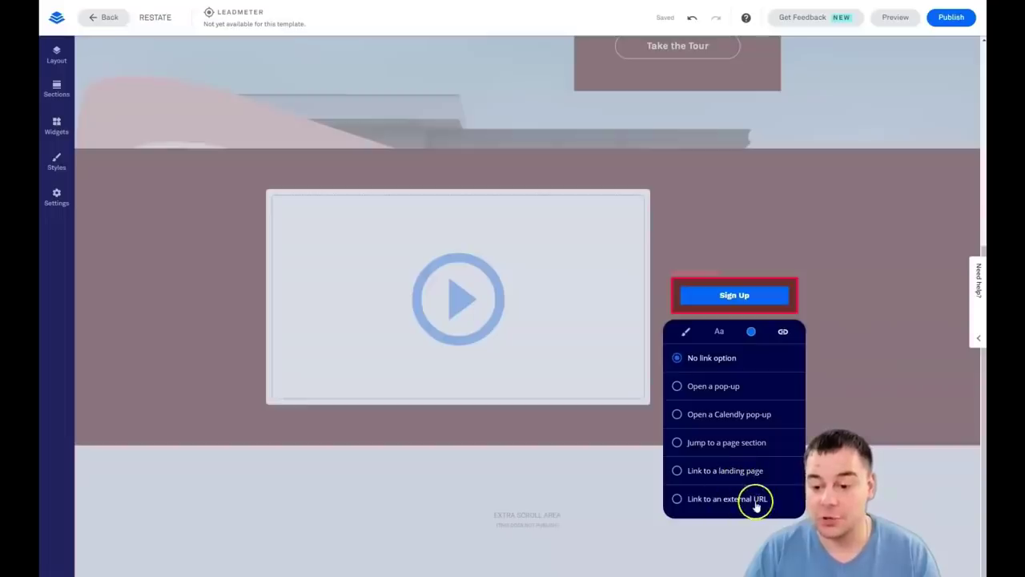
pyautogui.click(678, 388)
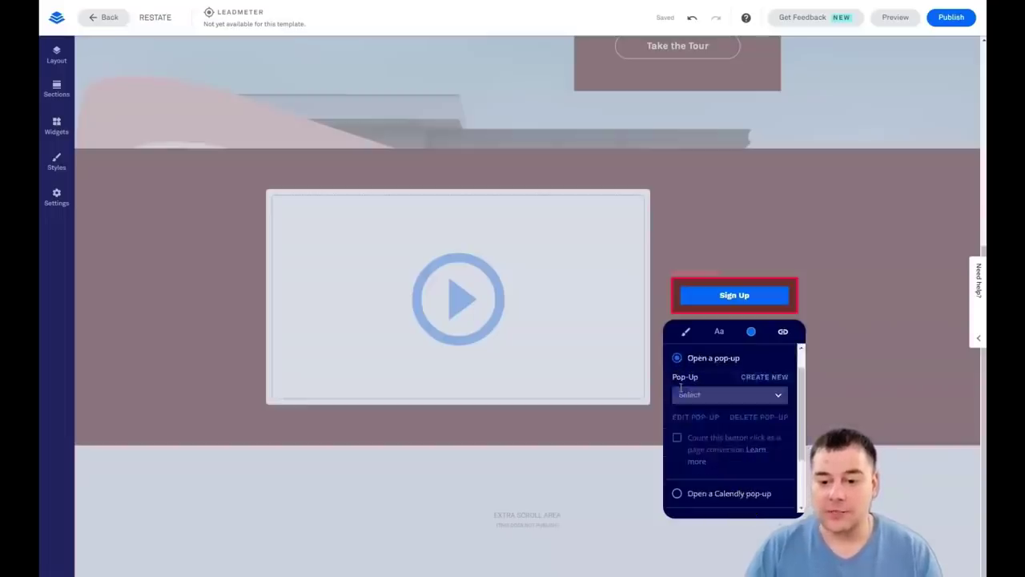
pyautogui.click(778, 396)
pyautogui.click(709, 403)
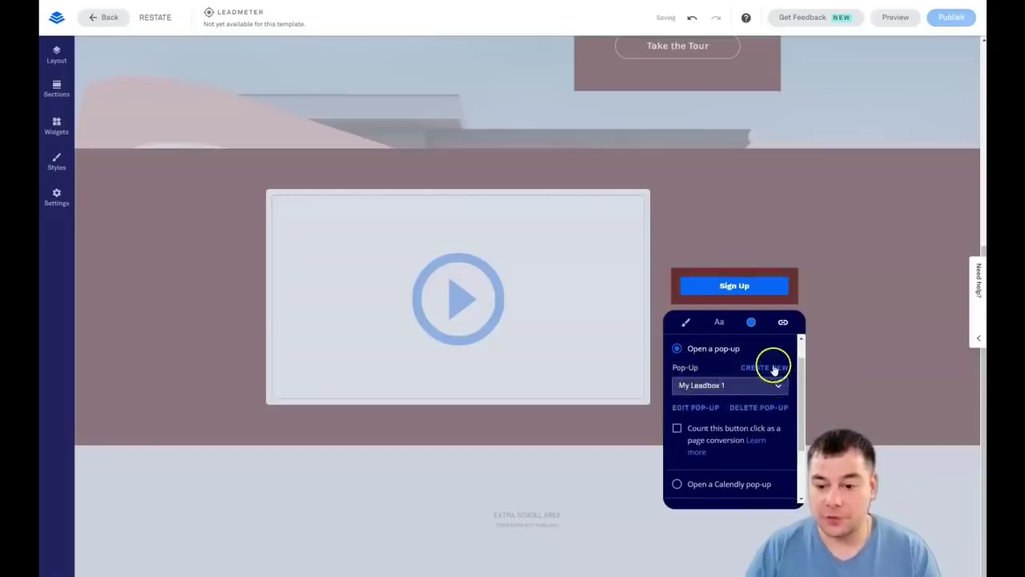
pyautogui.click(699, 412)
pyautogui.click(613, 272)
pyautogui.click(467, 253)
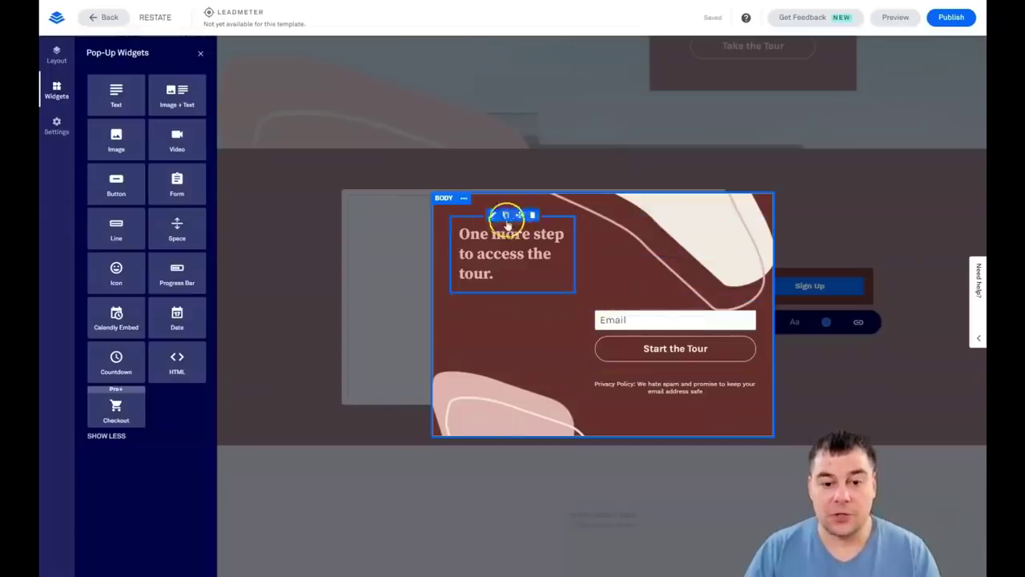
# Add a new section above the pop-up body and bring up the form's integration settings
pyautogui.click(463, 199)
pyautogui.moveTo(521, 225)
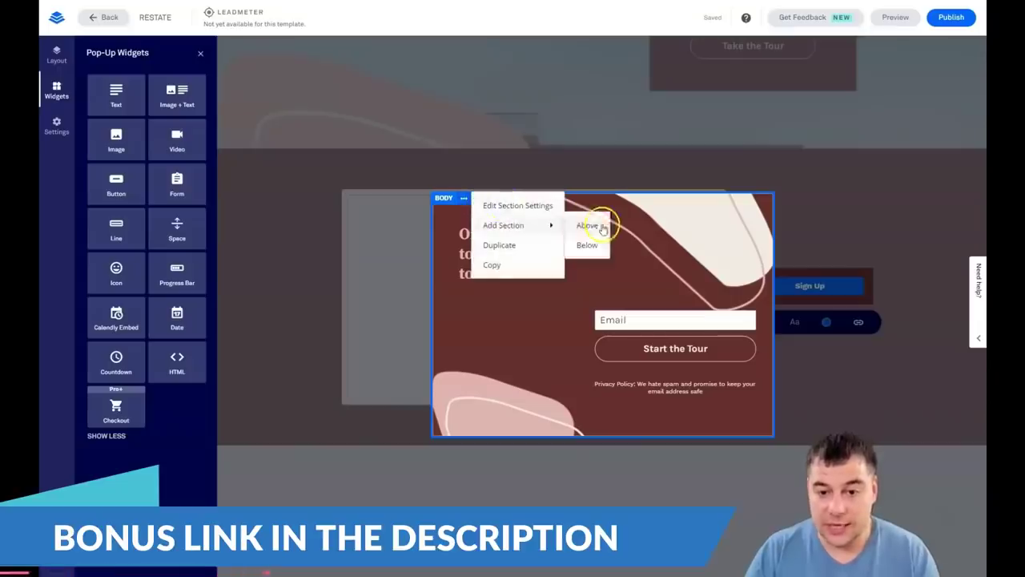
pyautogui.click(602, 228)
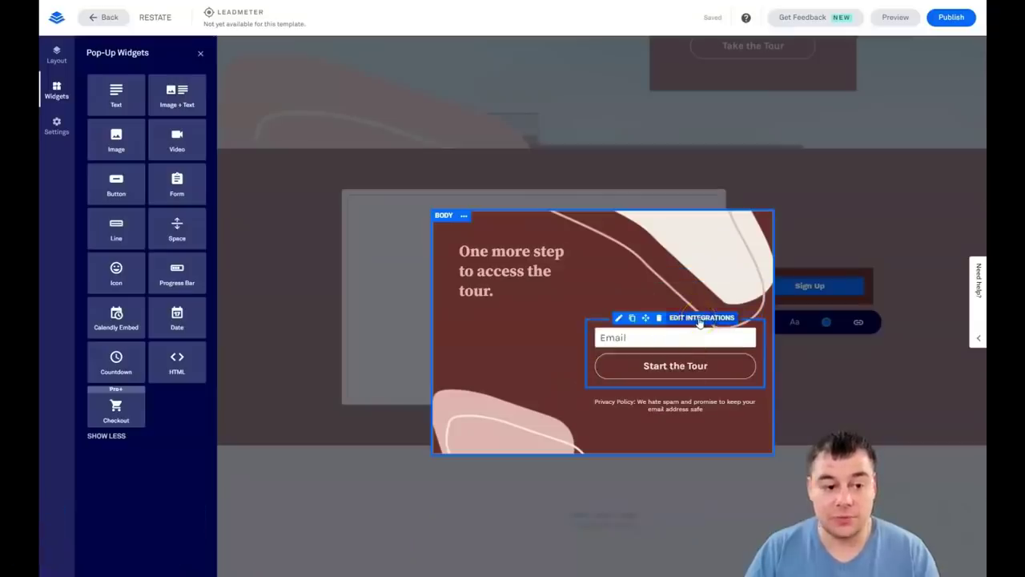
pyautogui.click(699, 318)
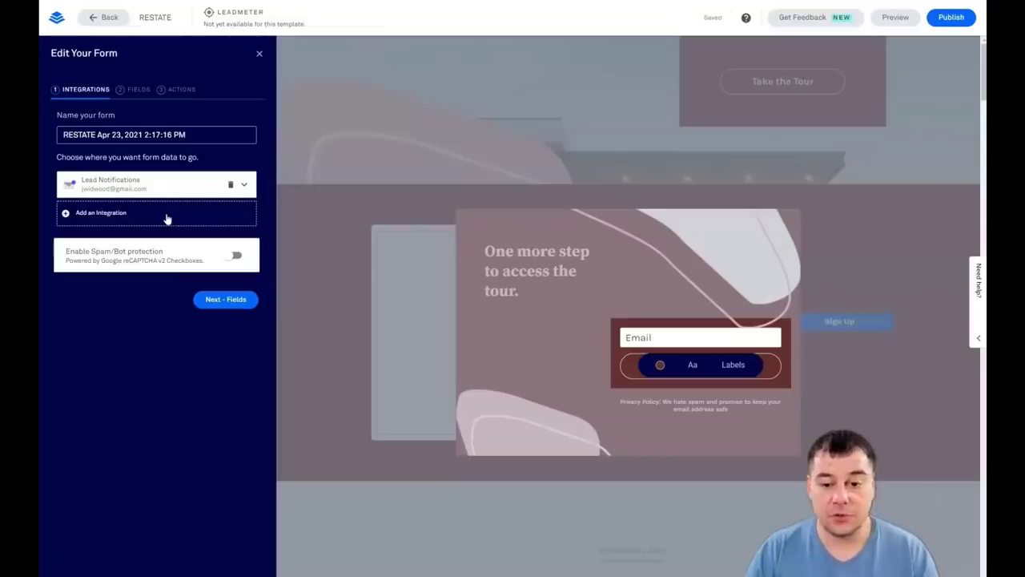
pyautogui.click(94, 215)
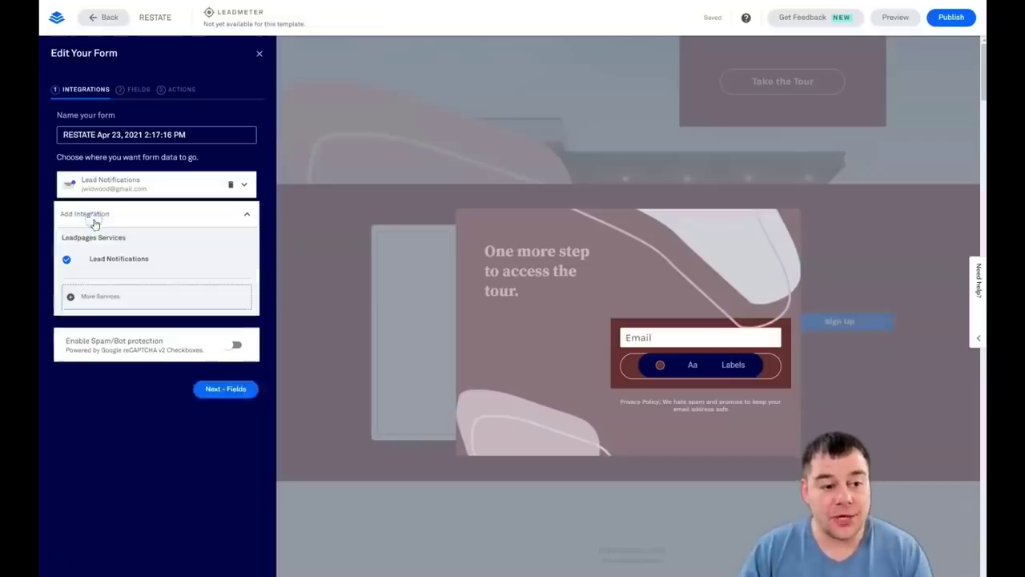
pyautogui.click(99, 296)
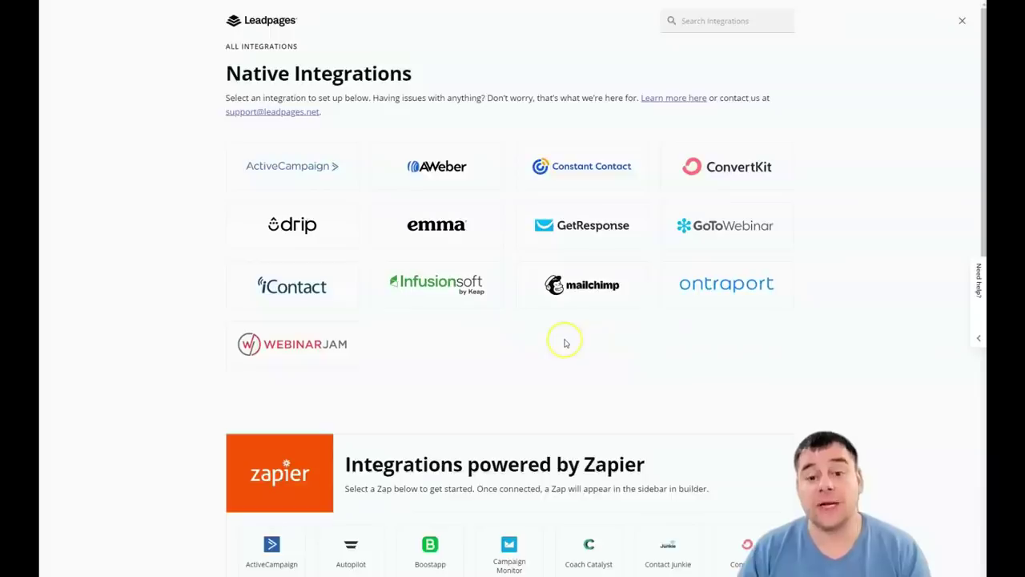
pyautogui.scroll(-2, 561, 340)
pyautogui.scroll(-2, 553, 329)
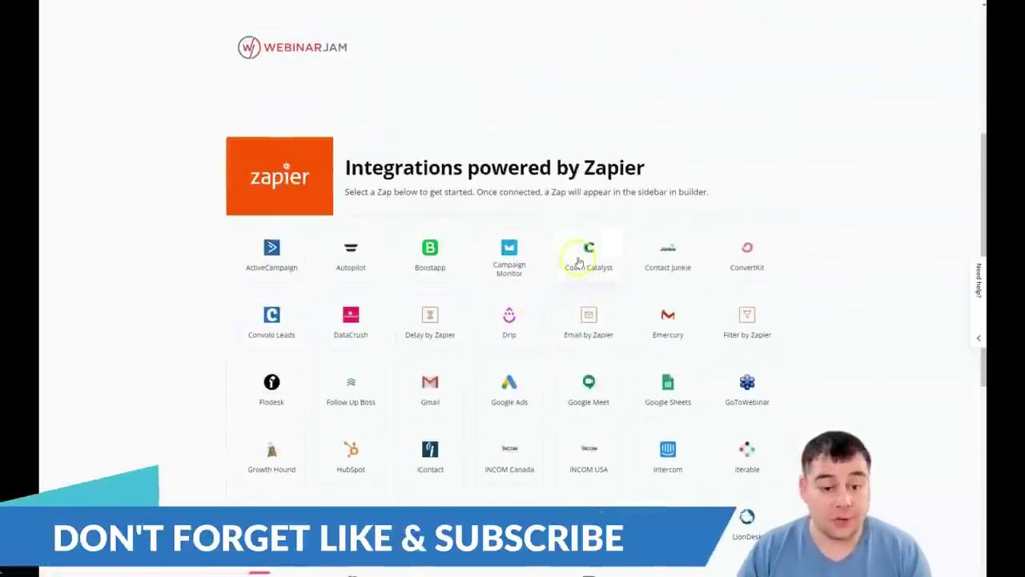
pyautogui.scroll(-3, 580, 268)
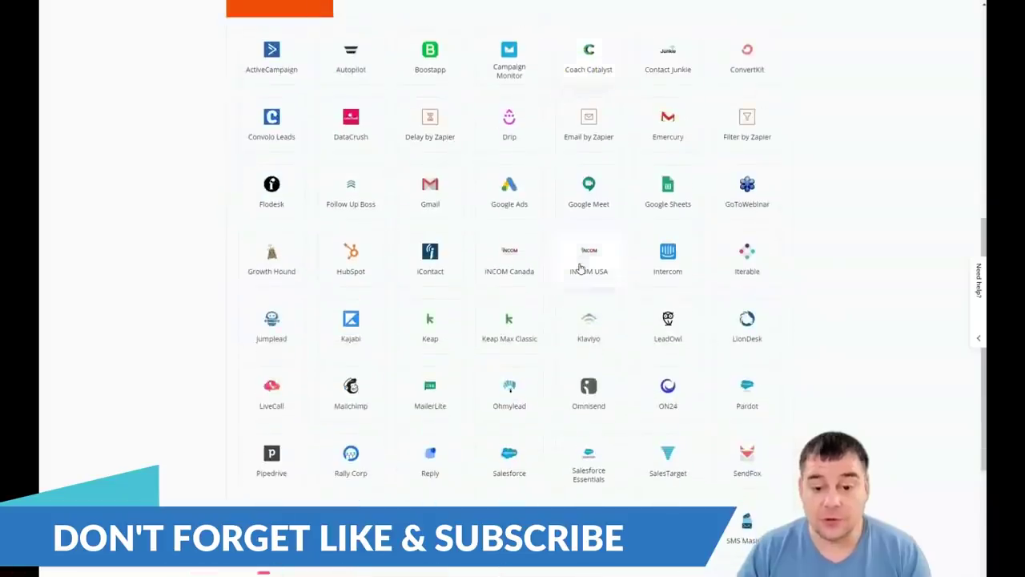
pyautogui.scroll(-2, 580, 267)
pyautogui.scroll(5, 579, 265)
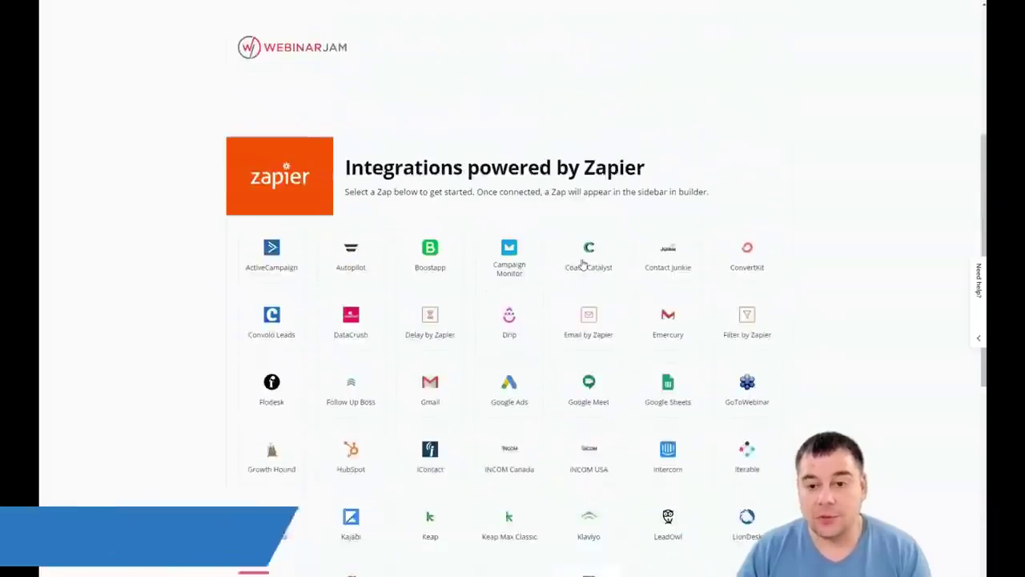
pyautogui.scroll(-4, 583, 264)
pyautogui.scroll(8, 583, 264)
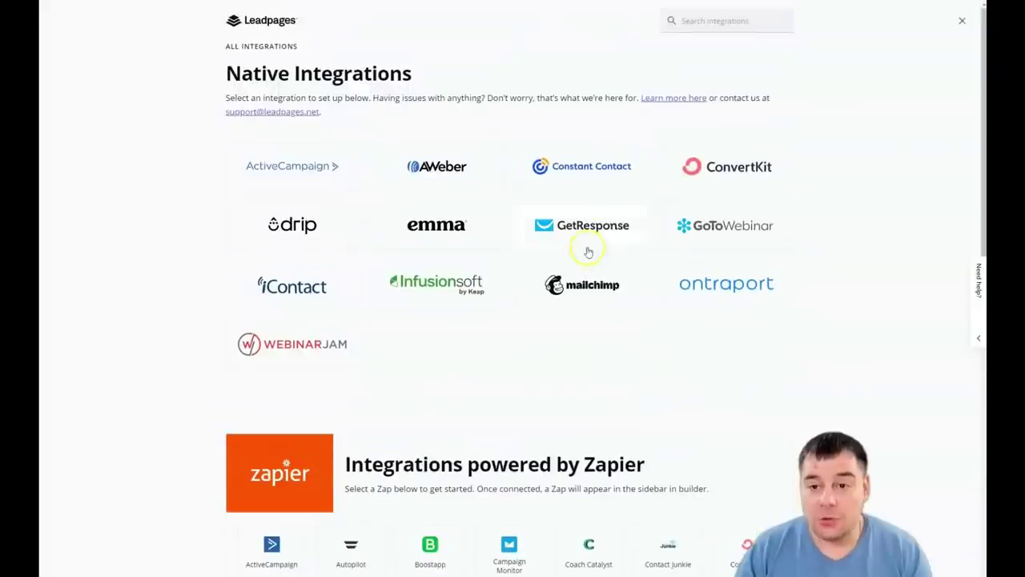
pyautogui.click(962, 21)
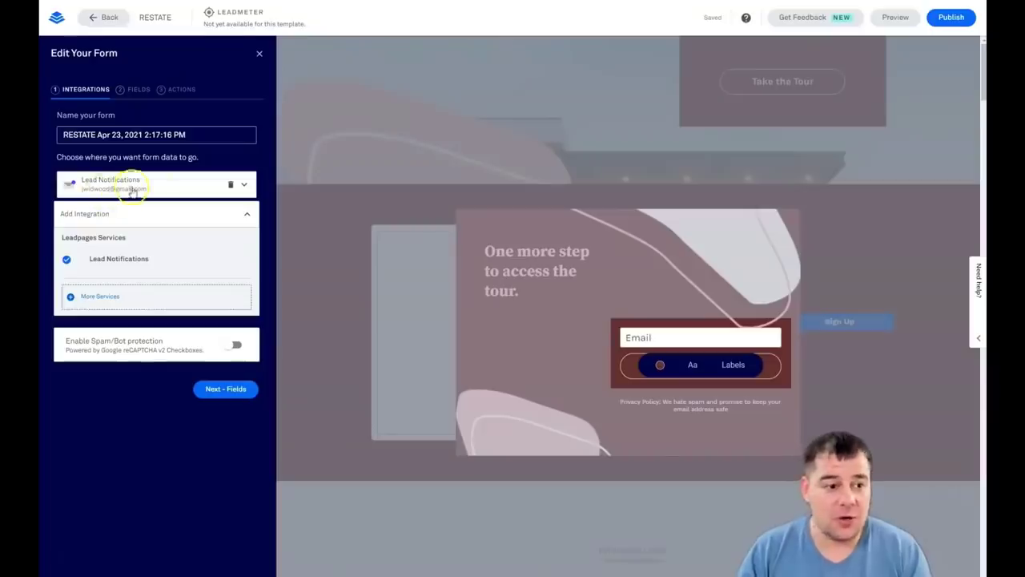
# Add a First Name field to the pop-up form and place it above Email
pyautogui.click(135, 89)
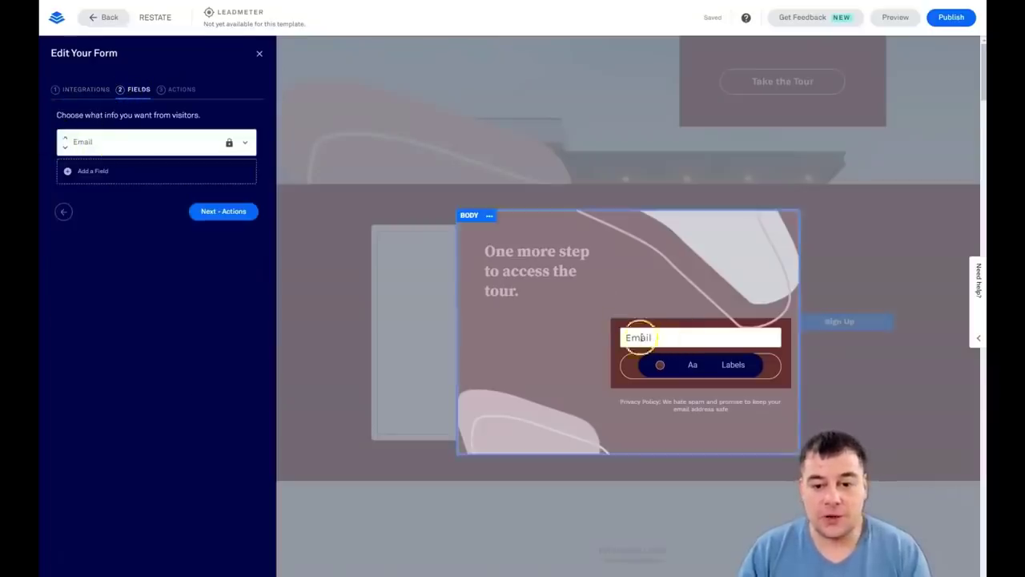
pyautogui.click(69, 170)
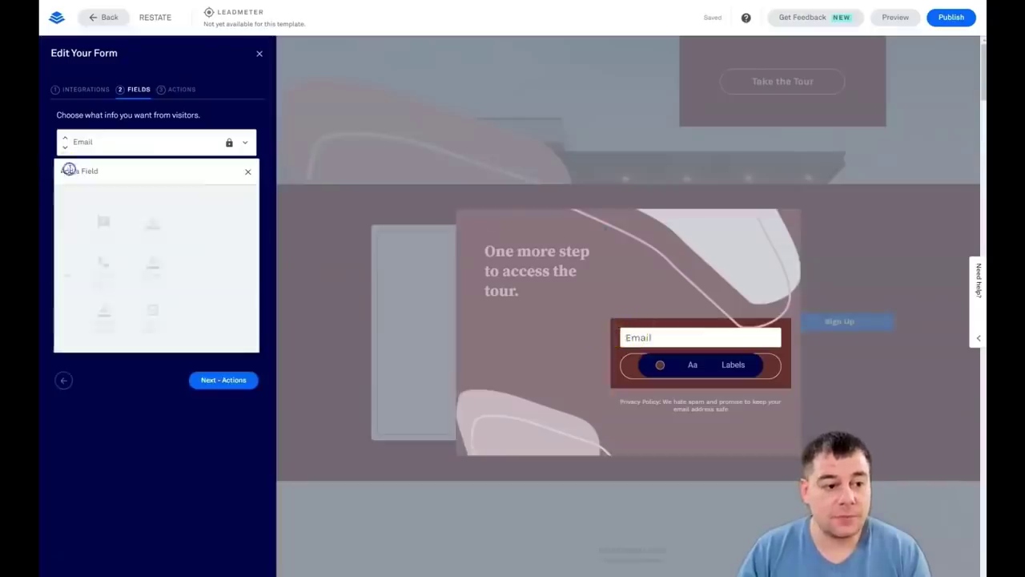
pyautogui.click(184, 230)
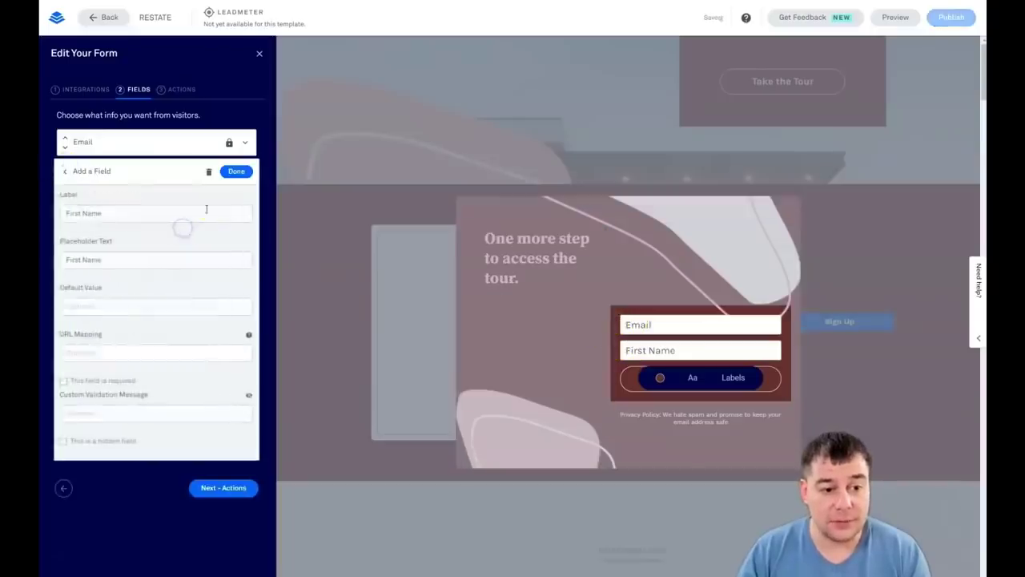
pyautogui.click(236, 172)
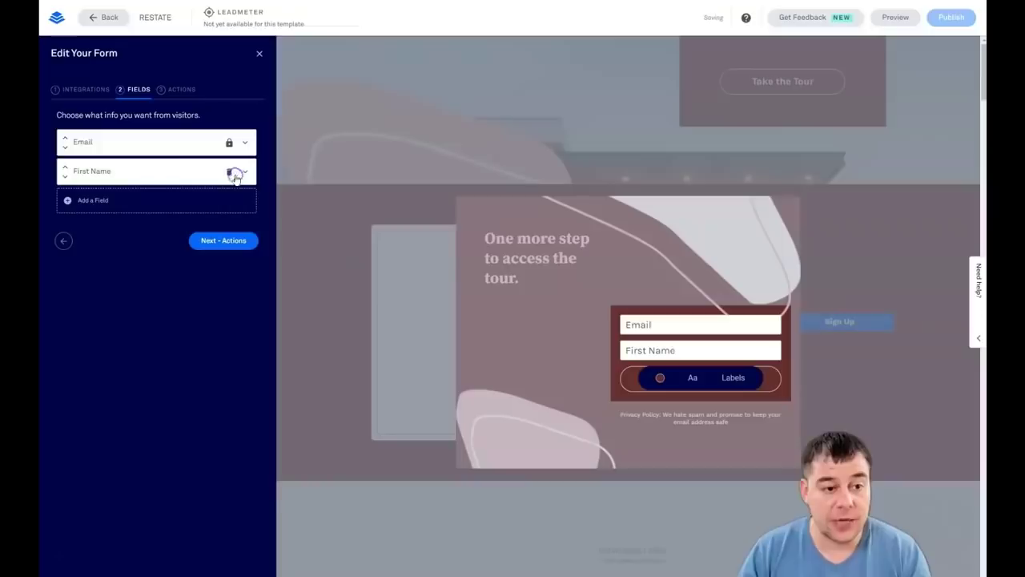
pyautogui.click(66, 166)
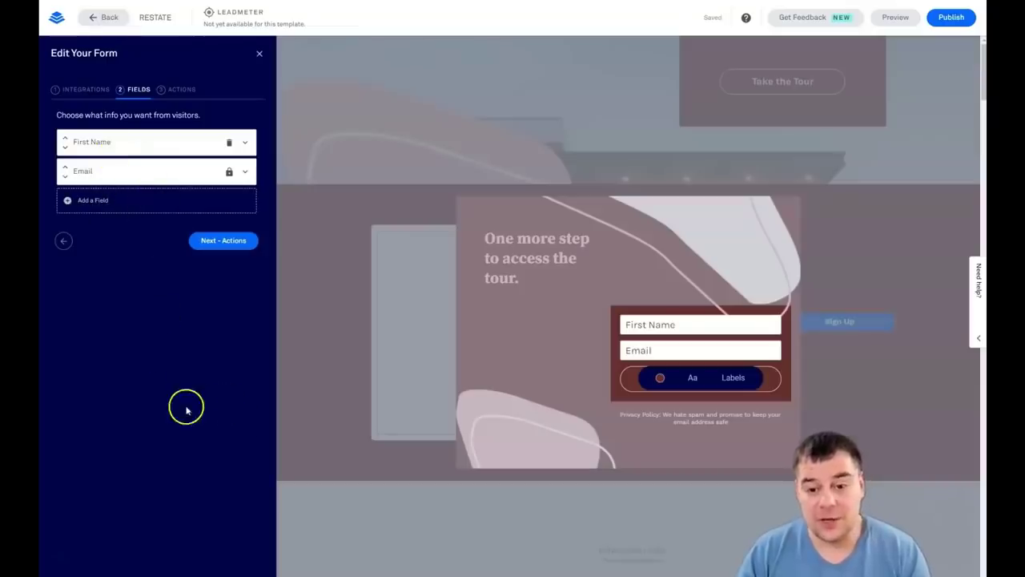
# Review the form's Actions step, then close the form settings
pyautogui.click(802, 277)
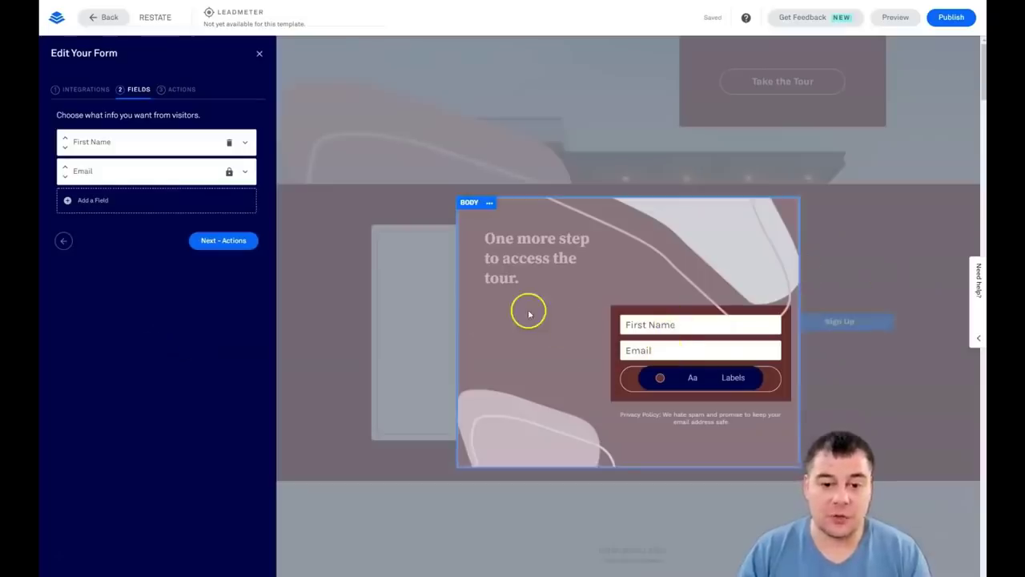
pyautogui.click(182, 87)
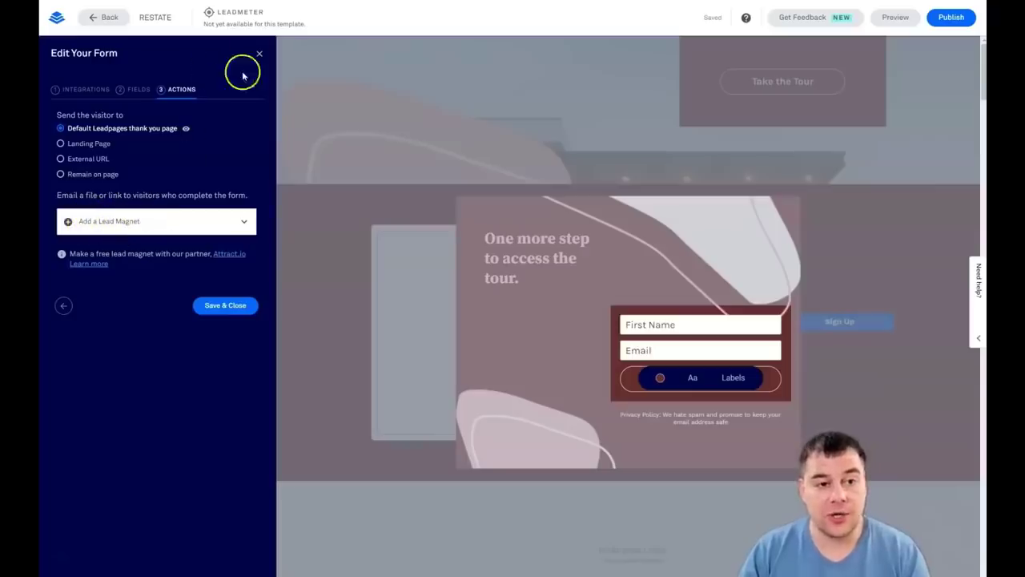
pyautogui.click(259, 53)
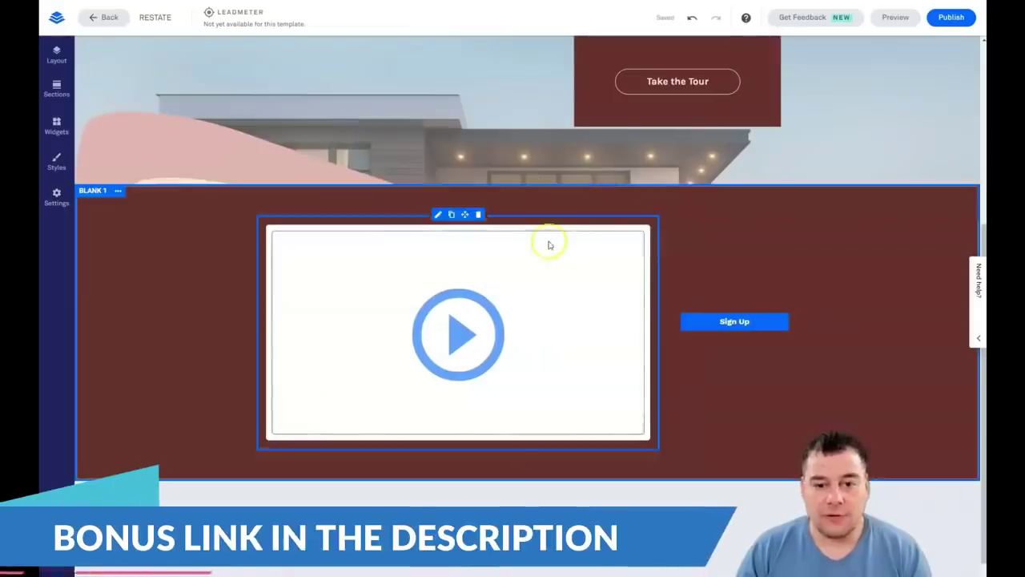
# Give the 'Home is here.' hero heading text size 8 and letter spacing 4
pyautogui.scroll(4, 476, 192)
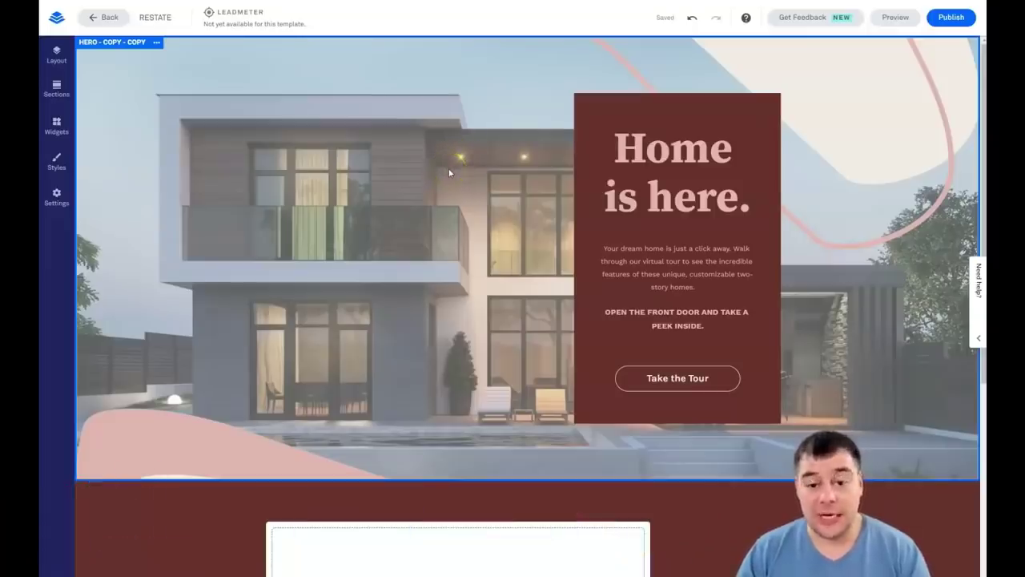
pyautogui.click(618, 144)
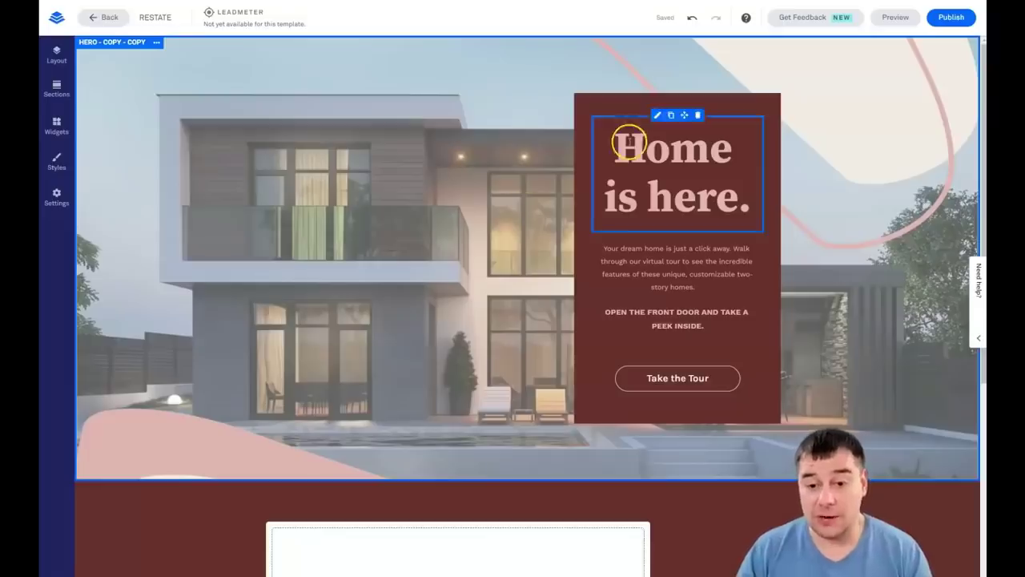
pyautogui.doubleClick(675, 160)
pyautogui.moveTo(686, 330); pyautogui.dragTo(693, 333)
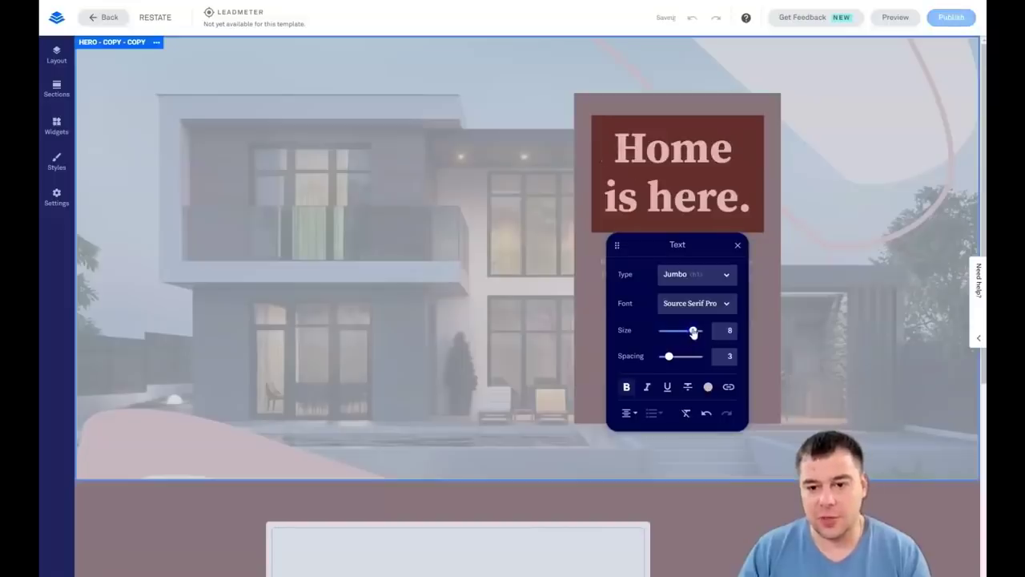
pyautogui.moveTo(668, 359); pyautogui.dragTo(676, 361)
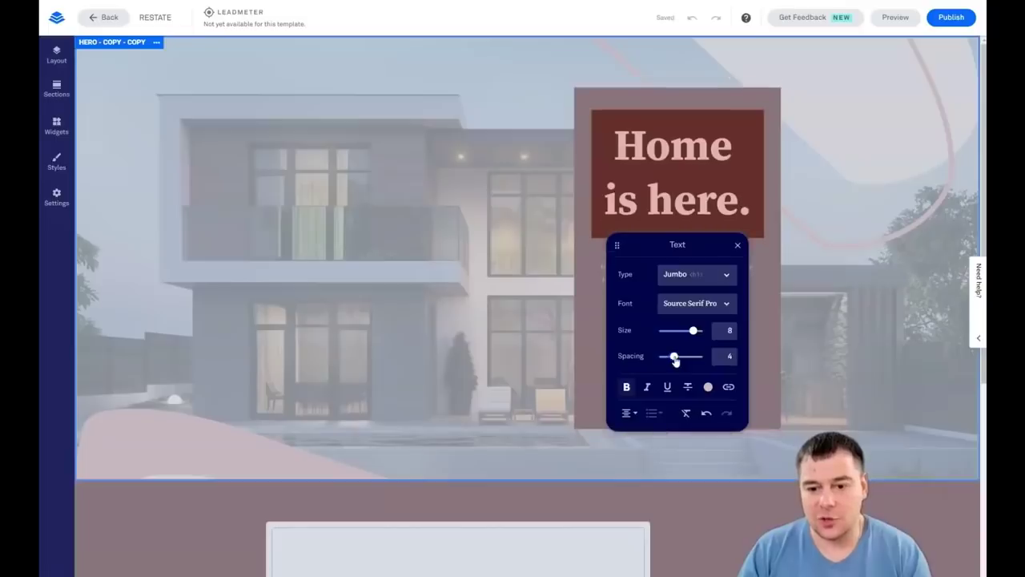
pyautogui.click(846, 229)
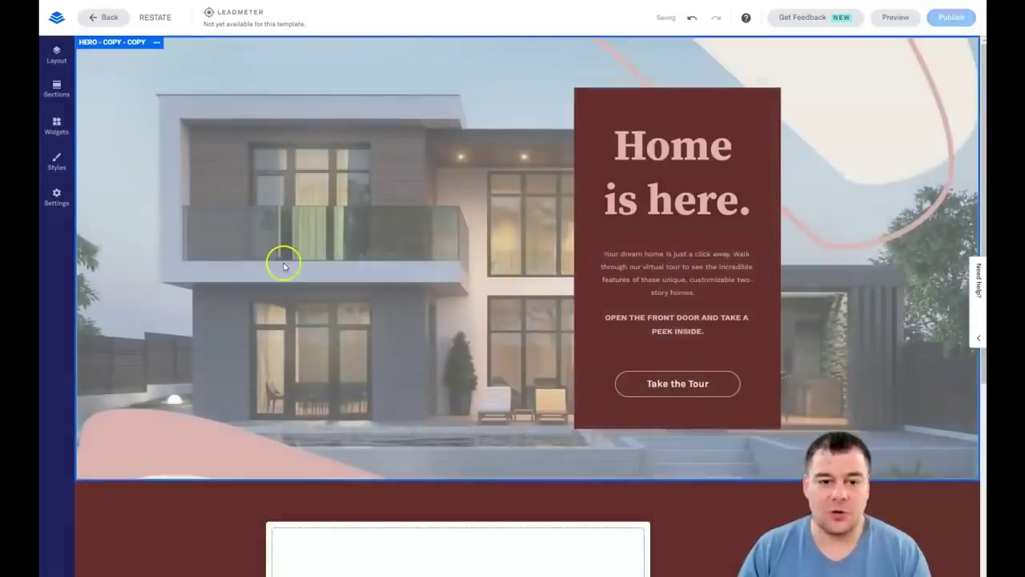